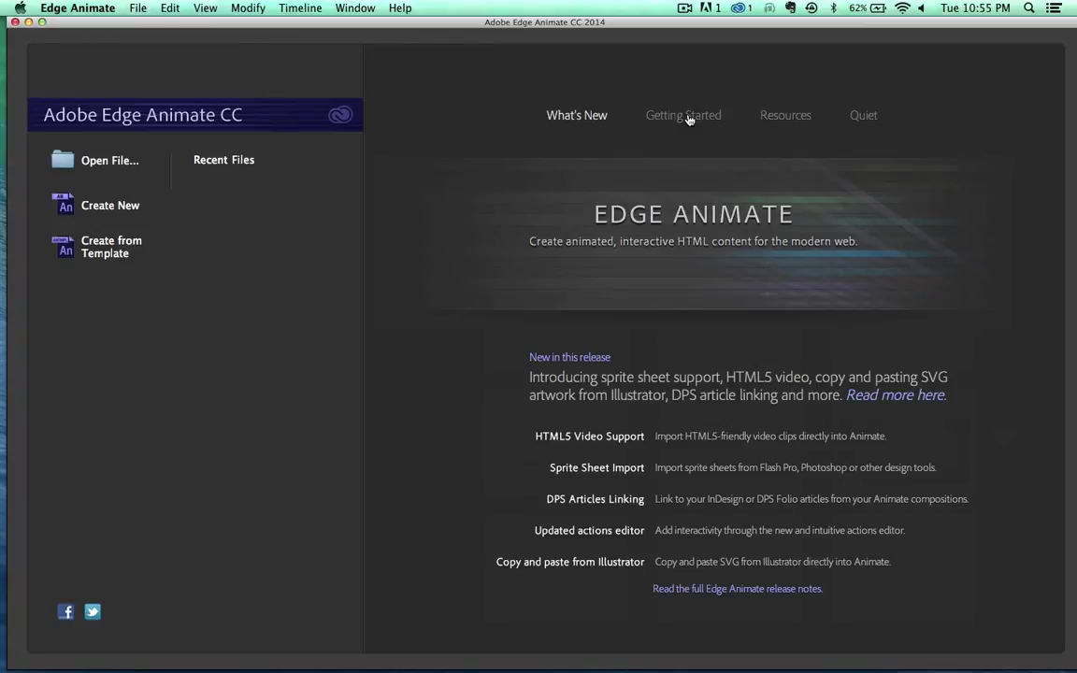
Browse the Getting Started lesson pages on the welcome screen, then return to What's New
click(689, 118)
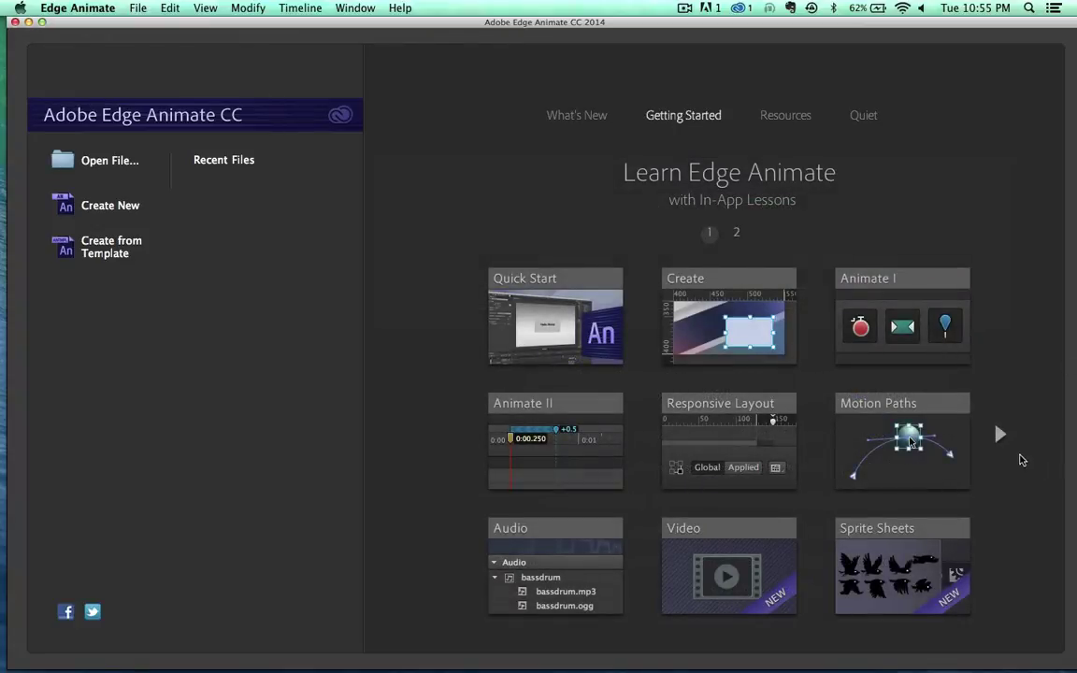
click(1003, 438)
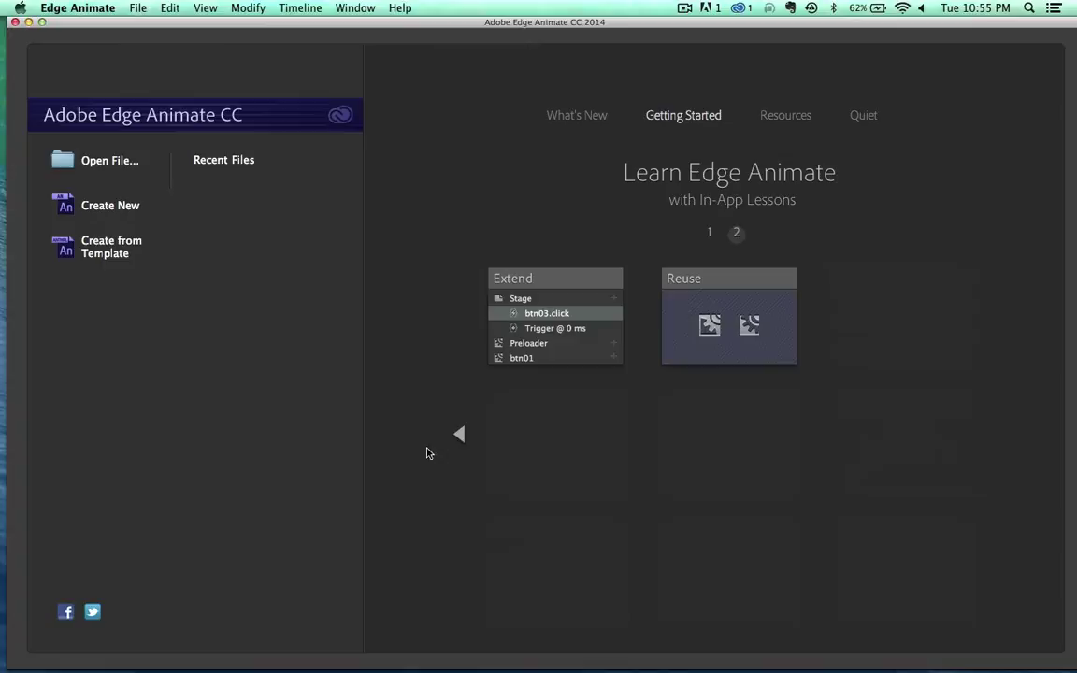
click(458, 436)
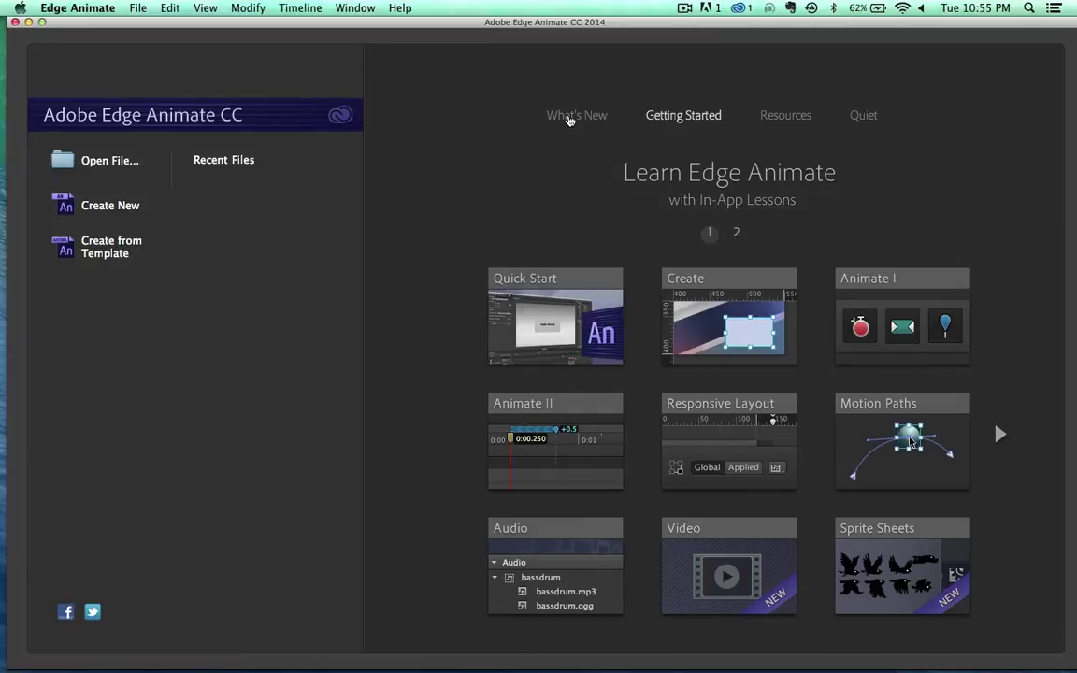
click(569, 115)
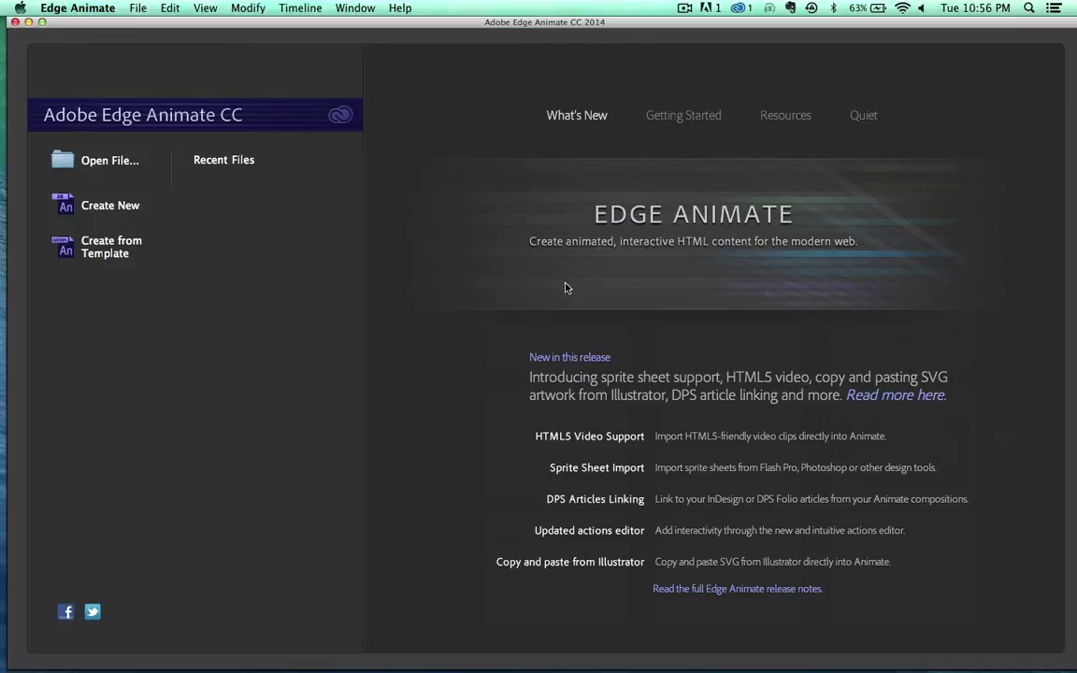
Create a new blank Untitled-1 composition with a 550 × 400 px stage
click(135, 11)
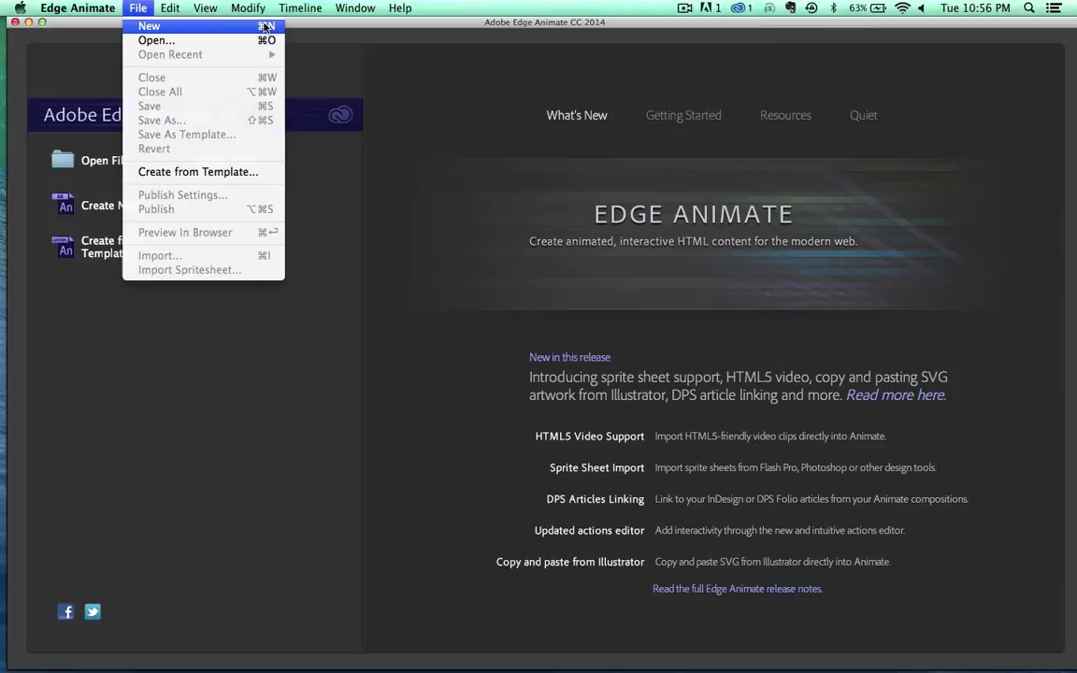
click(264, 27)
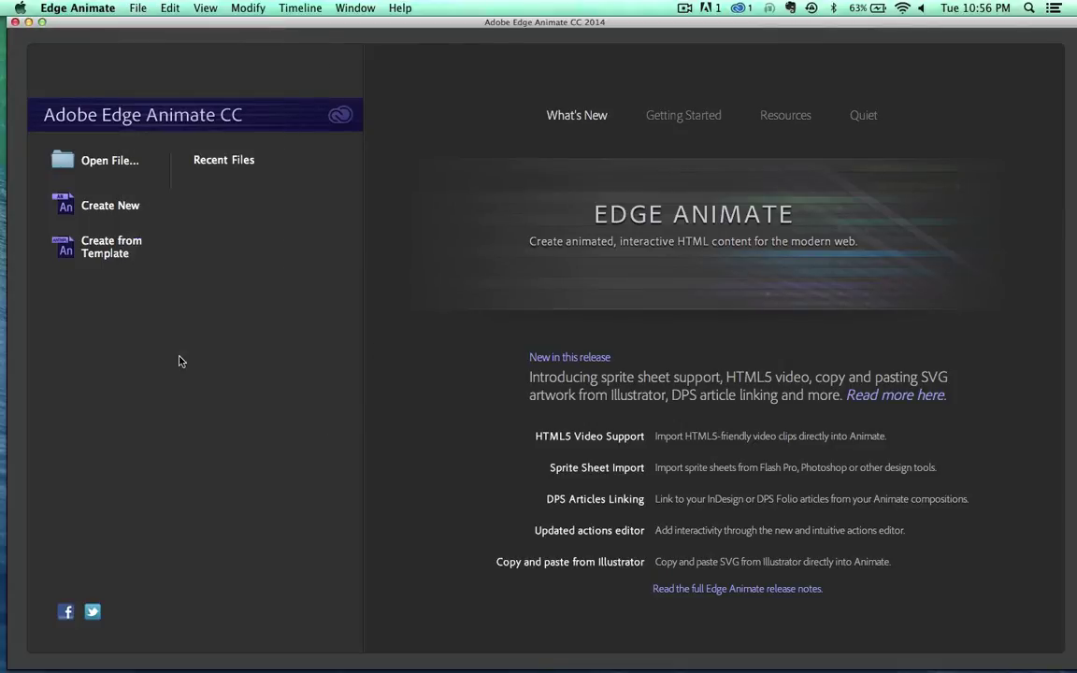
click(105, 204)
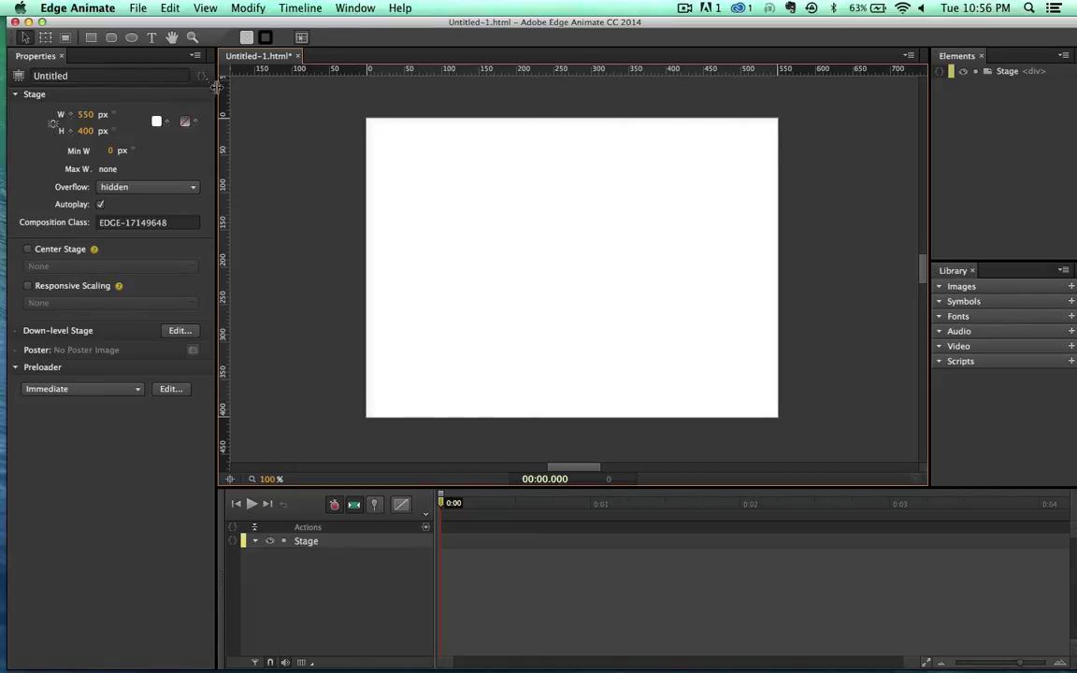
mouse_move(214, 23)
mouse_down()
mouse_move(216, 47)
mouse_move(209, 22)
mouse_up()
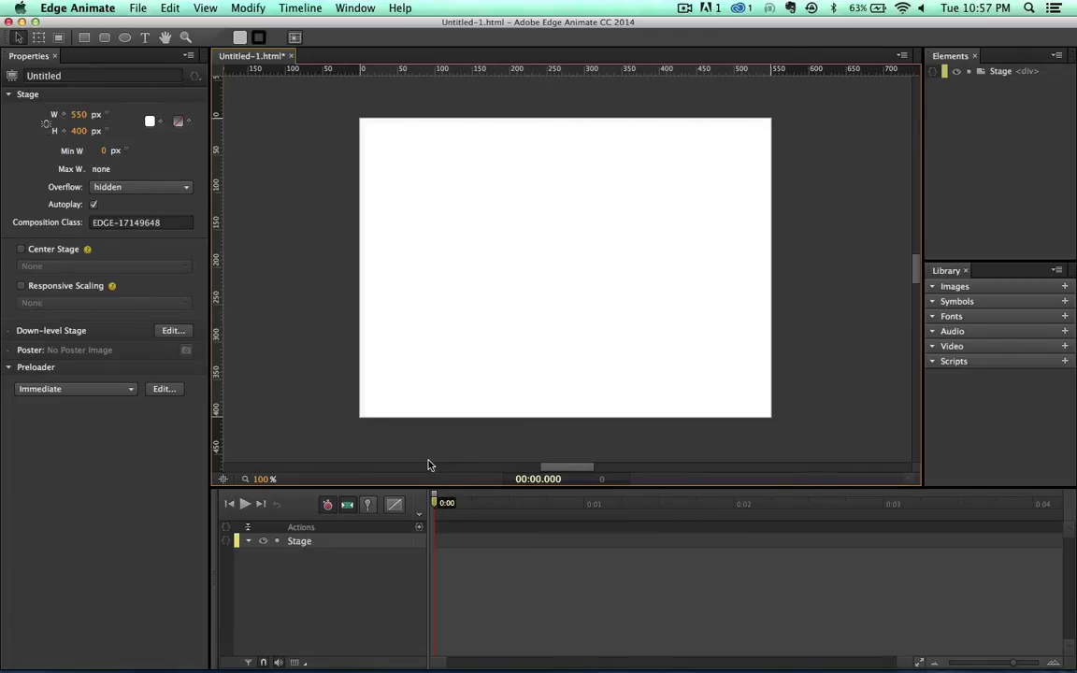
drag(362, 22, 388, 30)
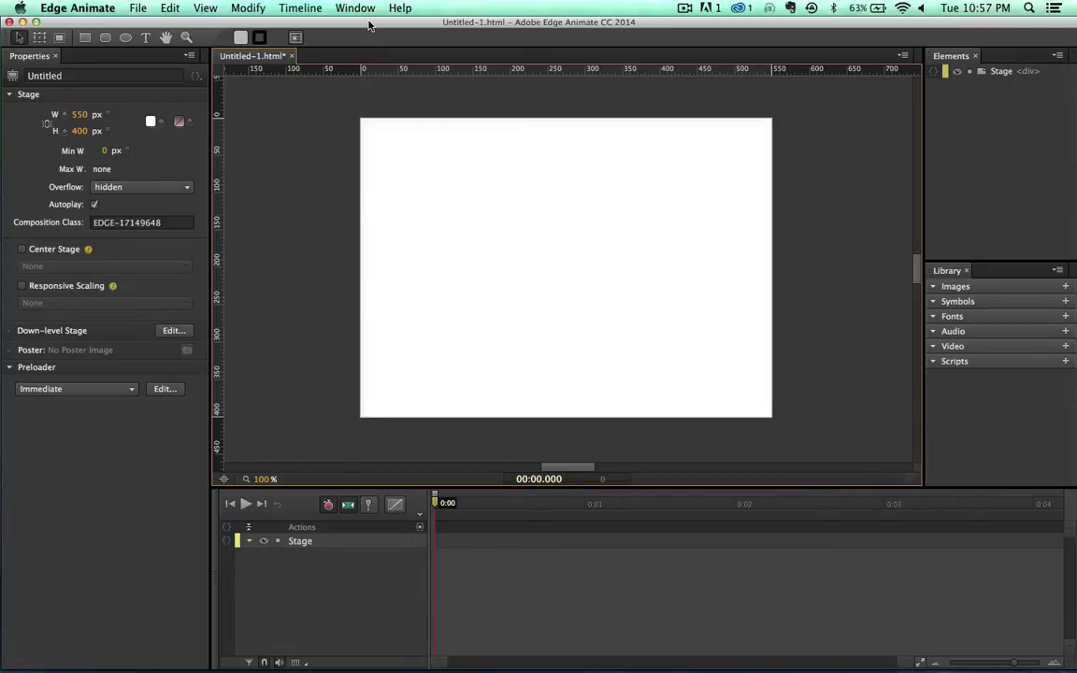
drag(369, 23, 371, 22)
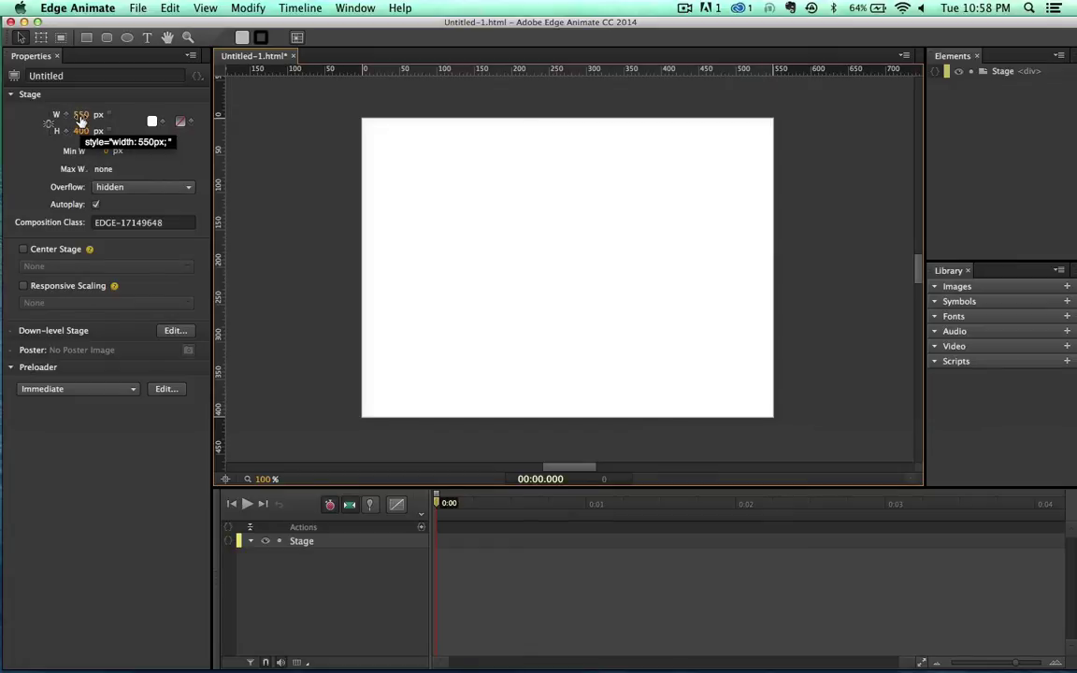
Set the stage to W 800 and H 600 px, then zoom out to view it
click(82, 116)
text(800)
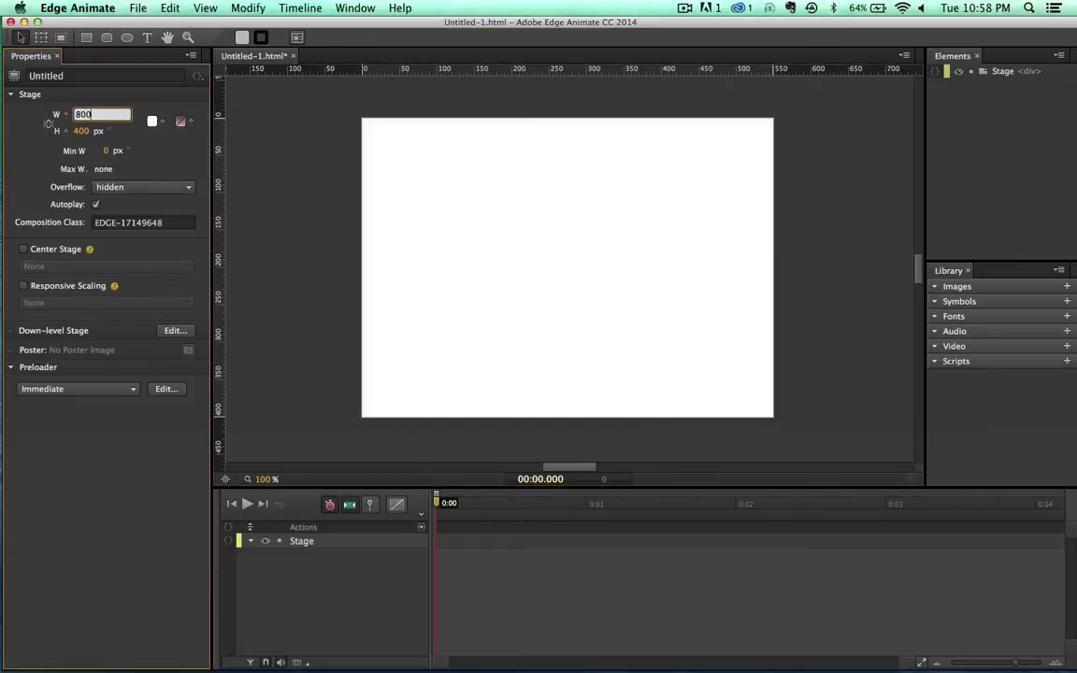
click(81, 131)
text(600)
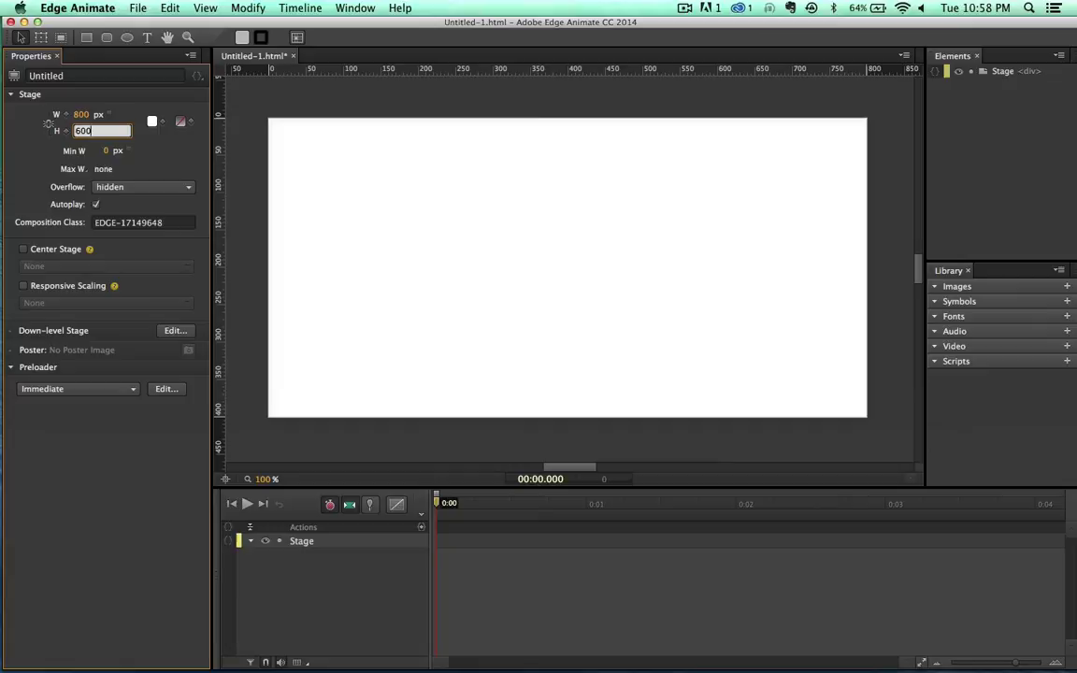
key(Return)
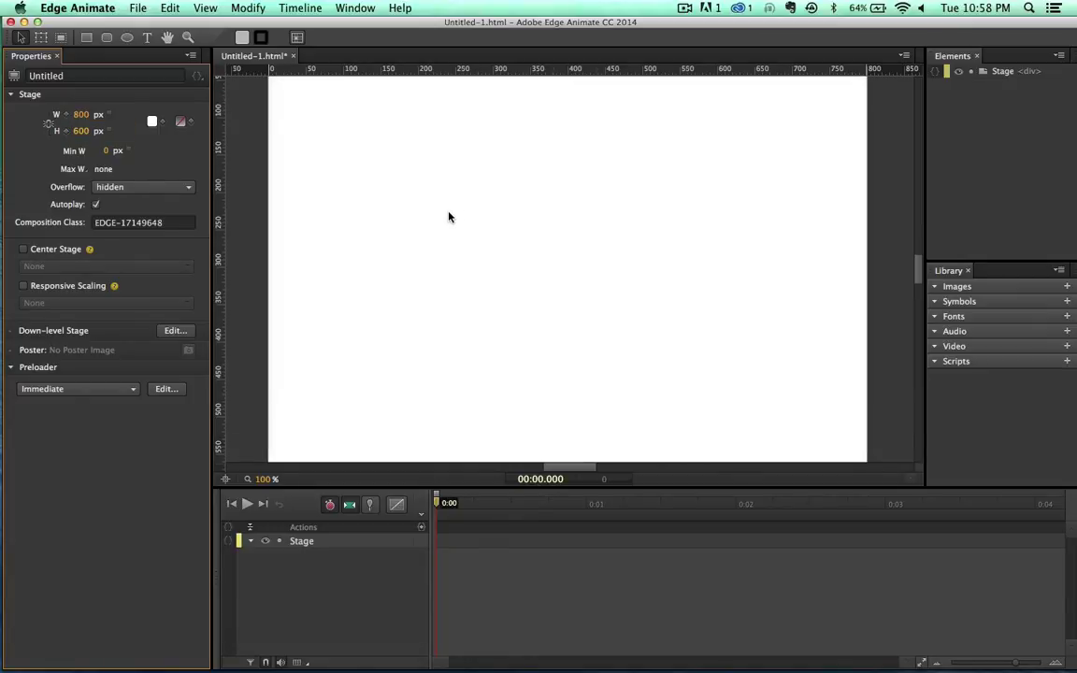
key(super+minus)
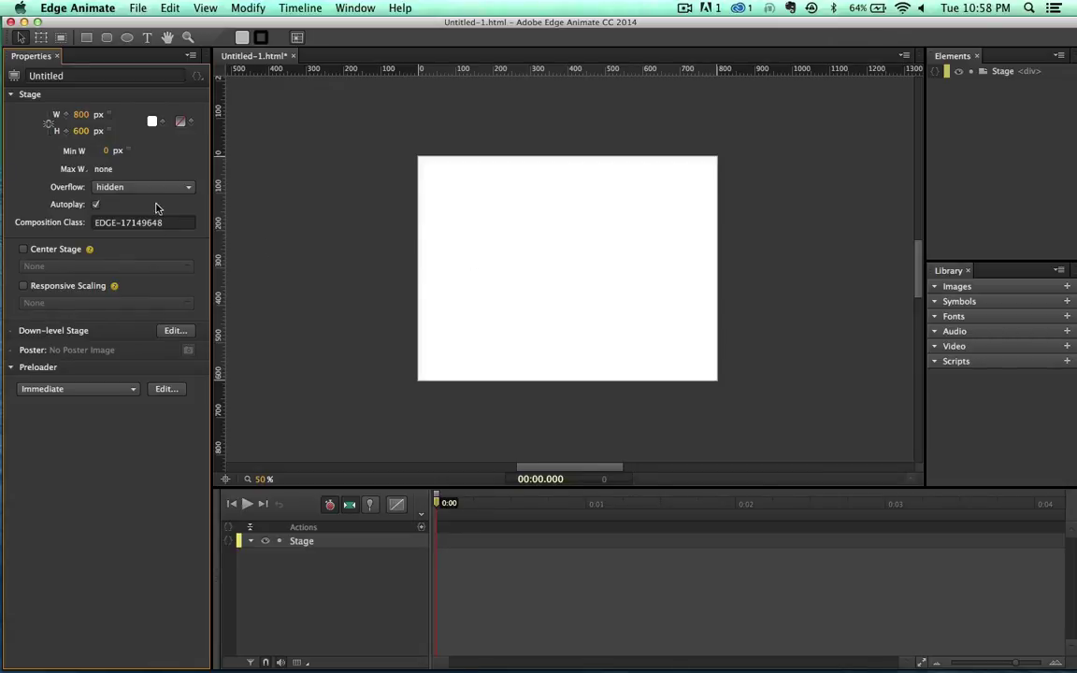
Change the stage background colour to black
click(151, 123)
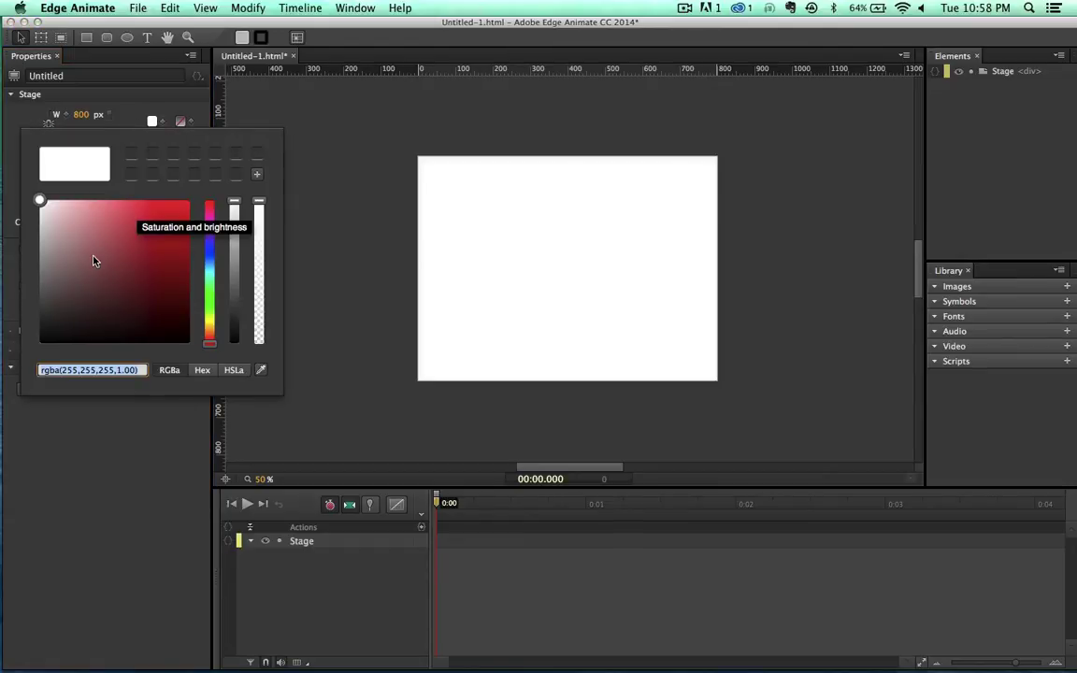
mouse_move(96, 258)
mouse_down()
mouse_move(236, 182)
mouse_move(85, 228)
mouse_move(340, 496)
mouse_up()
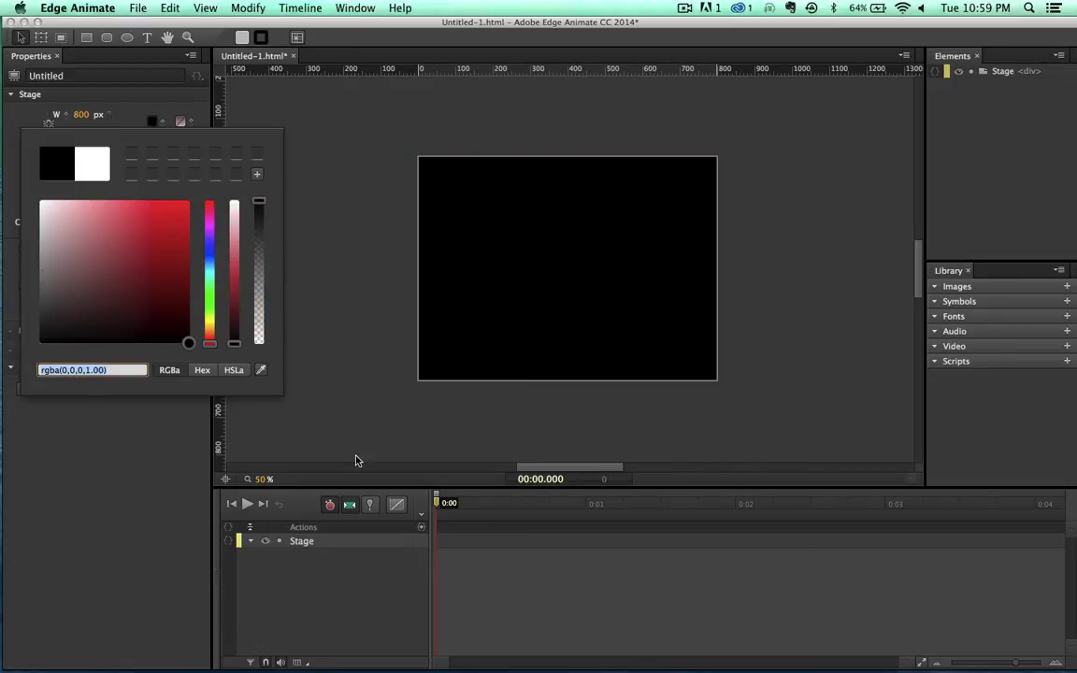
click(398, 338)
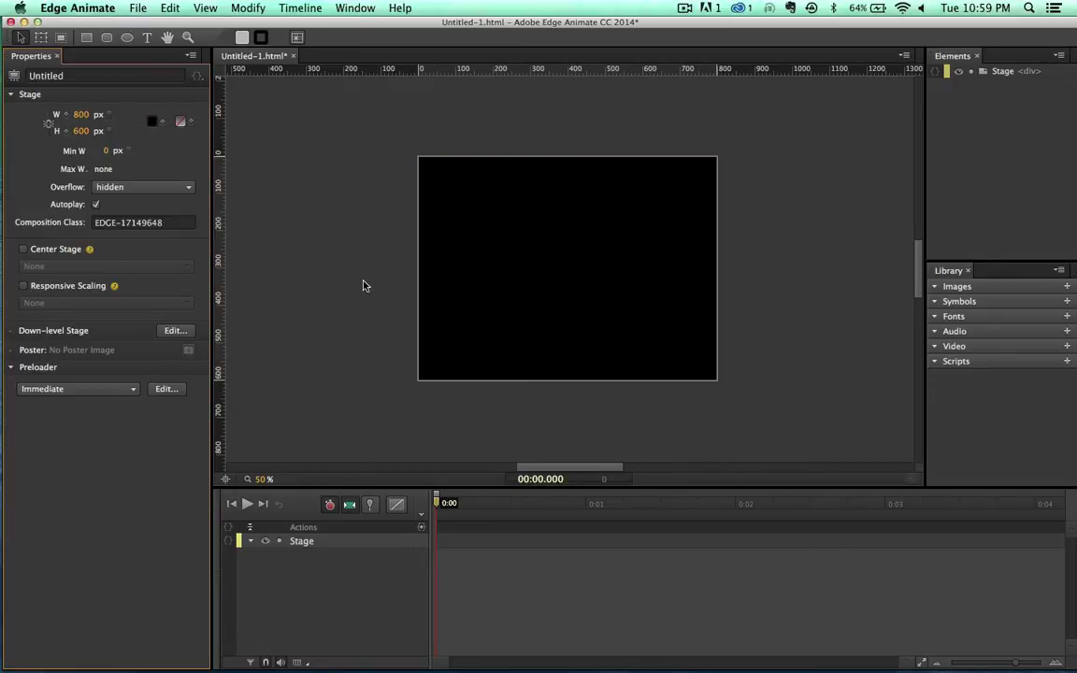
Try a purple-to-cyan stage background gradient, then remove it by choosing None
click(181, 125)
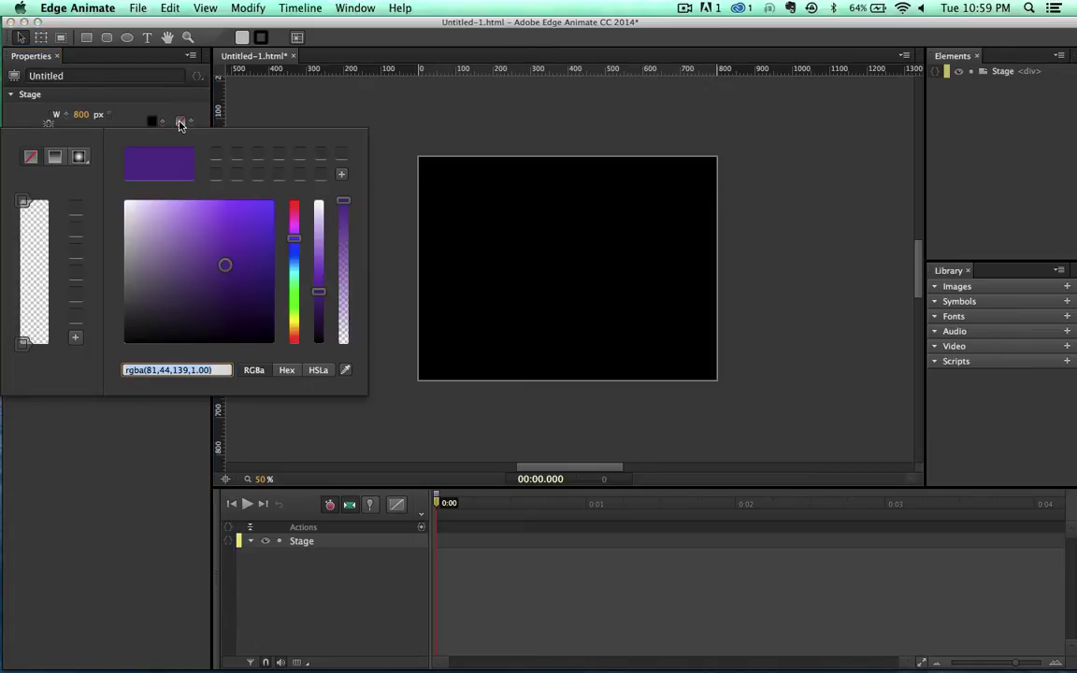
click(24, 201)
drag(211, 228, 281, 186)
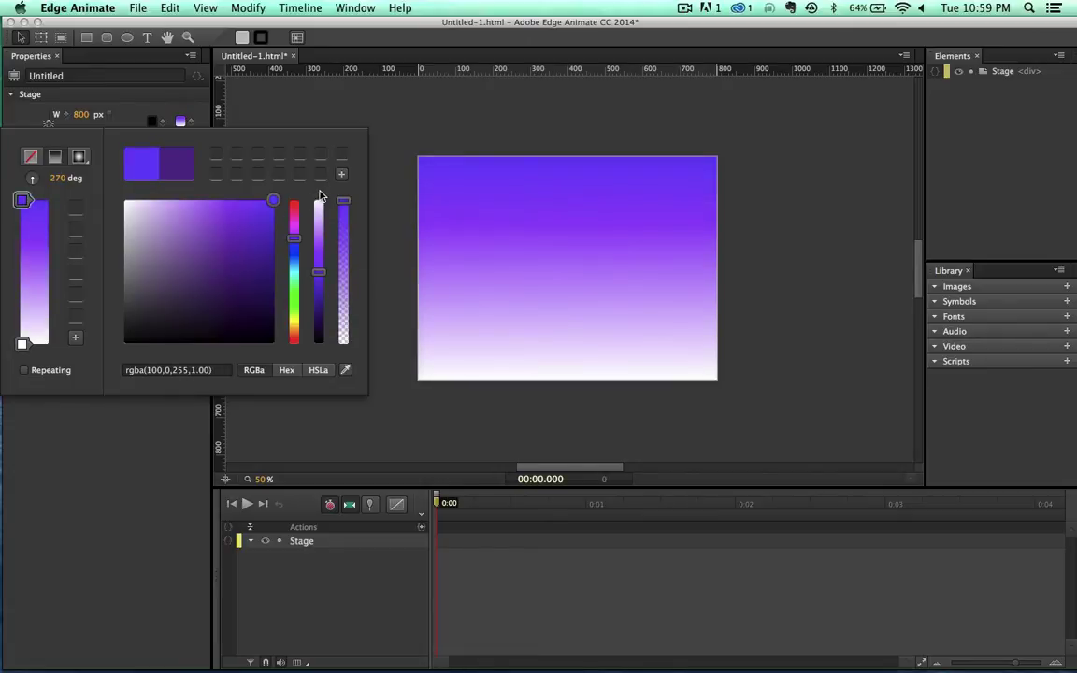
click(22, 343)
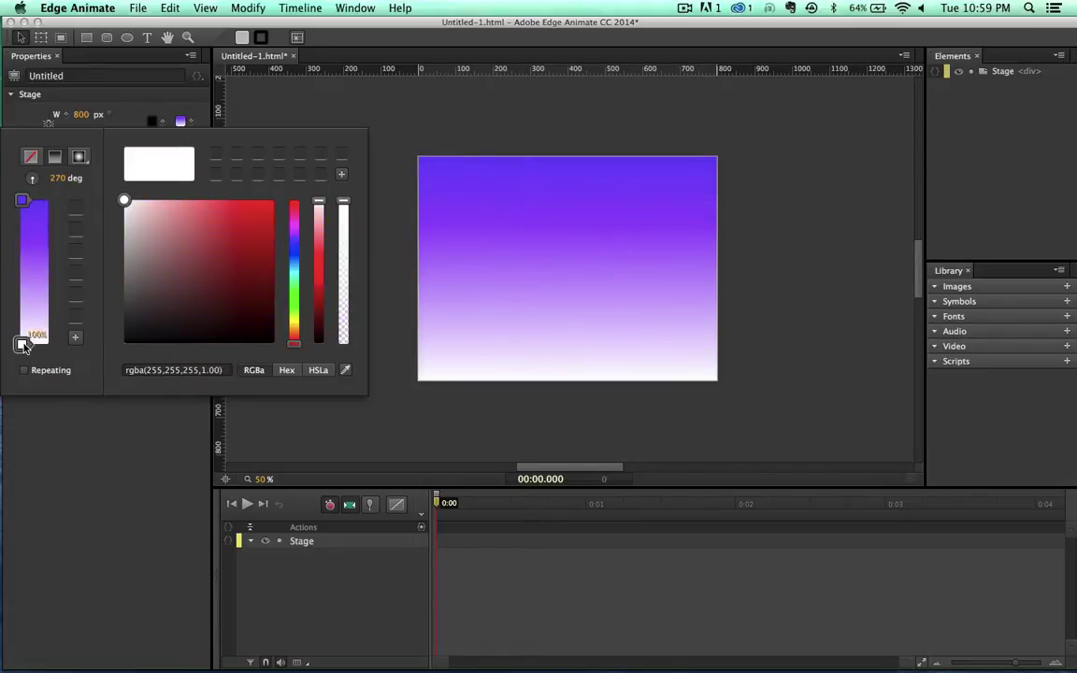
click(293, 269)
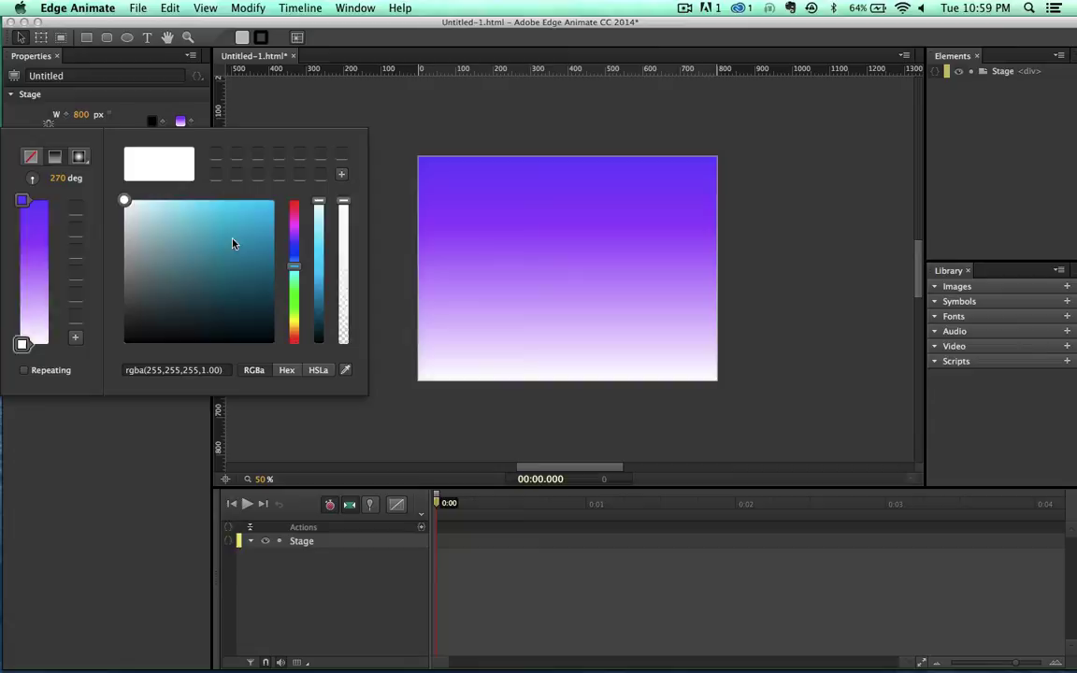
drag(234, 240, 370, 135)
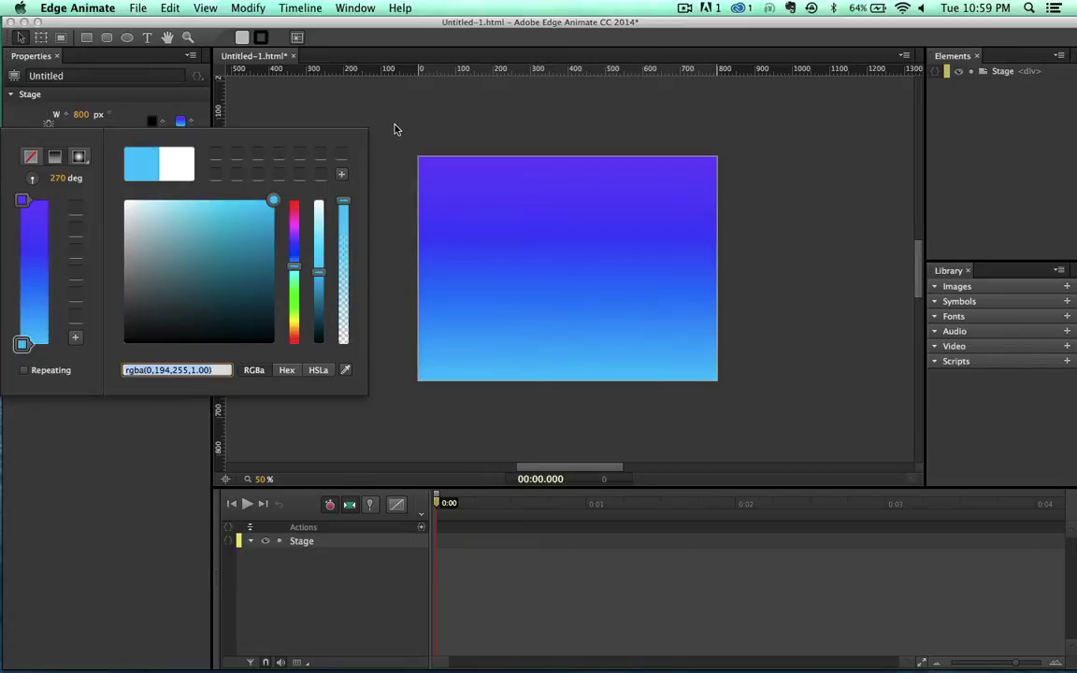
click(394, 129)
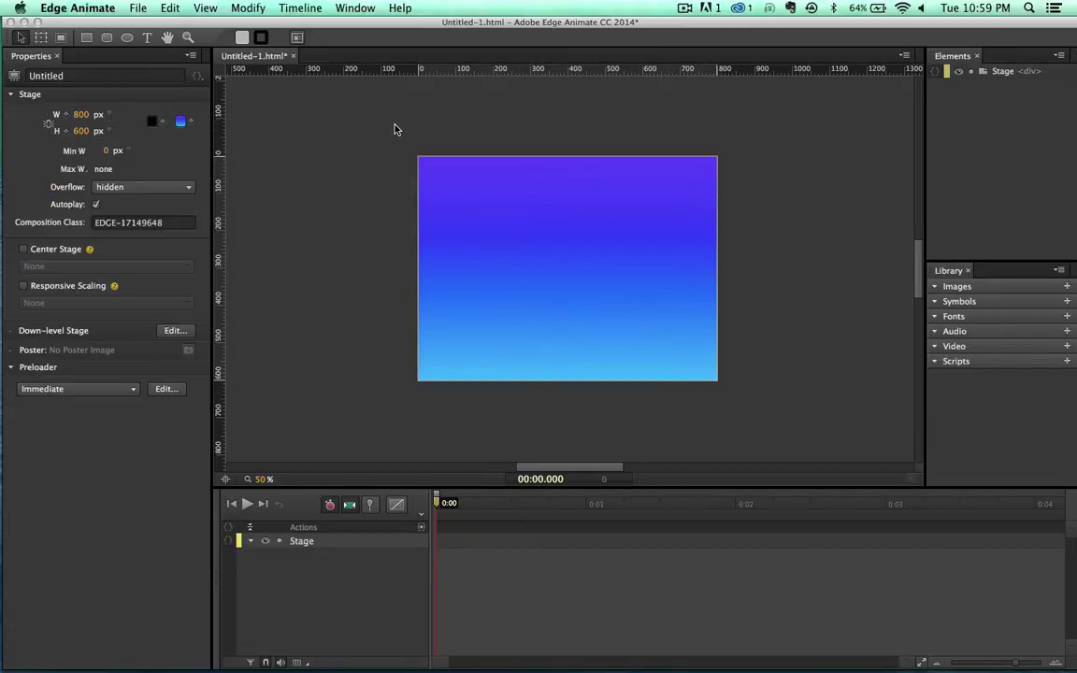
click(180, 122)
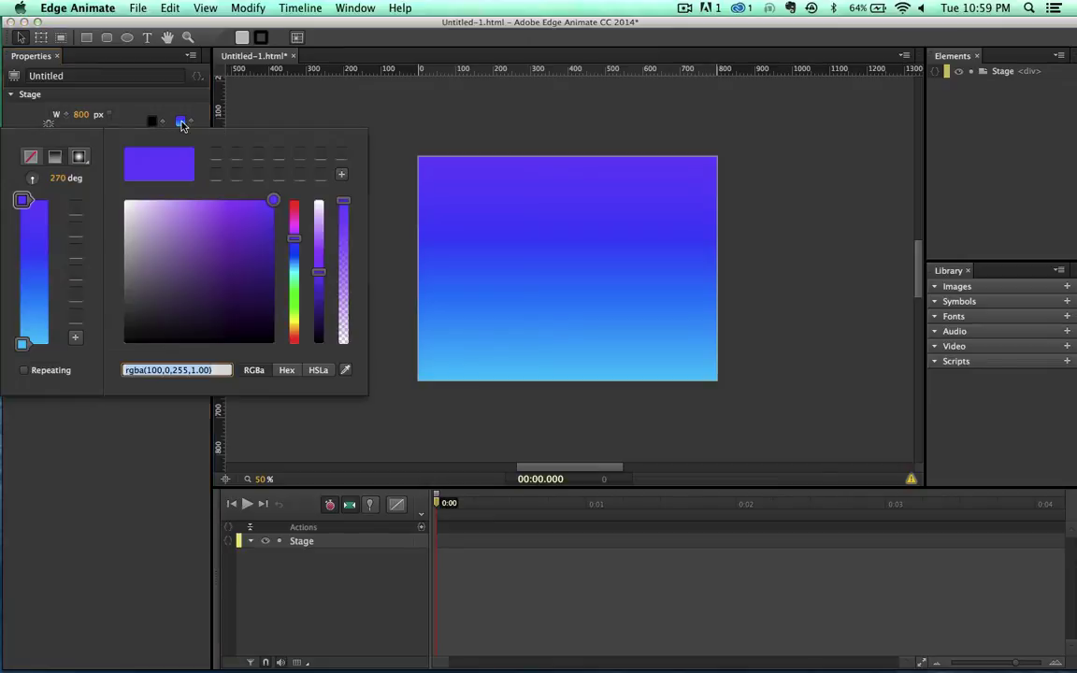
click(30, 157)
click(347, 150)
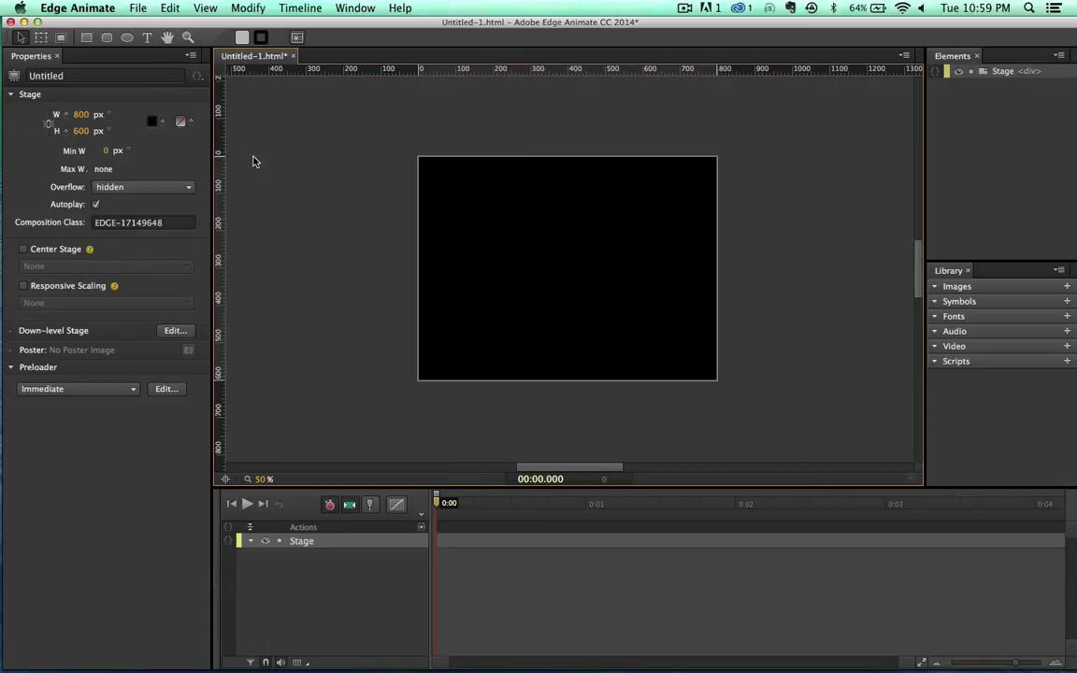
drag(68, 20, 69, 21)
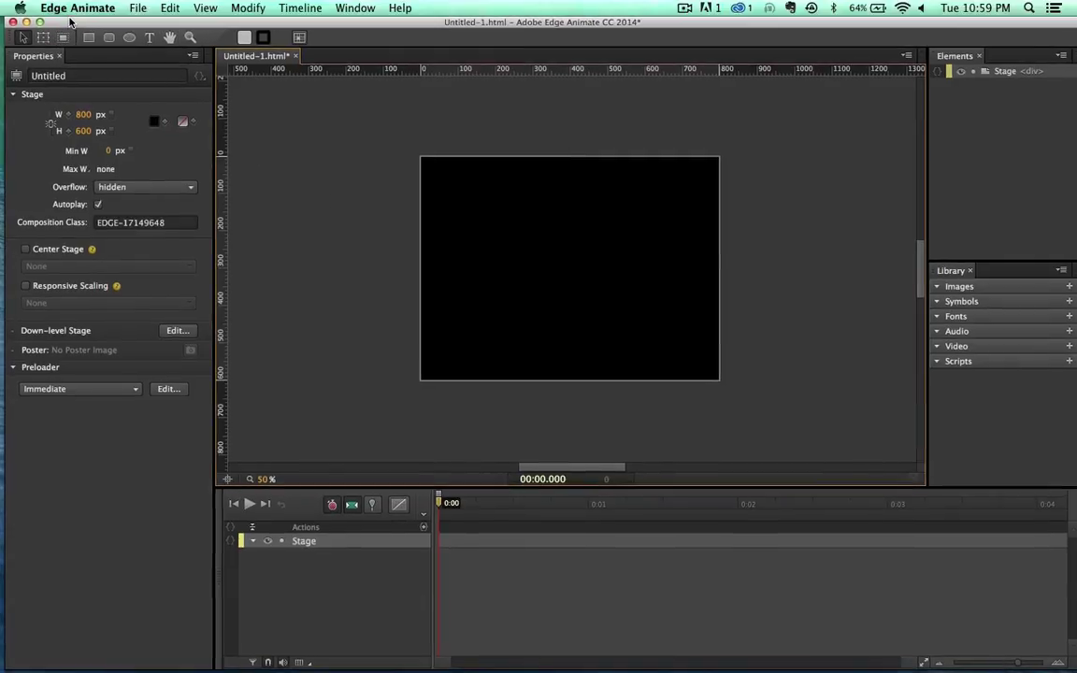
click(169, 39)
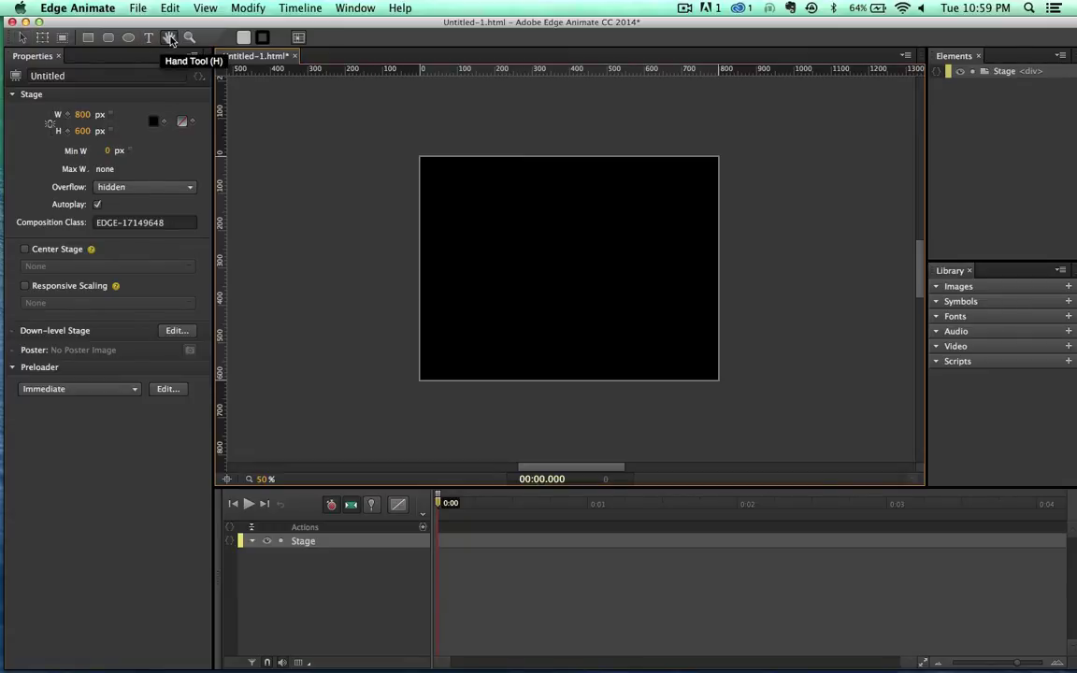
drag(526, 202, 558, 269)
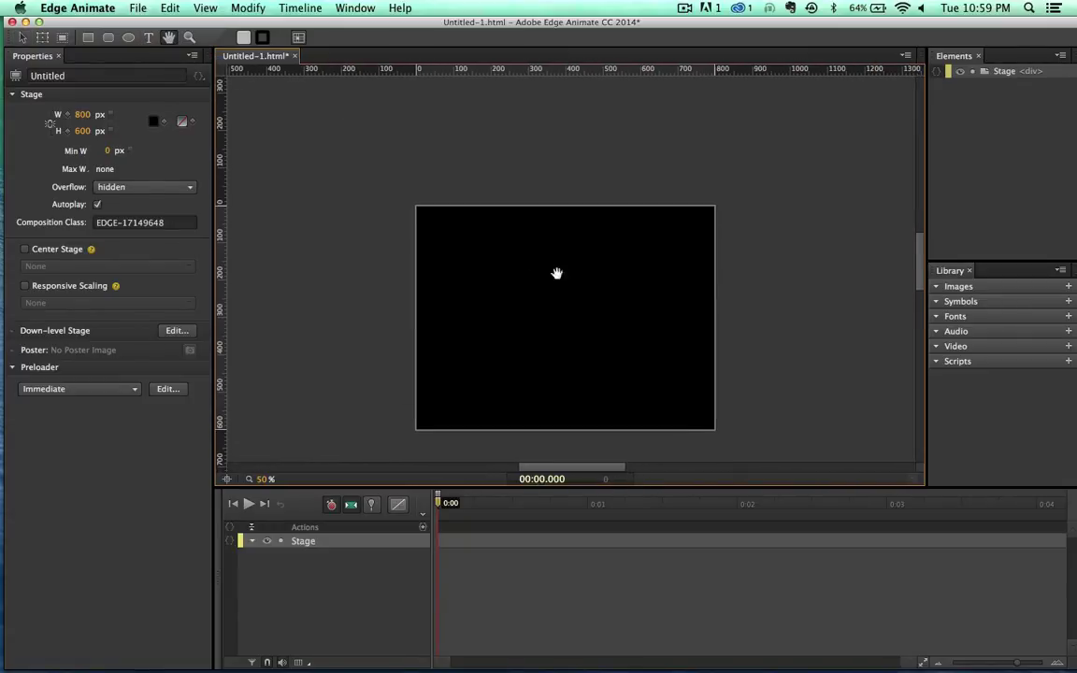
click(188, 40)
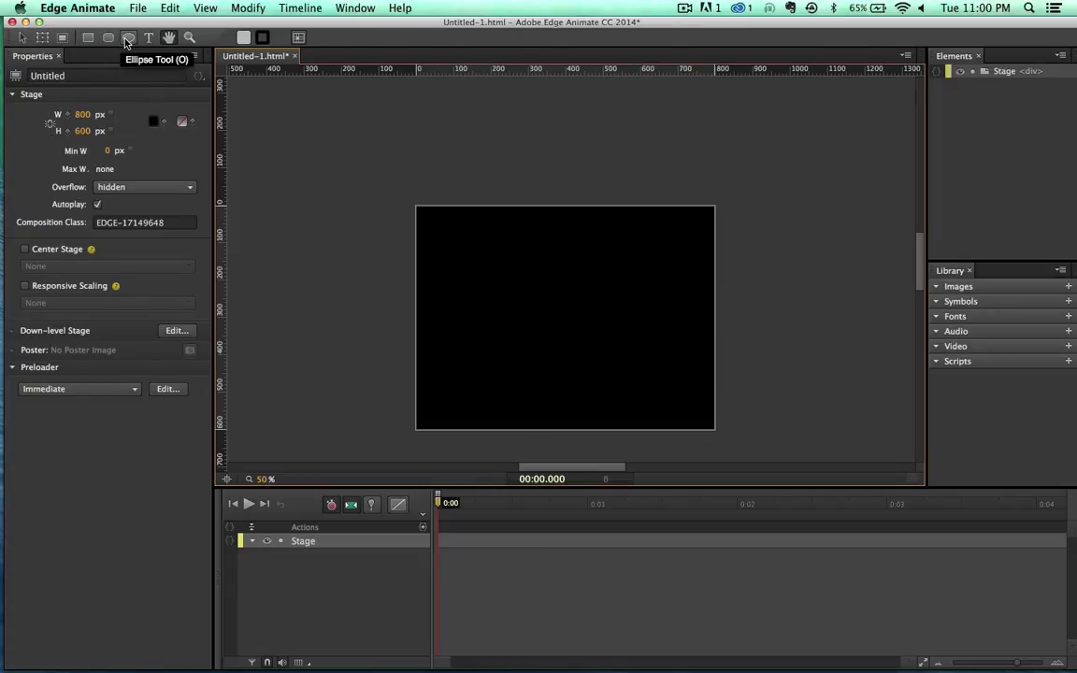
scroll(343, 171, down, 2)
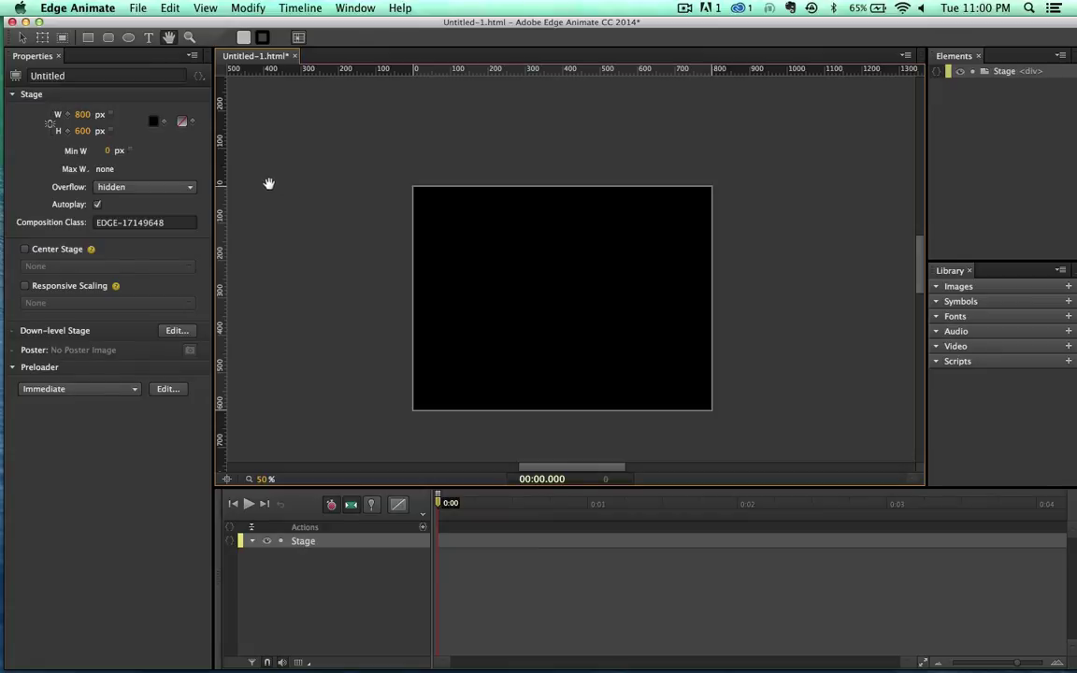
scroll(313, 209, down, 2)
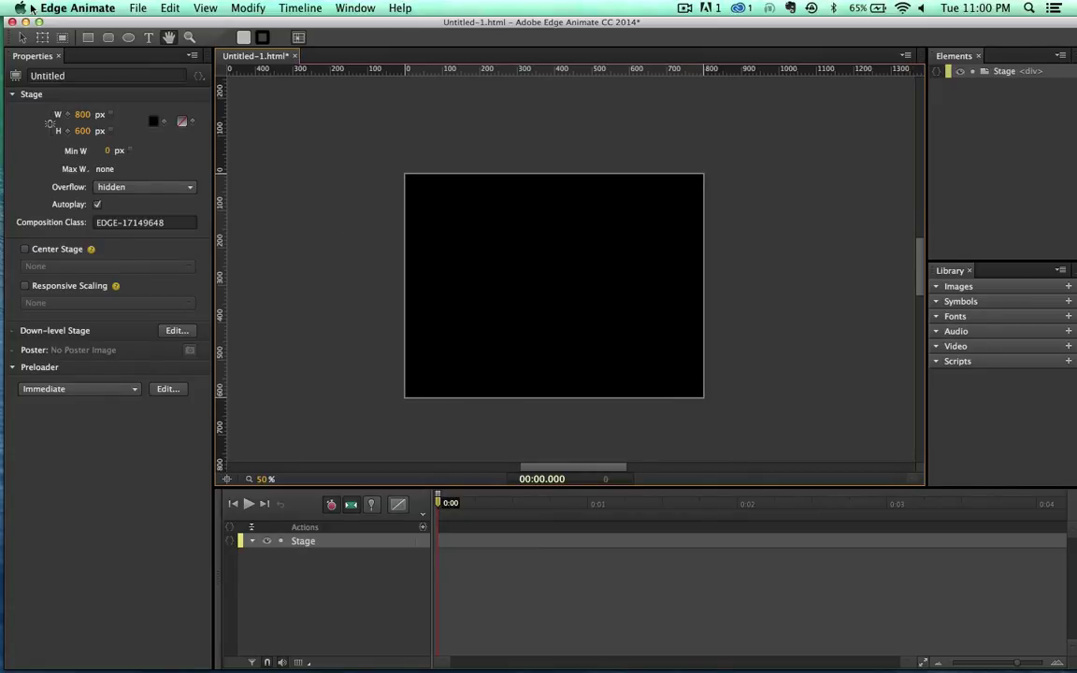
Draw a 550 × 256 px rectangle on the stage and nudge it toward X 117, Y 146
click(89, 39)
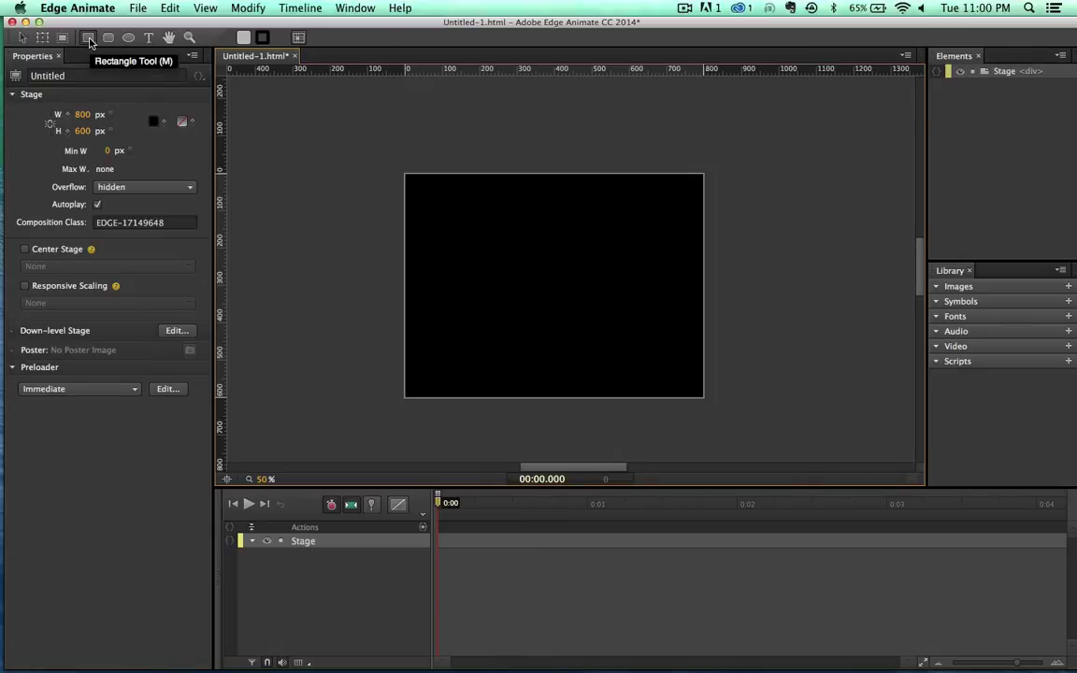
click(436, 219)
drag(612, 300, 643, 317)
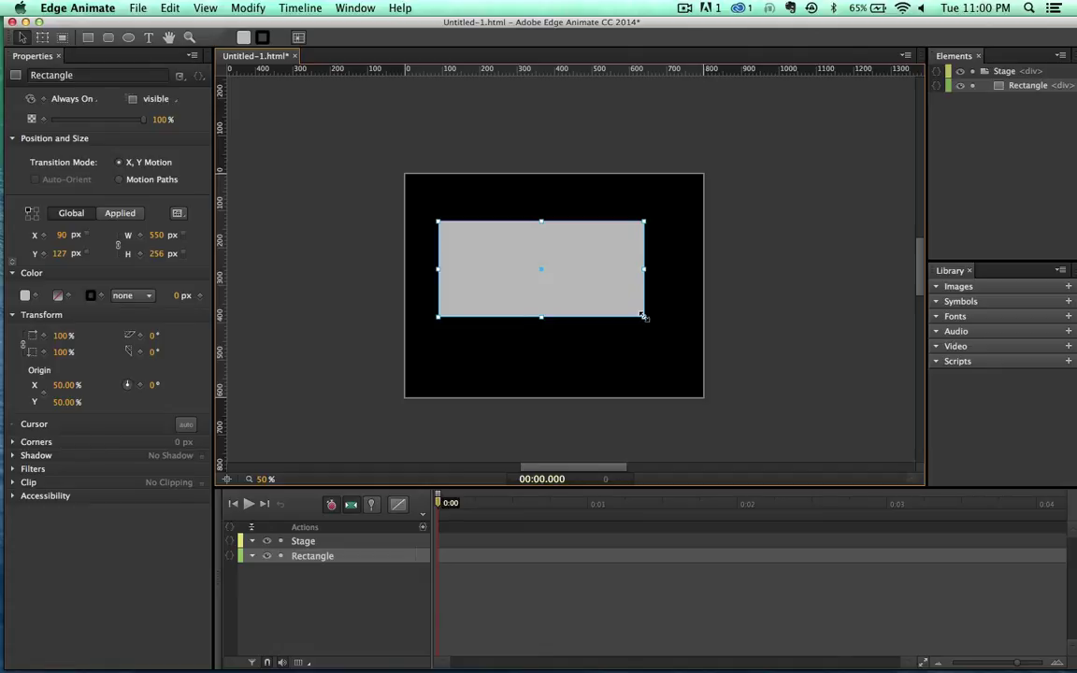
drag(484, 246, 495, 254)
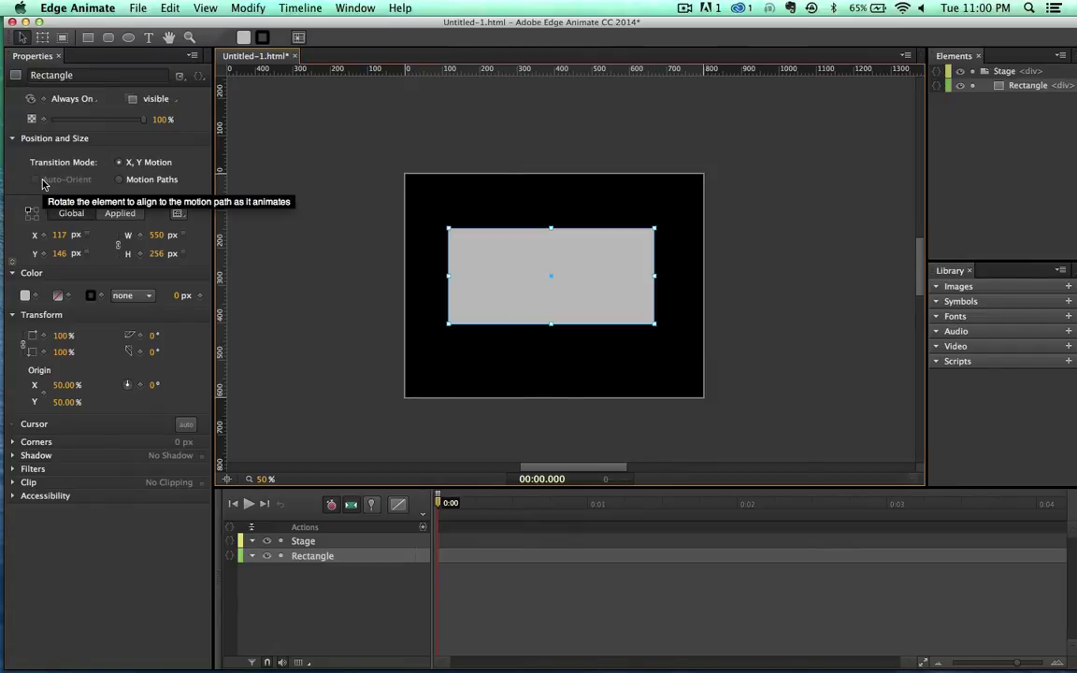
Check the stage properties, then reselect the rectangle and adjust its opacity
click(301, 542)
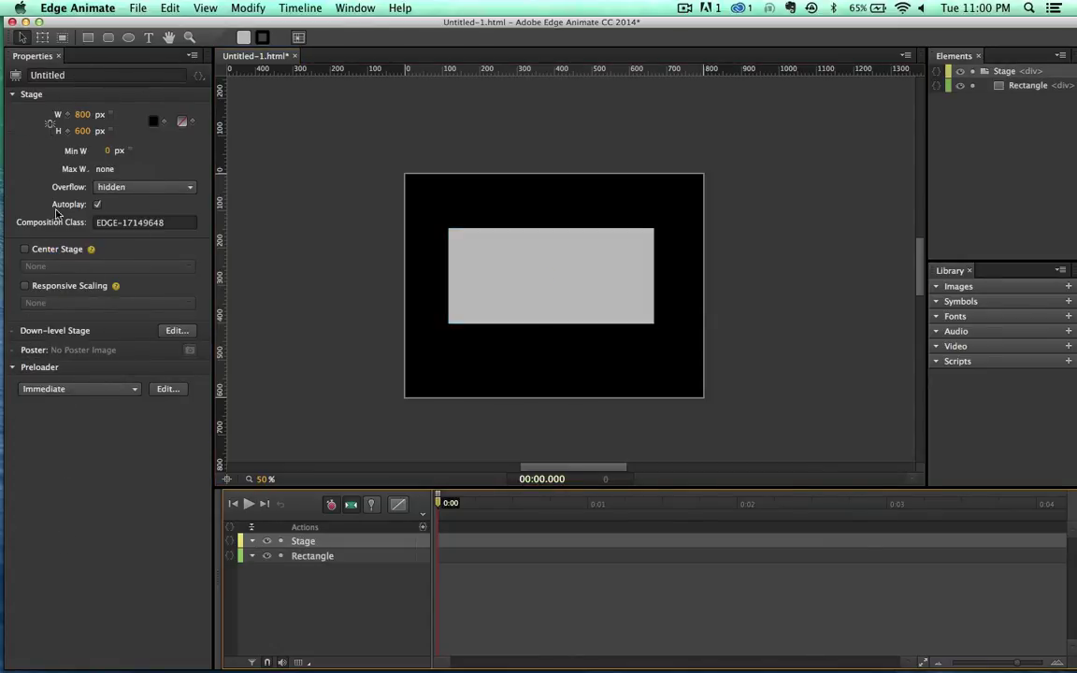
click(311, 557)
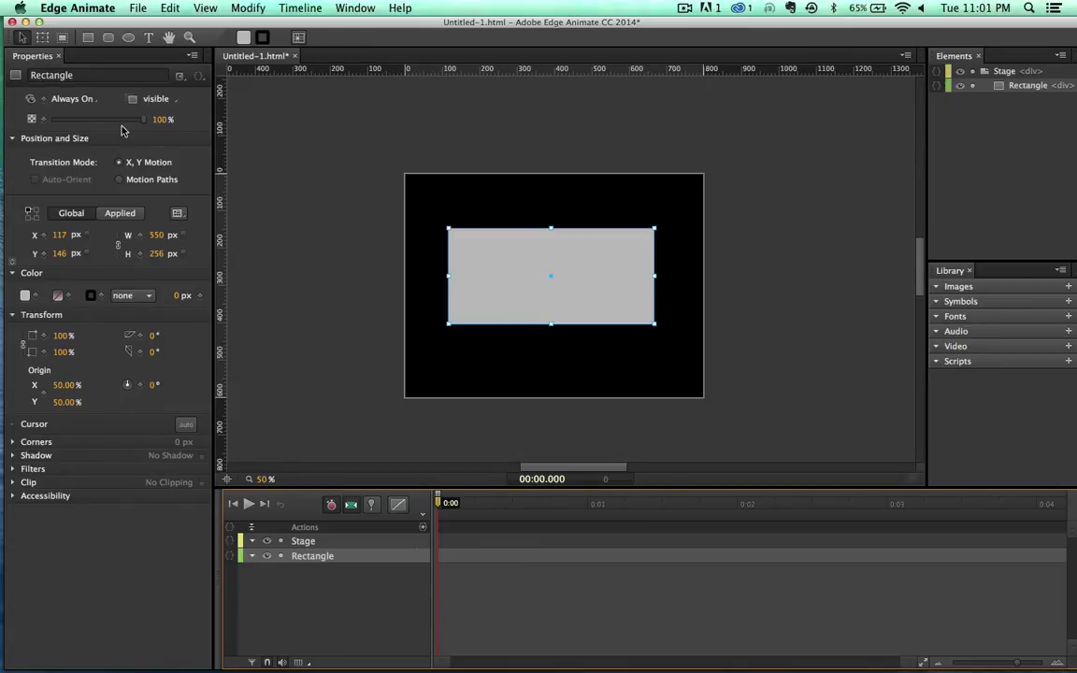
drag(131, 119, 180, 125)
click(355, 594)
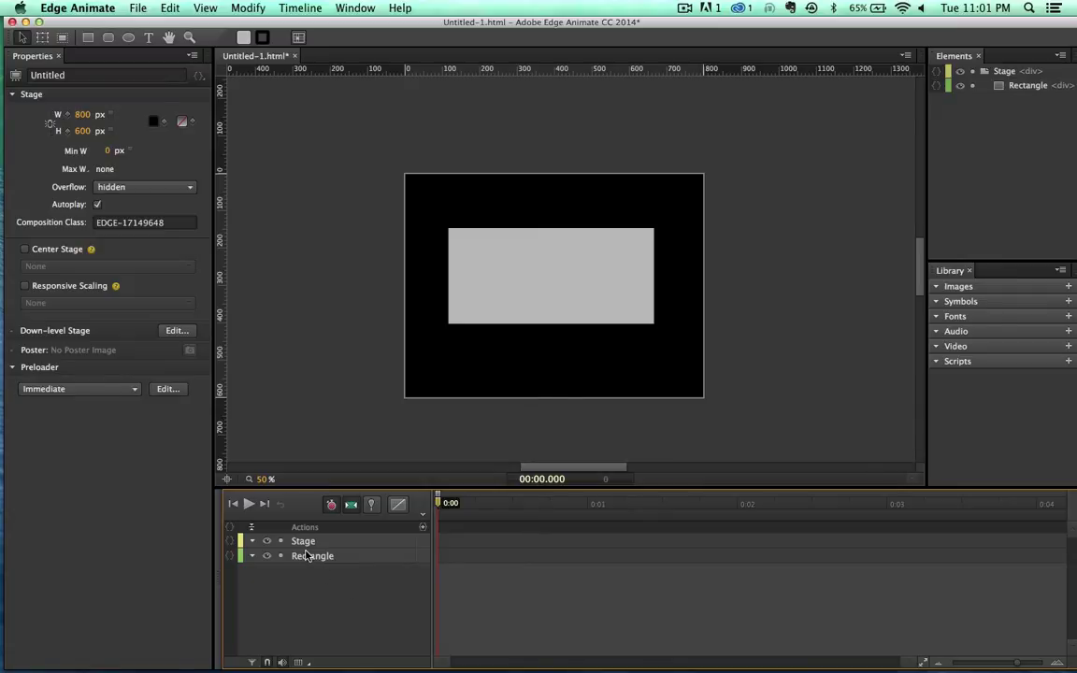
click(306, 556)
right_click(306, 558)
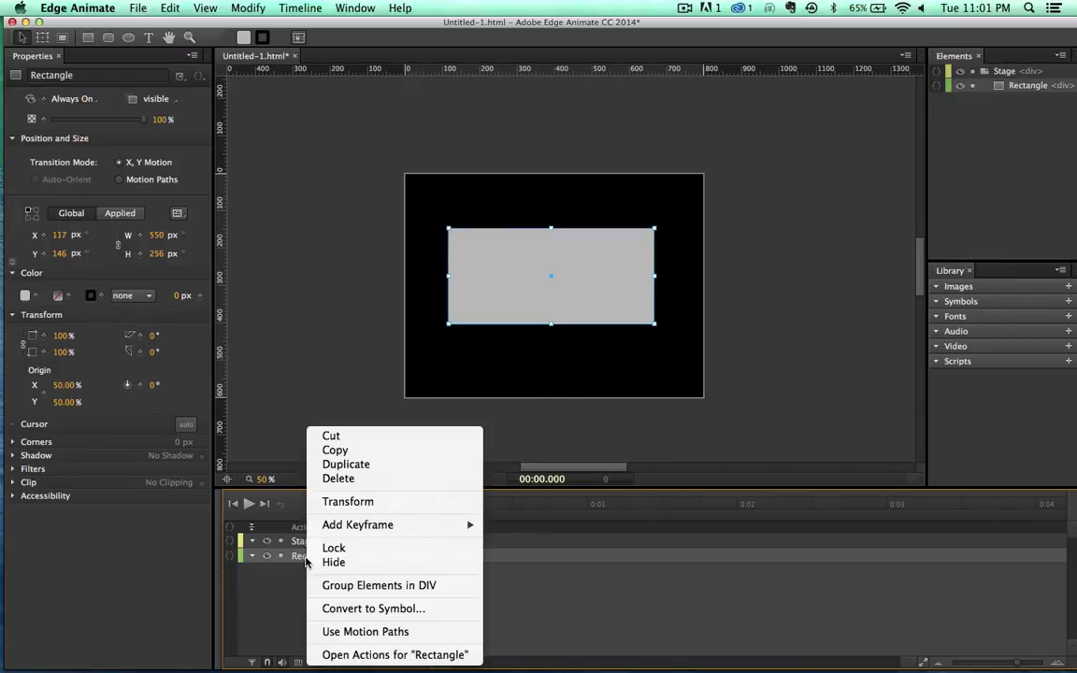
click(307, 563)
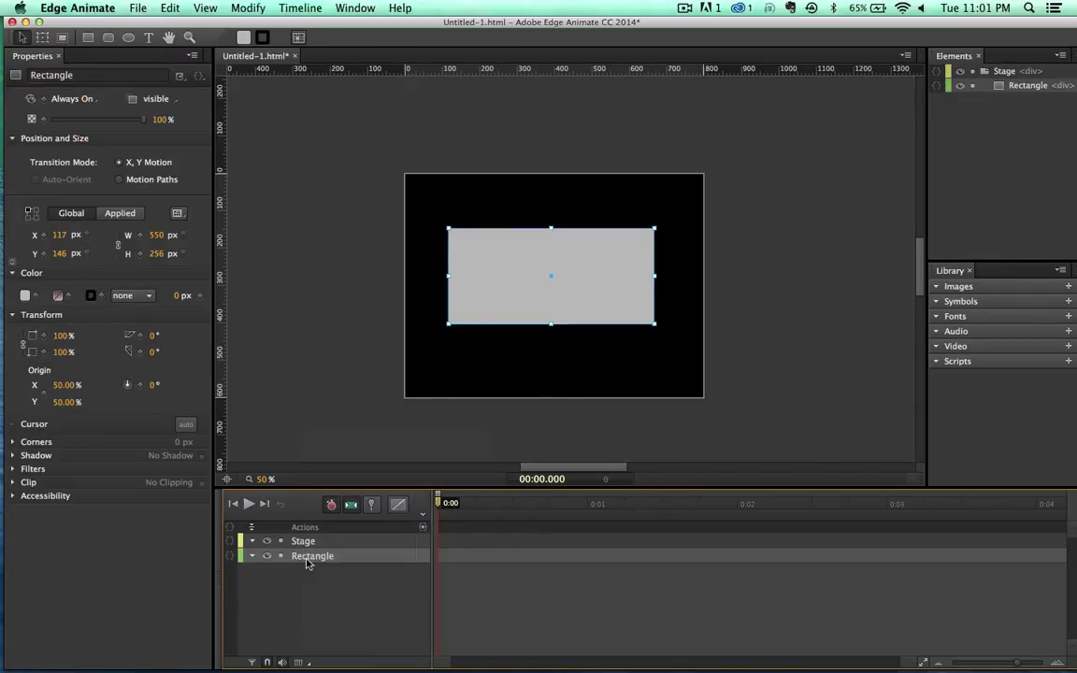
key(super+d)
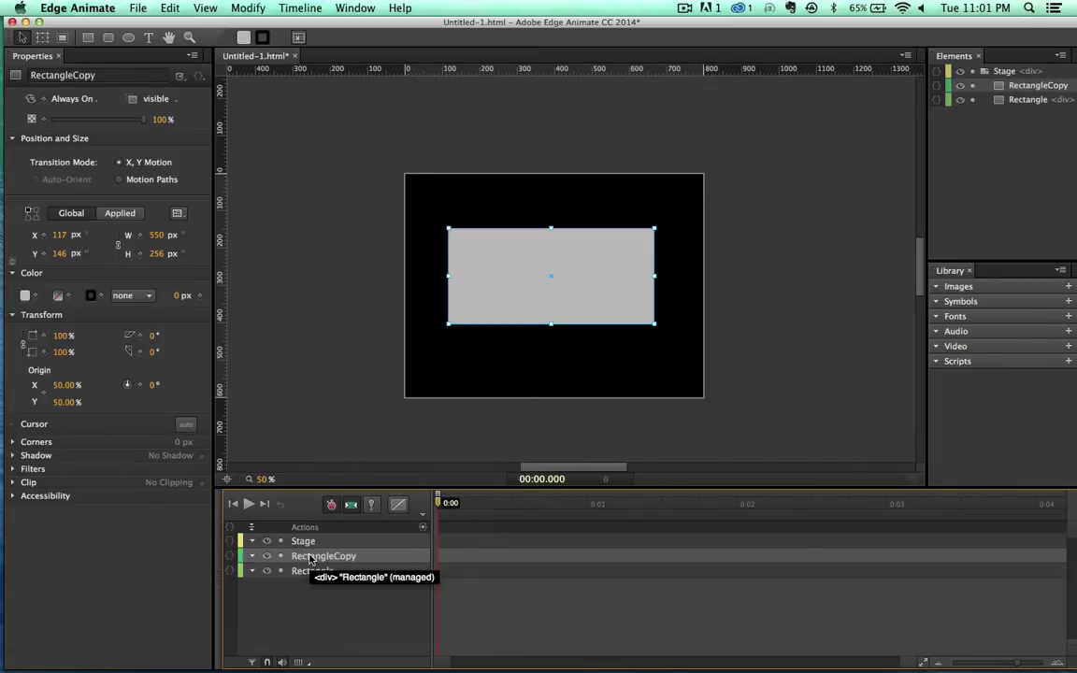
drag(481, 312, 429, 264)
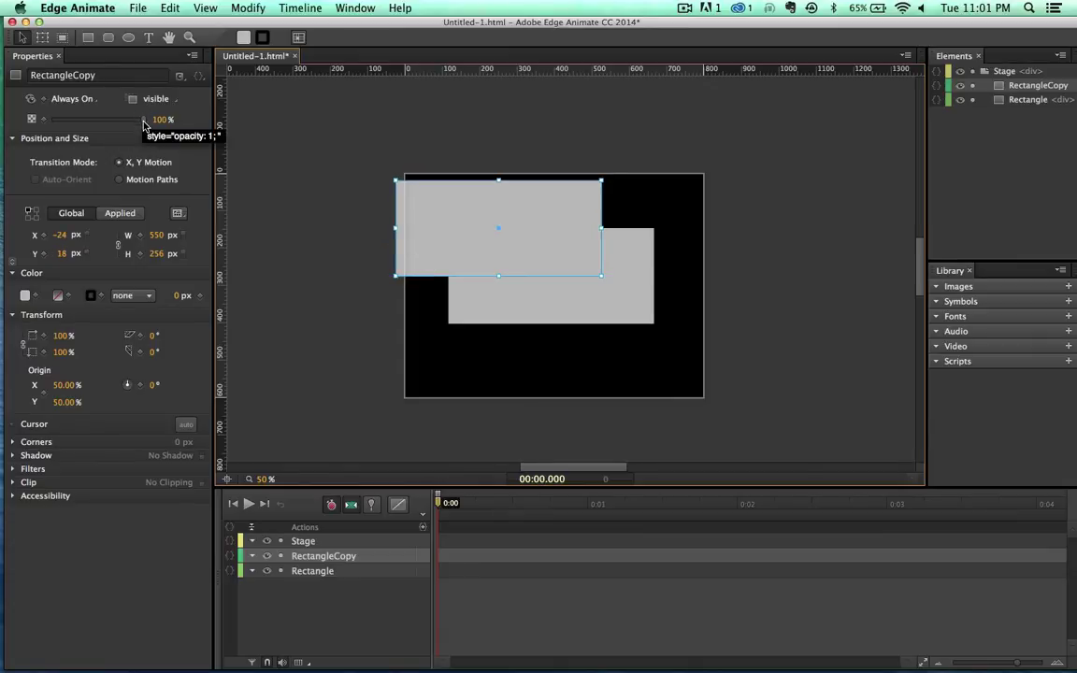
drag(143, 125, 99, 125)
drag(398, 186, 562, 197)
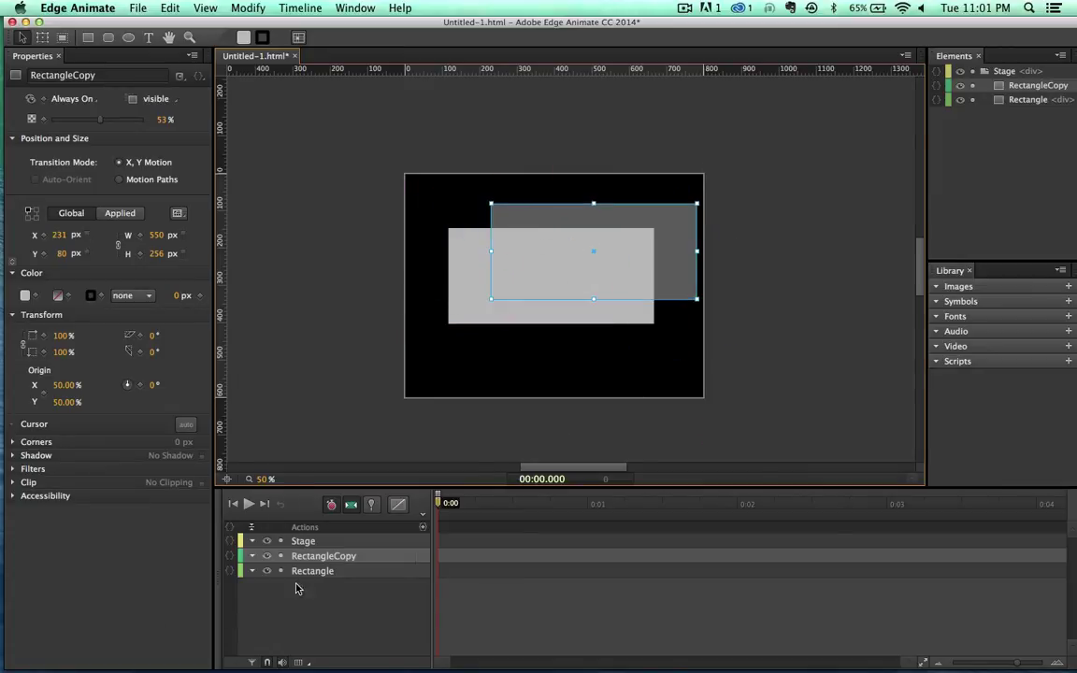
key(Delete)
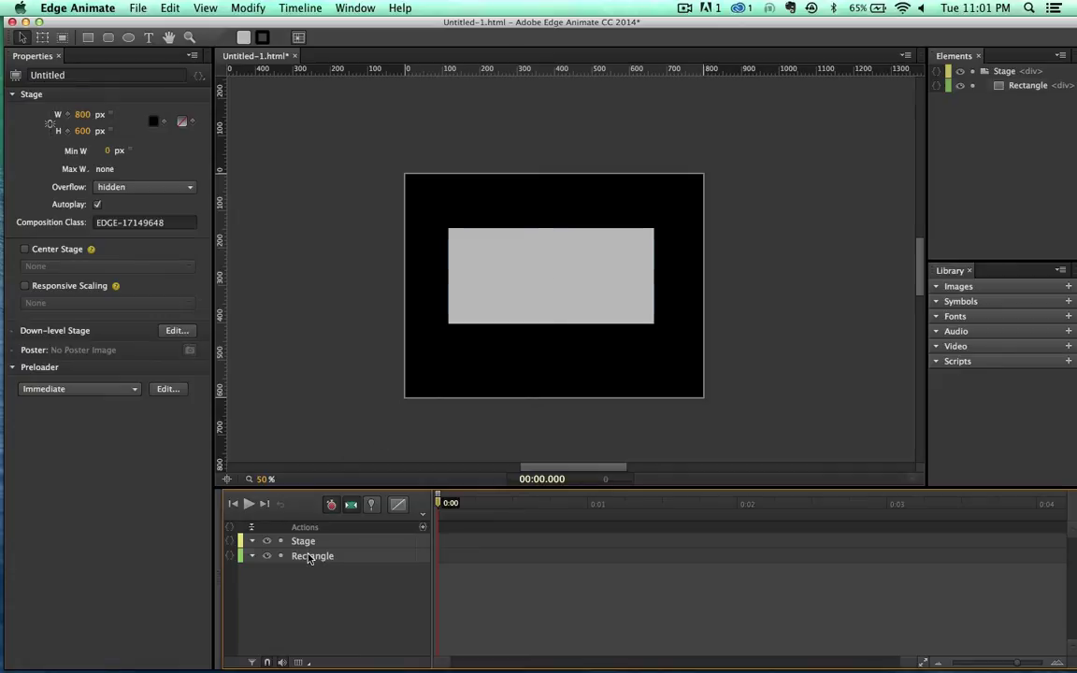
Reposition the rectangle around the stage until it sits at X 104, Y 119
click(312, 556)
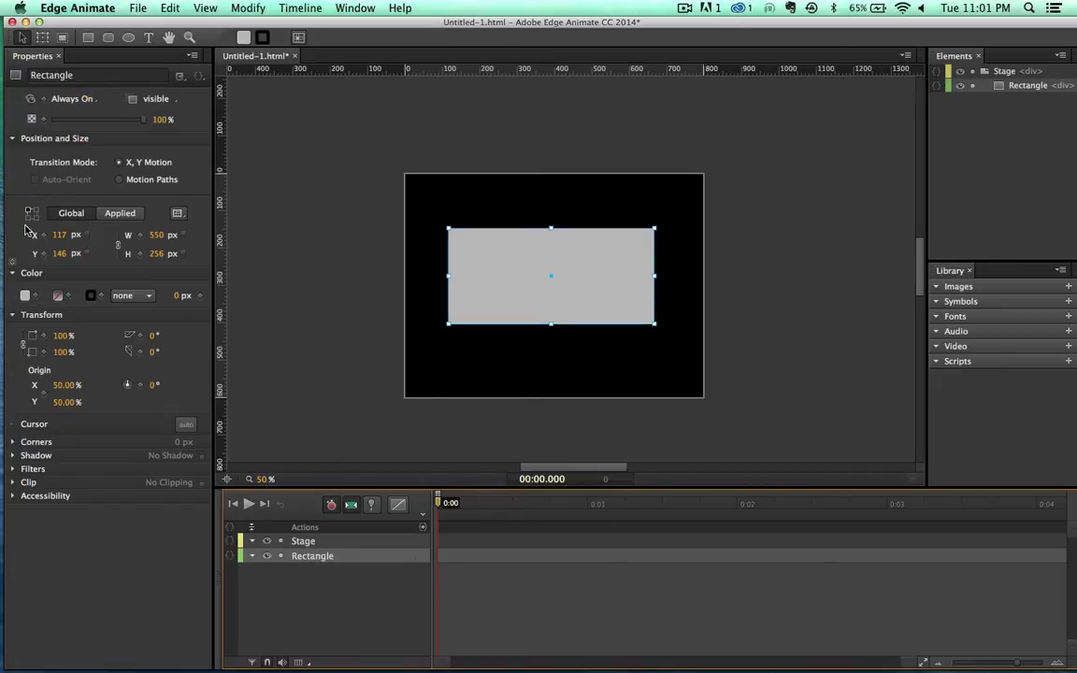
drag(58, 235, 185, 269)
drag(606, 342, 621, 230)
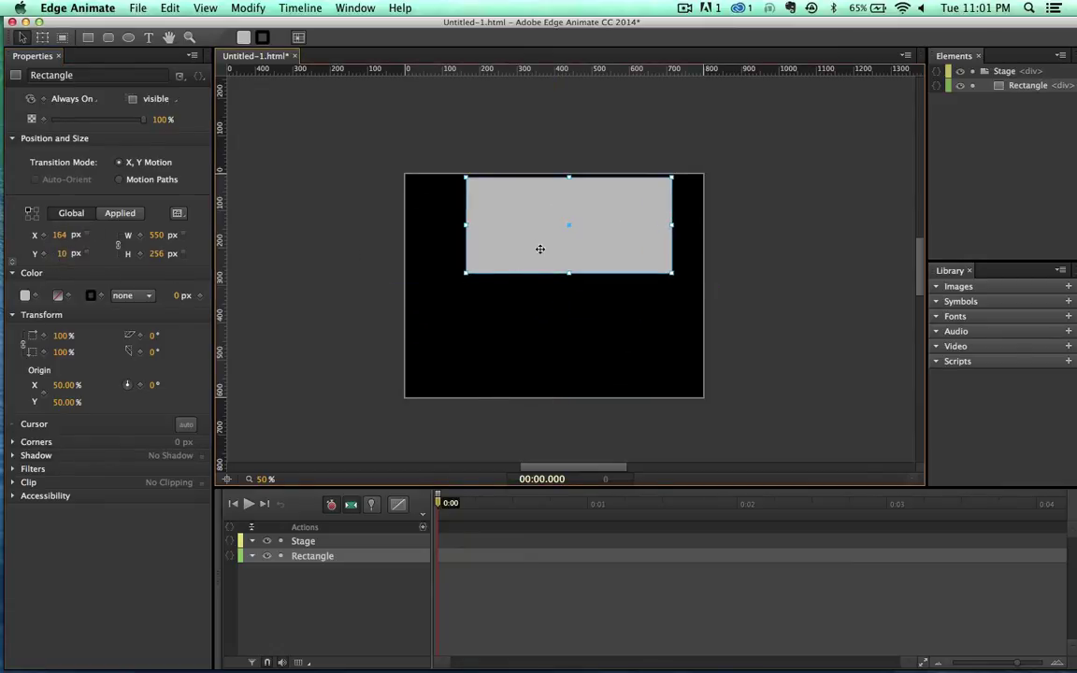
drag(540, 248, 470, 338)
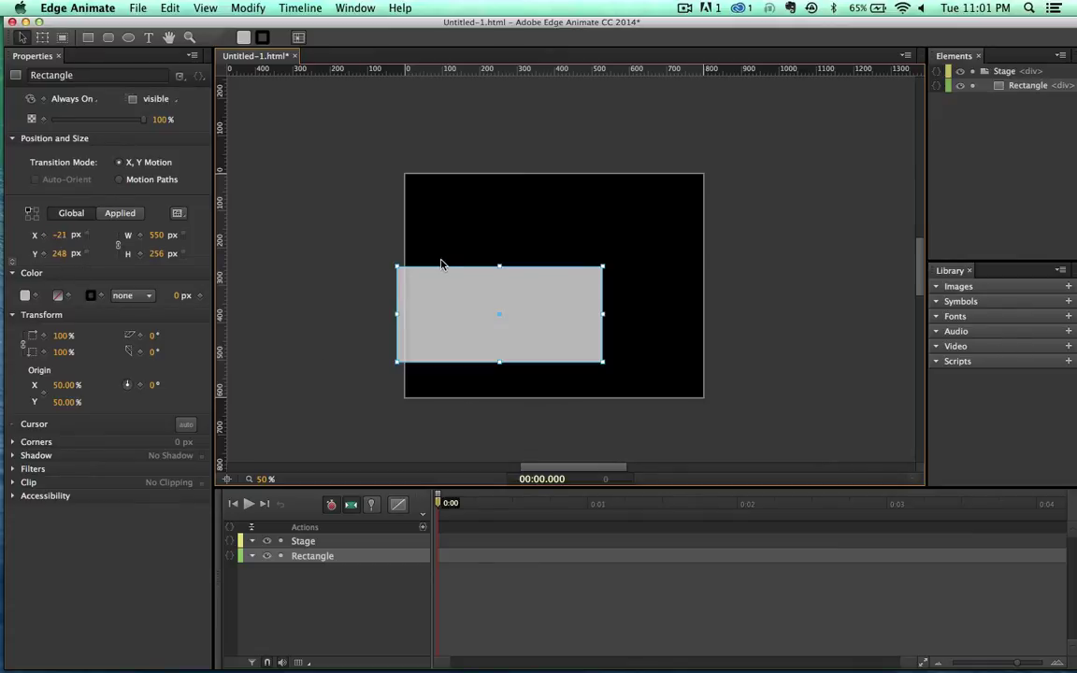
drag(469, 304, 539, 297)
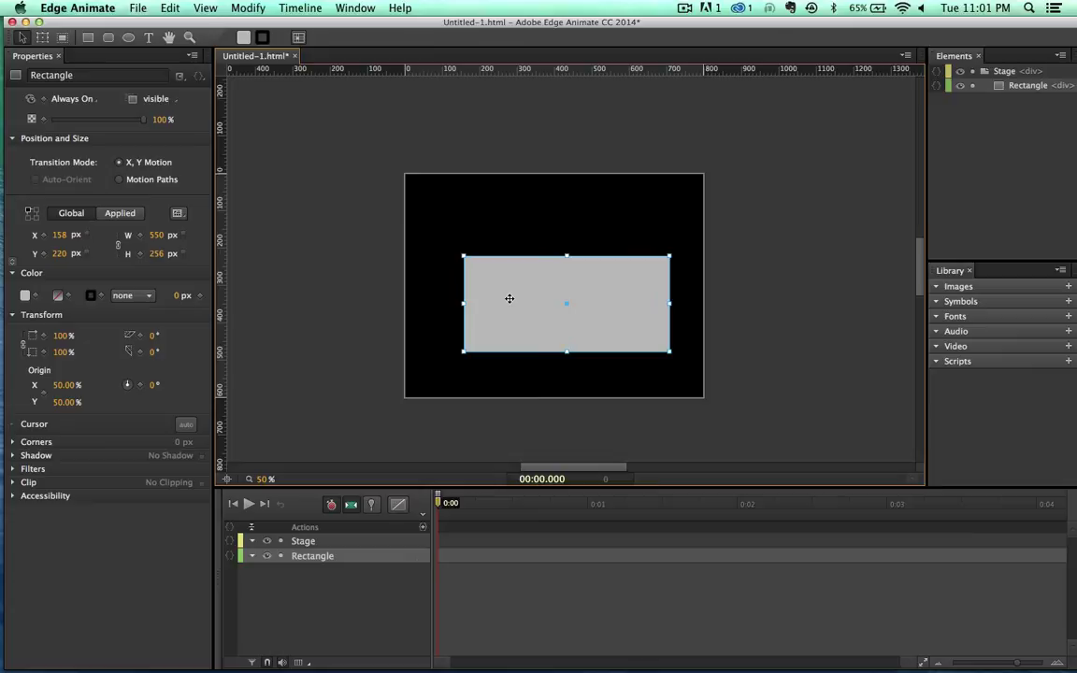
drag(521, 306, 501, 269)
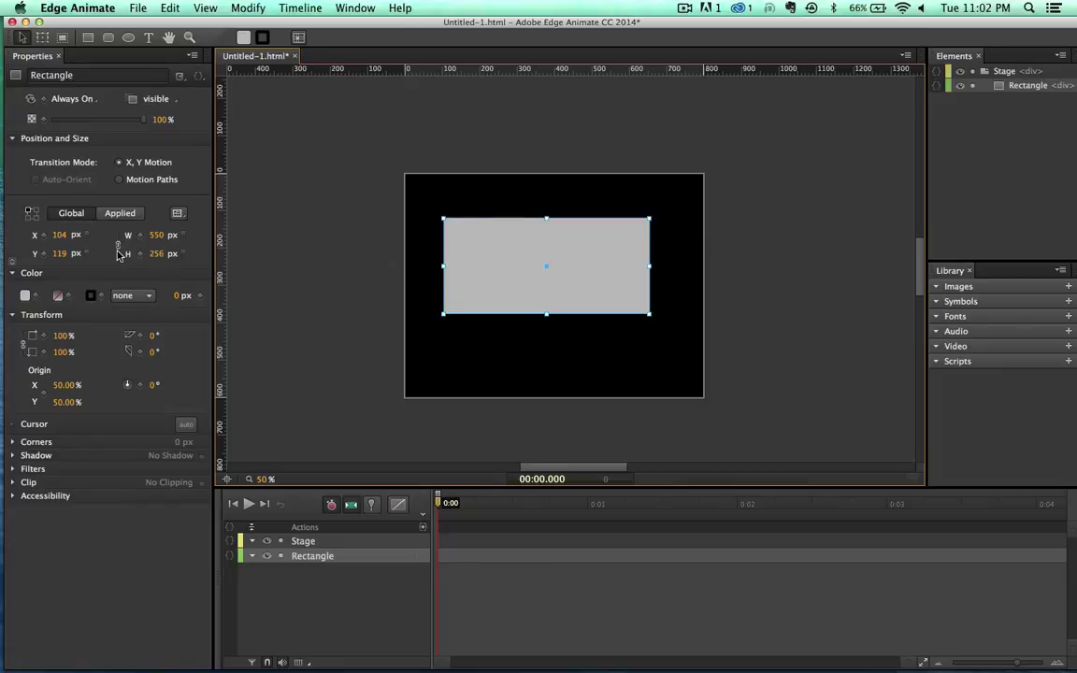
Resize the rectangle to 529 × 220 px, toggling the W/H proportion link
click(122, 248)
drag(156, 235, 189, 222)
click(120, 248)
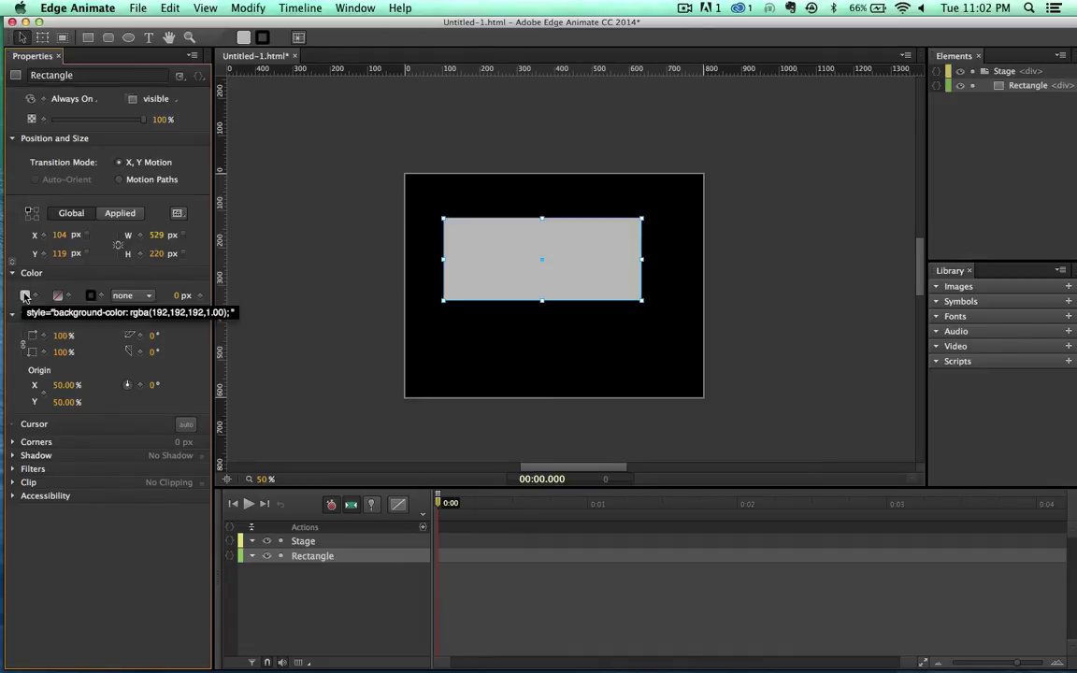
Fill the rectangle red and move it down to X 117, Y 163
click(25, 296)
drag(104, 374, 224, 313)
click(307, 271)
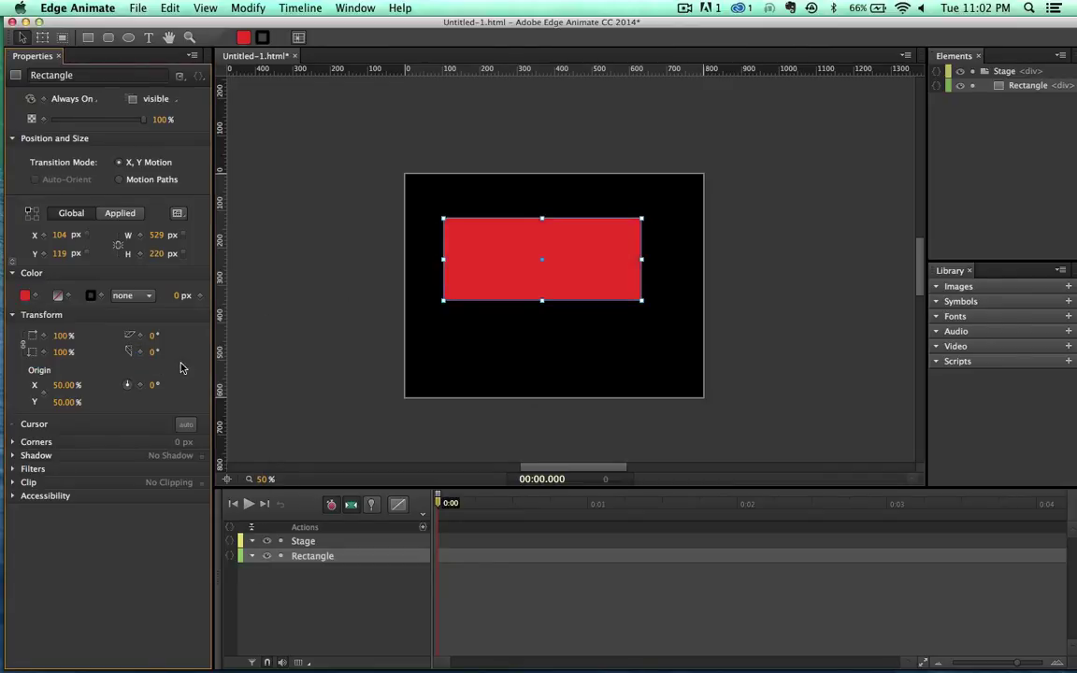
drag(482, 261, 487, 277)
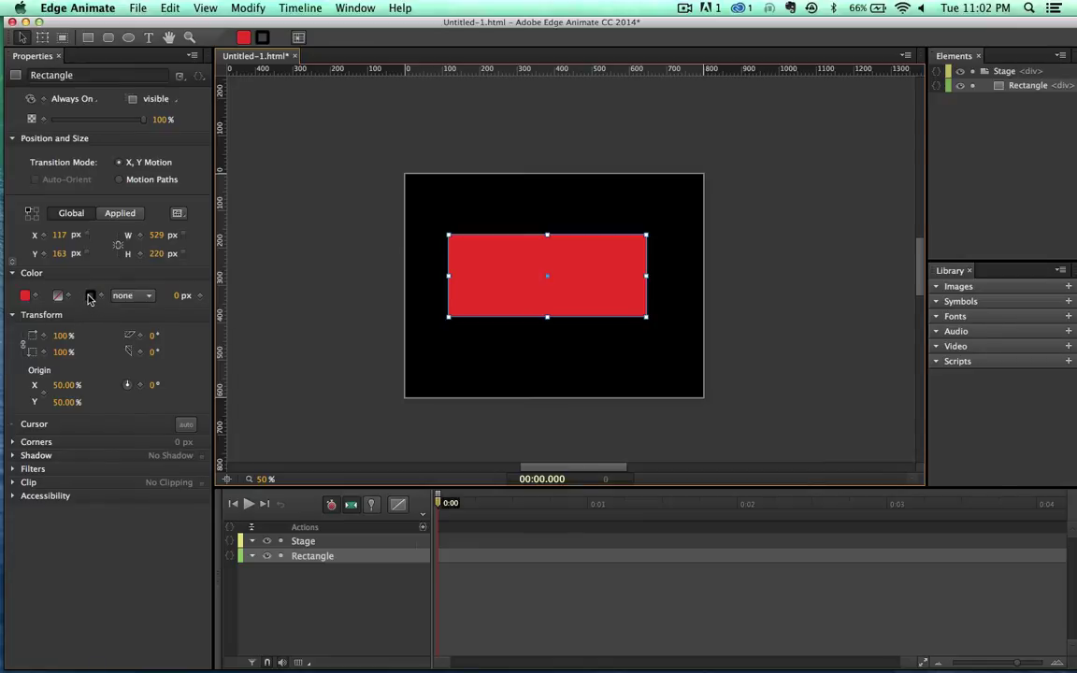
Give the rectangle a thick solid vivid-blue border and move it up-left to X 114, Y 145
click(89, 297)
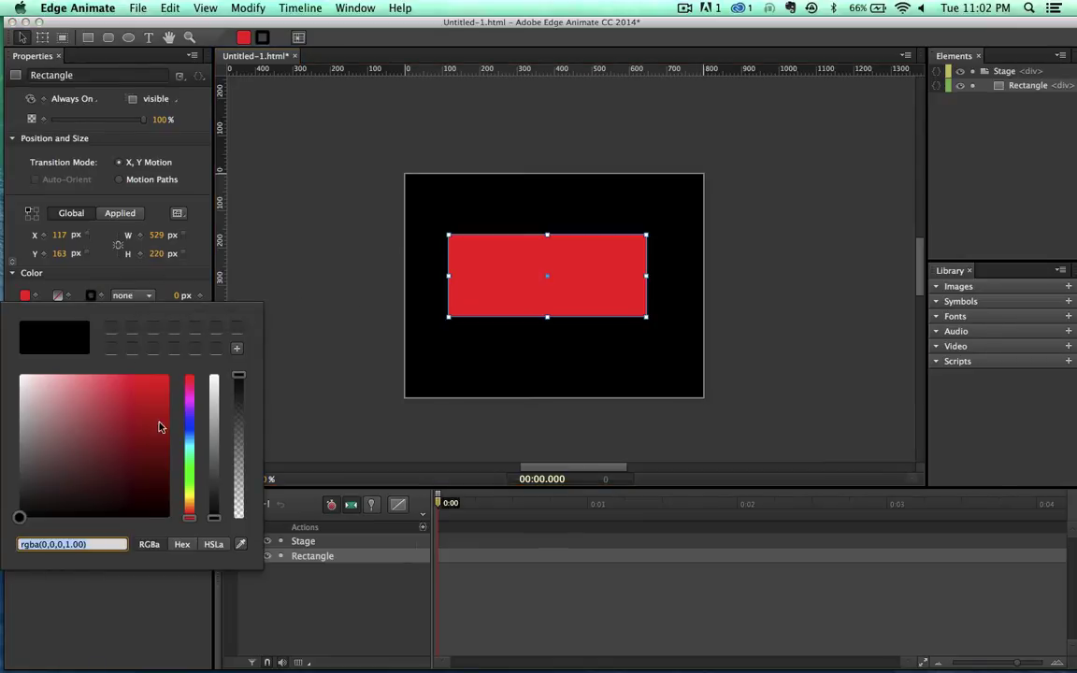
click(189, 422)
drag(113, 422, 168, 374)
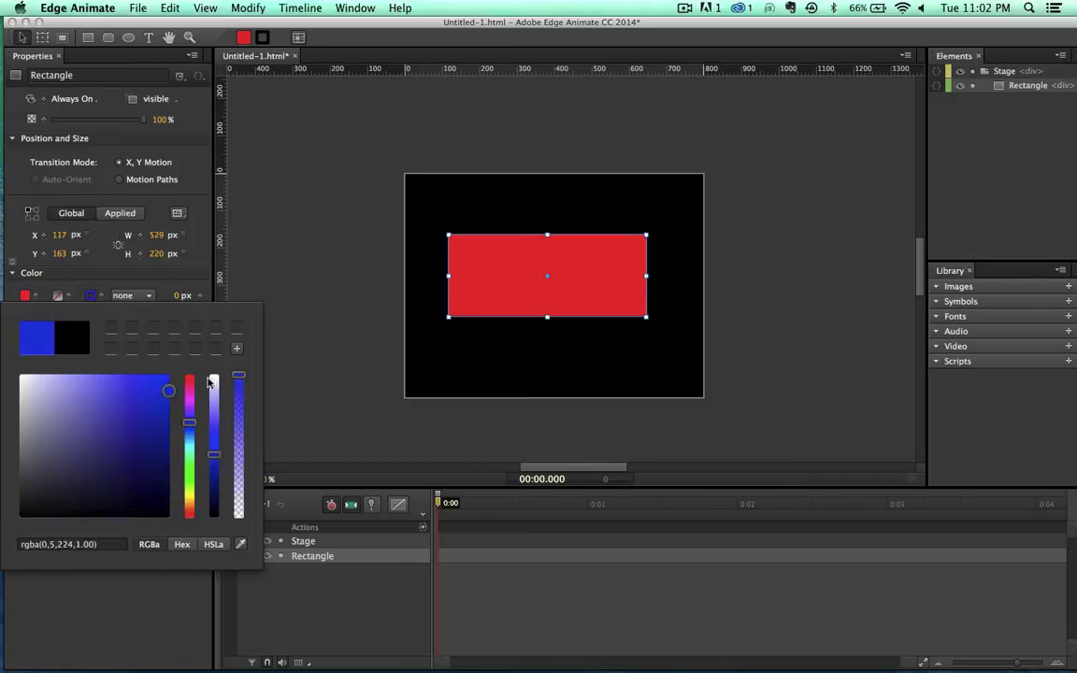
click(282, 283)
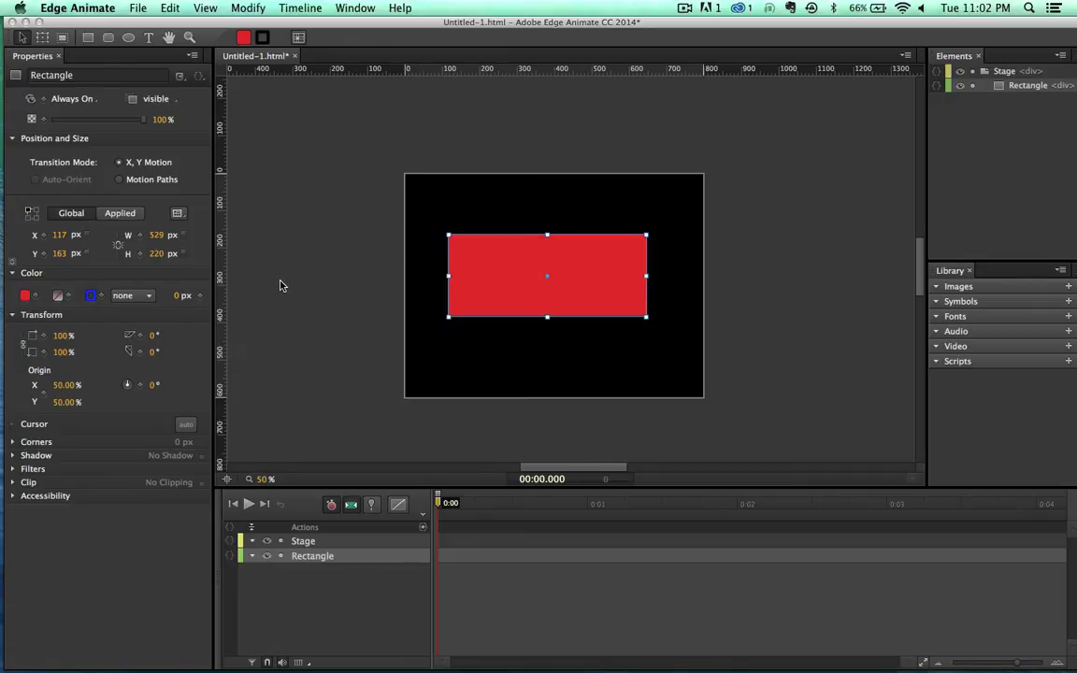
click(122, 296)
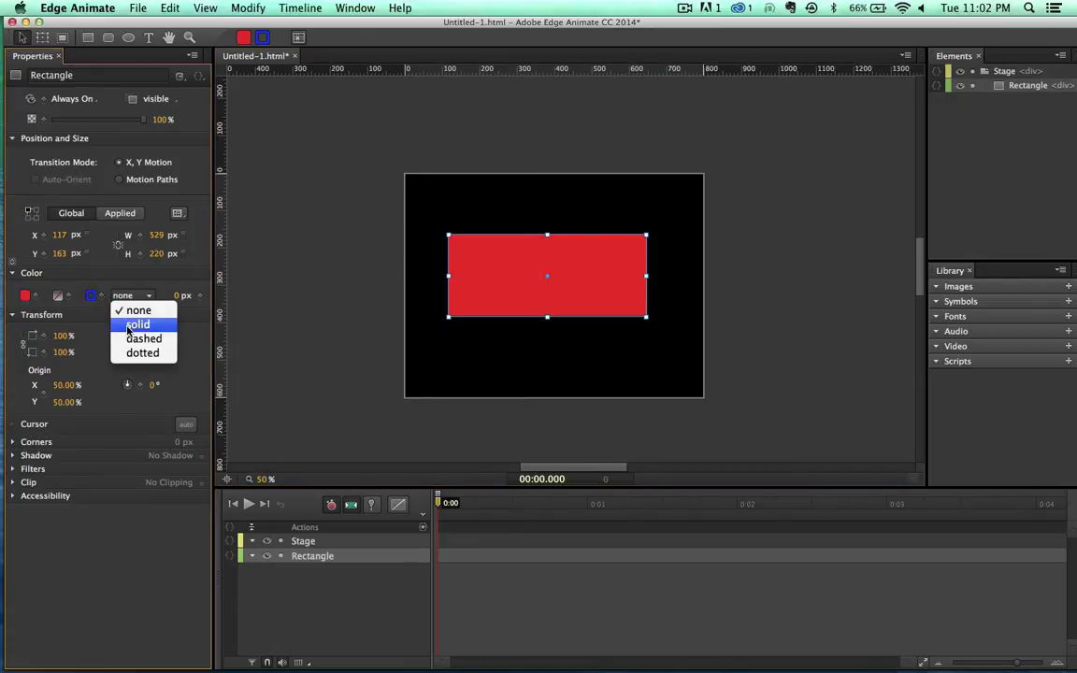
click(128, 325)
drag(177, 298, 203, 297)
mouse_move(509, 281)
mouse_down()
mouse_move(493, 269)
mouse_move(513, 285)
mouse_up()
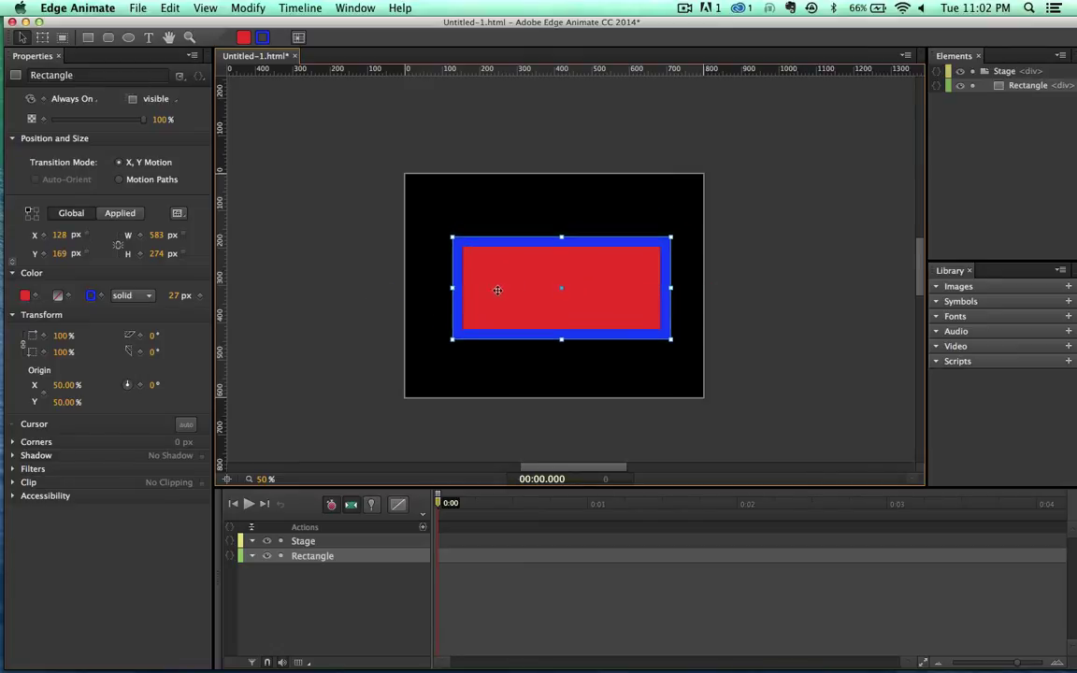
drag(445, 260, 440, 249)
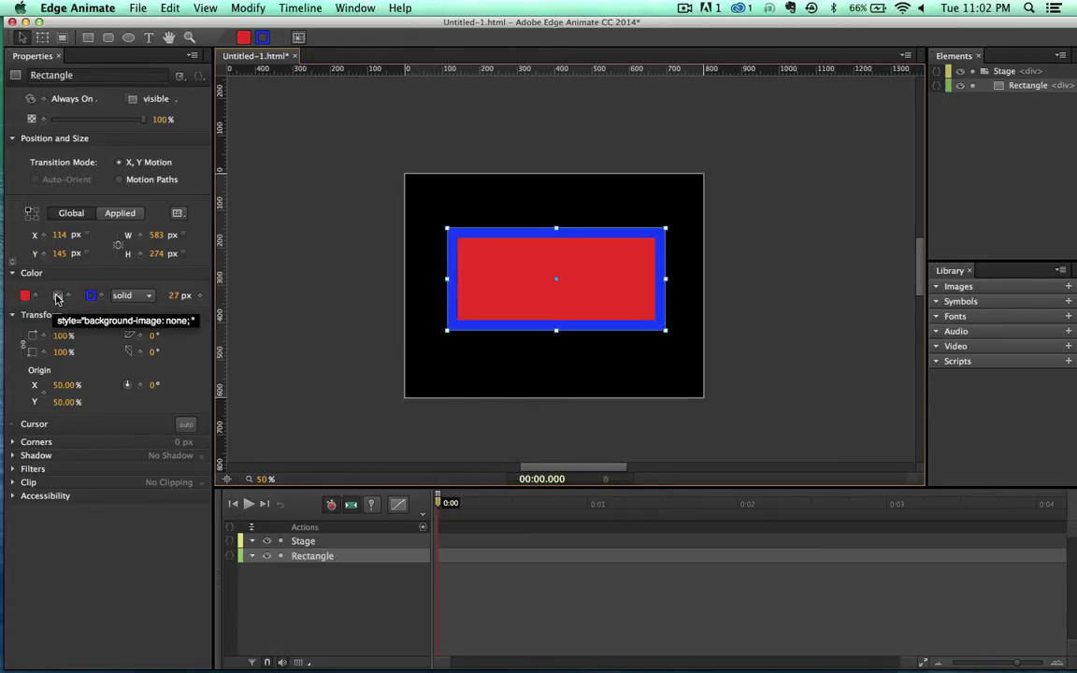
Fill the rectangle with a linear gradient from bright cyan at top to vivid purple at bottom
click(58, 296)
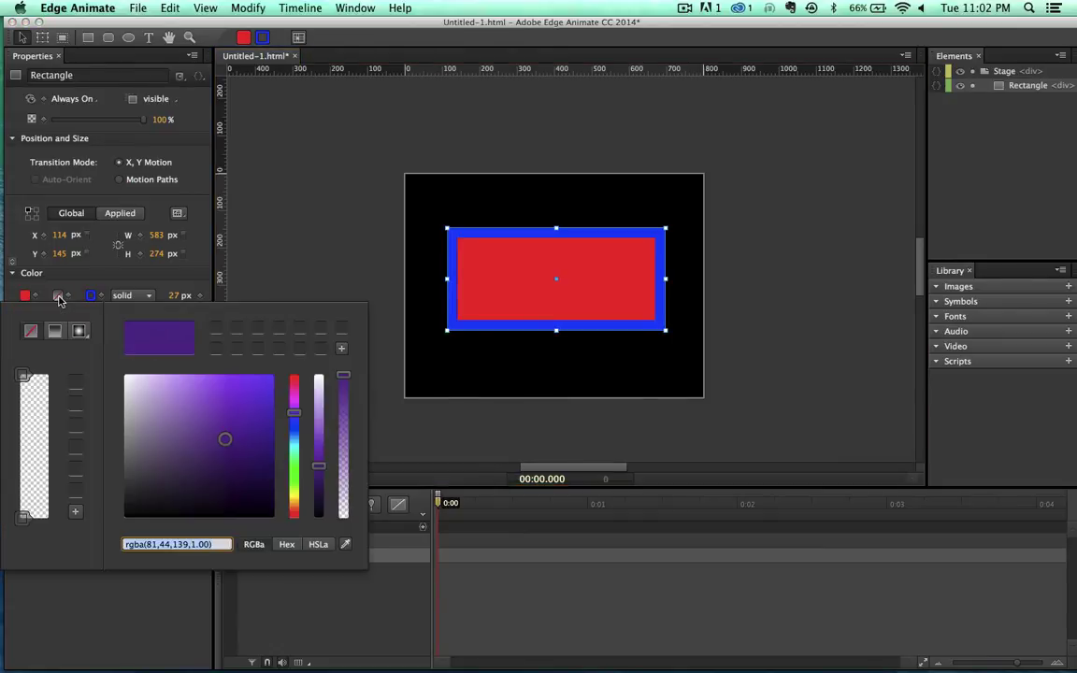
click(23, 376)
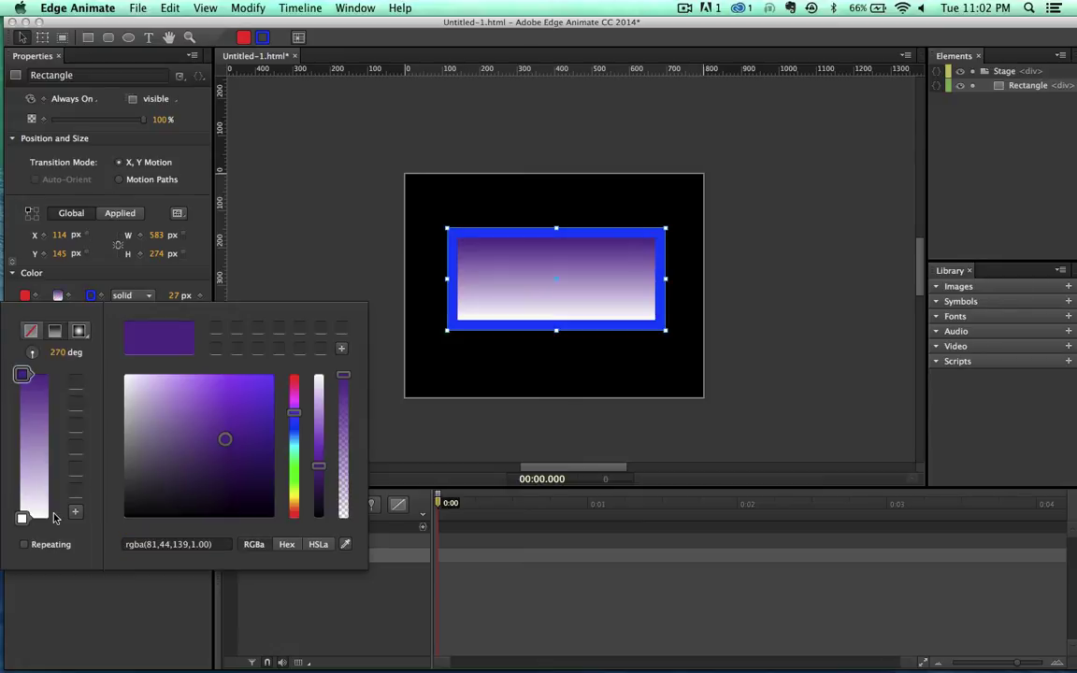
click(293, 440)
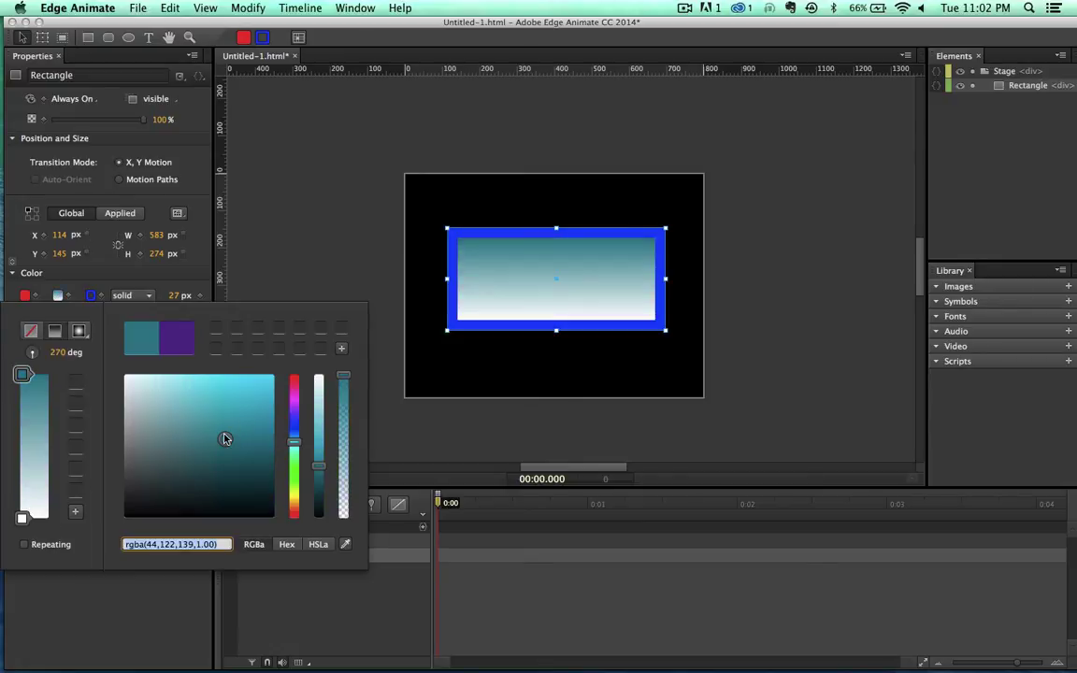
drag(224, 438, 263, 329)
click(25, 518)
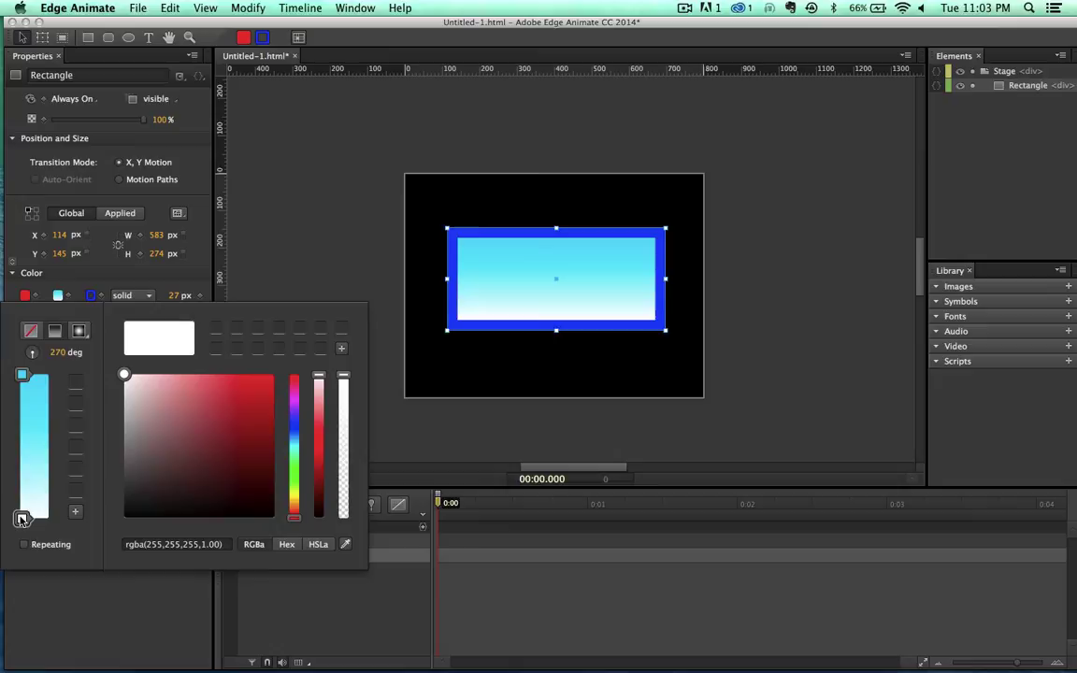
click(293, 404)
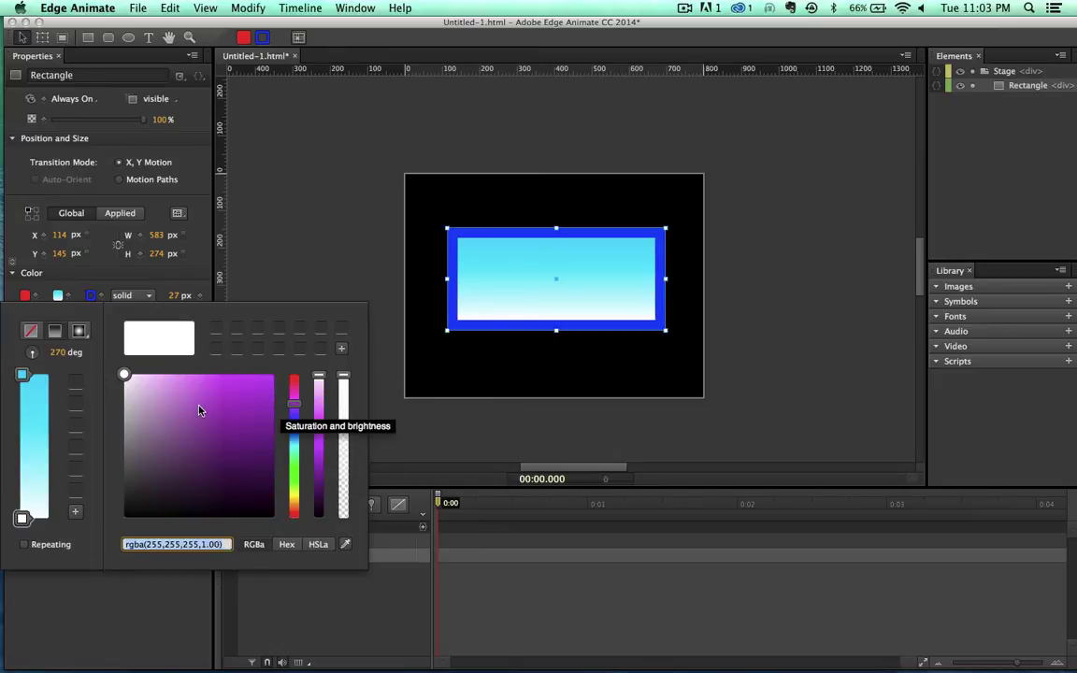
drag(199, 409, 272, 374)
click(305, 248)
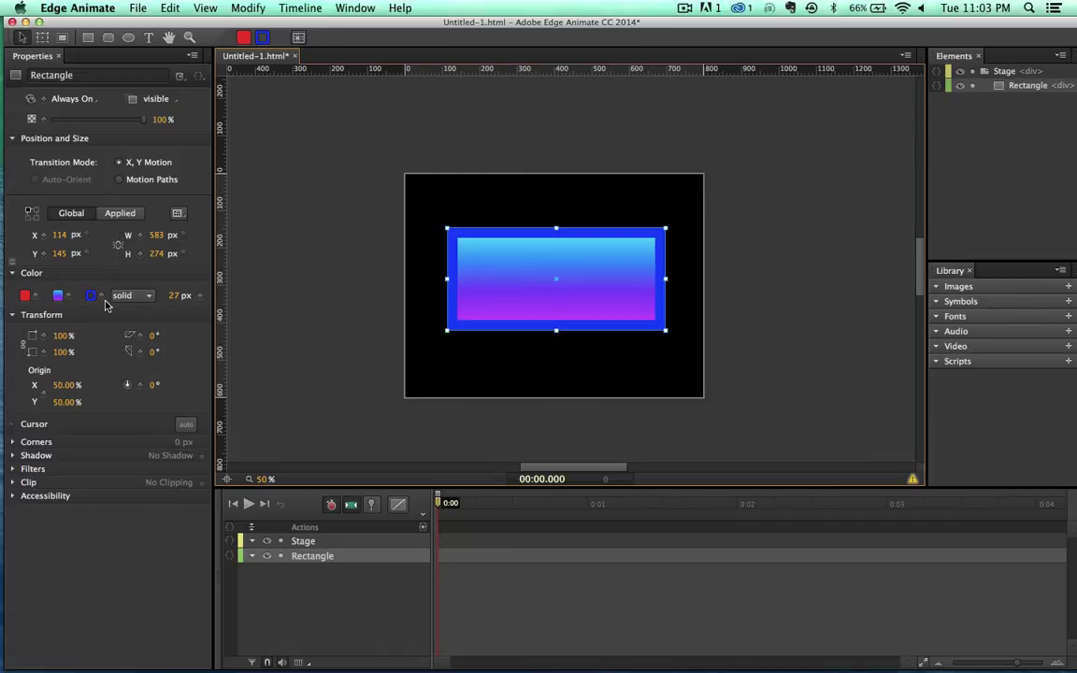
Thin the blue border to 11 px and move the rectangle to X 124, Y 161
mouse_move(178, 295)
mouse_down()
mouse_move(139, 298)
mouse_move(168, 299)
mouse_up()
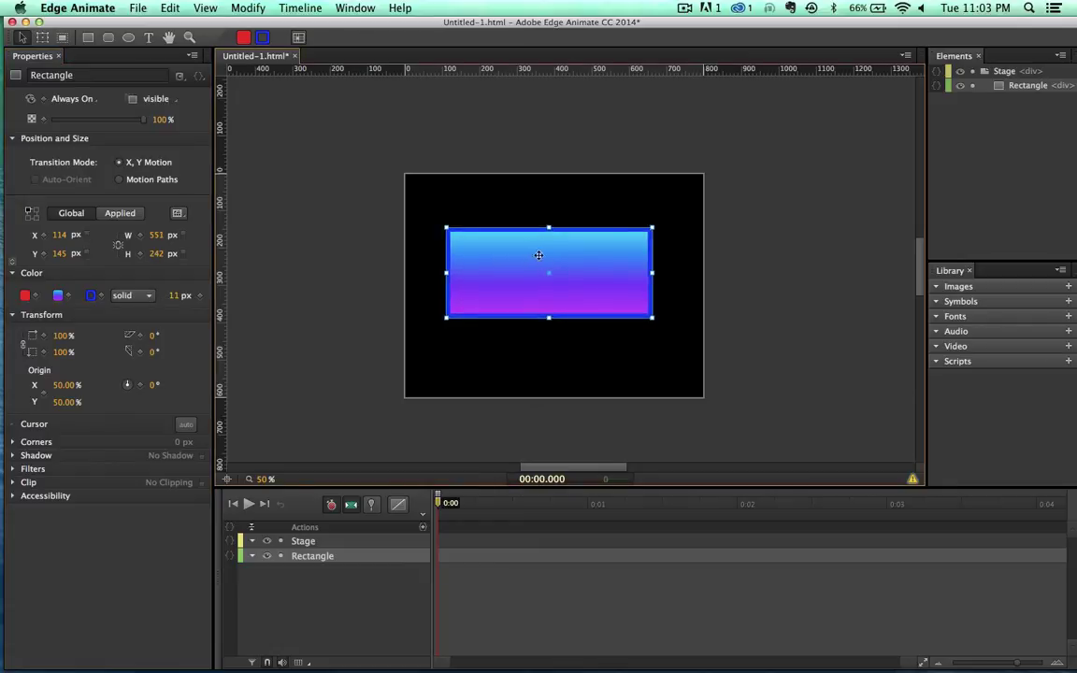
mouse_move(523, 272)
mouse_down()
mouse_move(540, 280)
mouse_move(527, 280)
mouse_up()
click(357, 280)
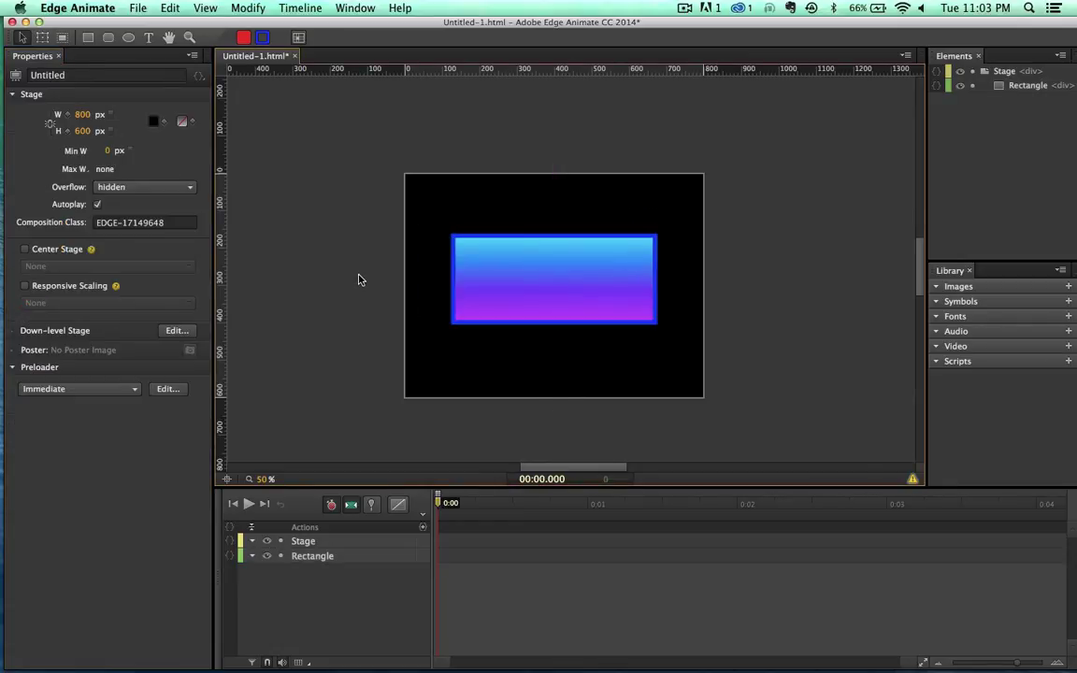
click(520, 314)
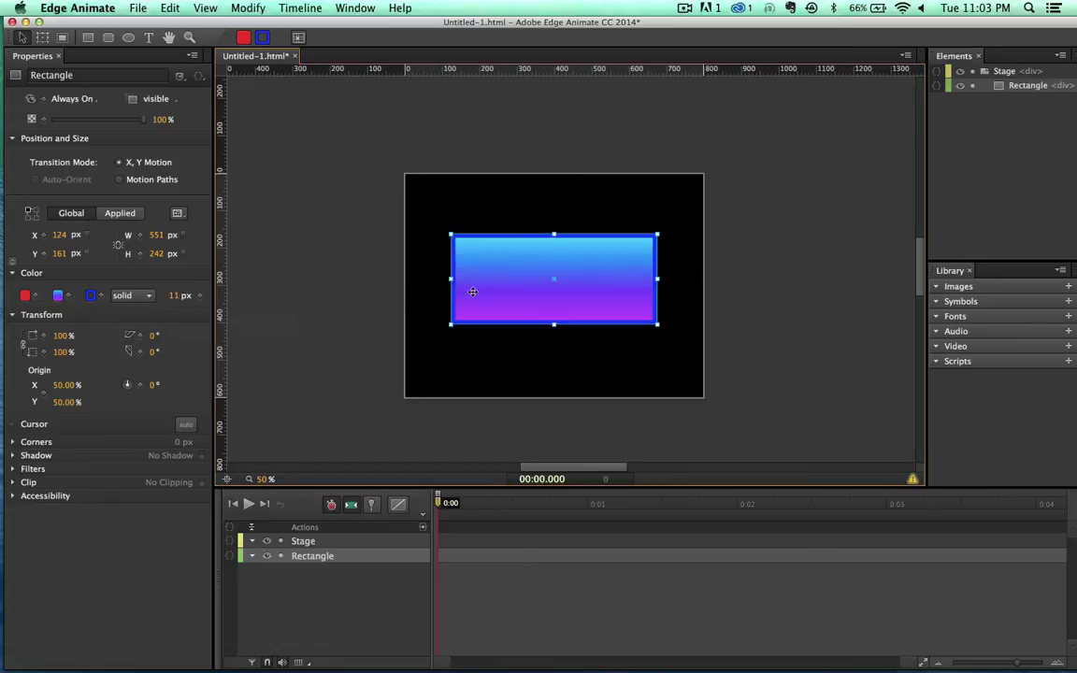
Scrub the rectangle's Transform scale up to 120%, then down to about 64%
drag(472, 291, 472, 292)
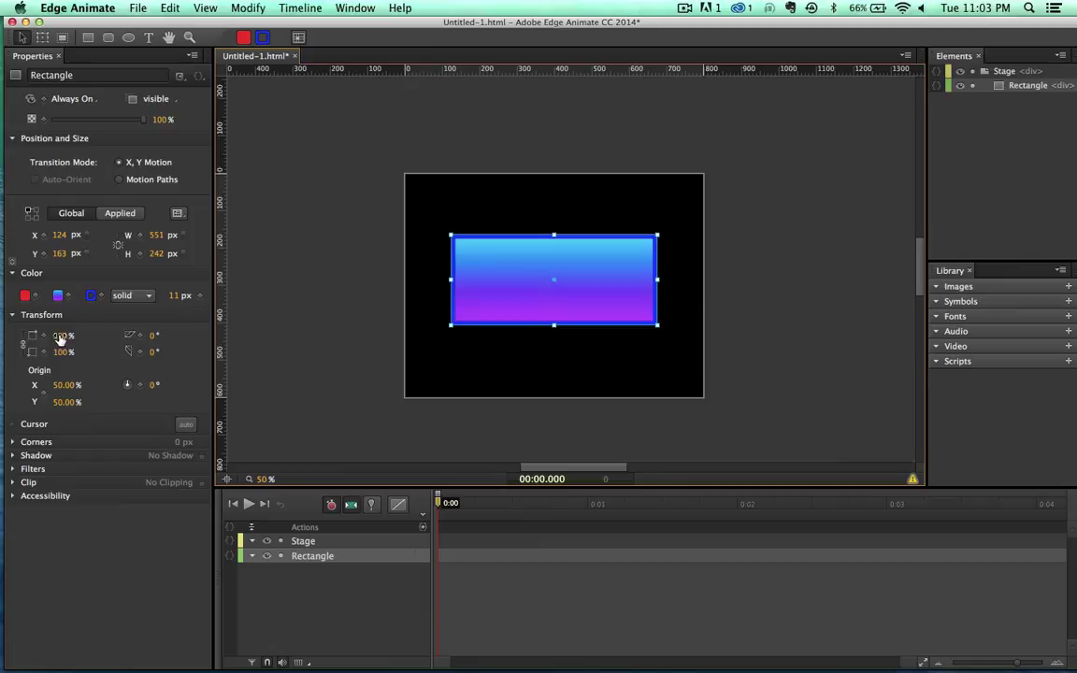
drag(60, 339, 143, 303)
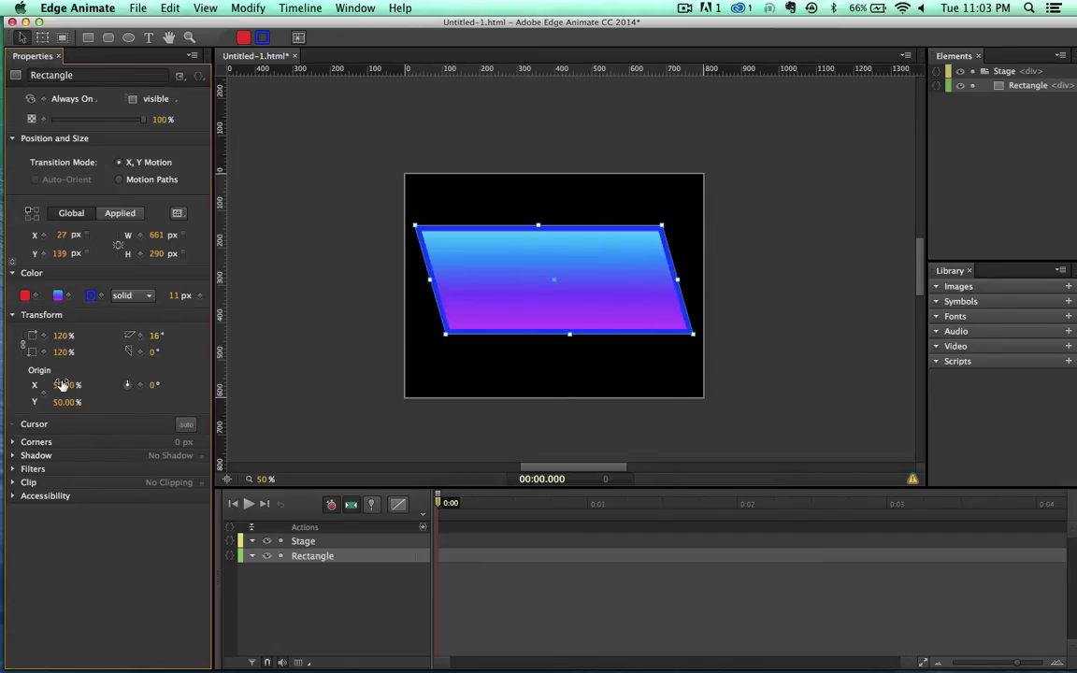
drag(59, 335, 9, 302)
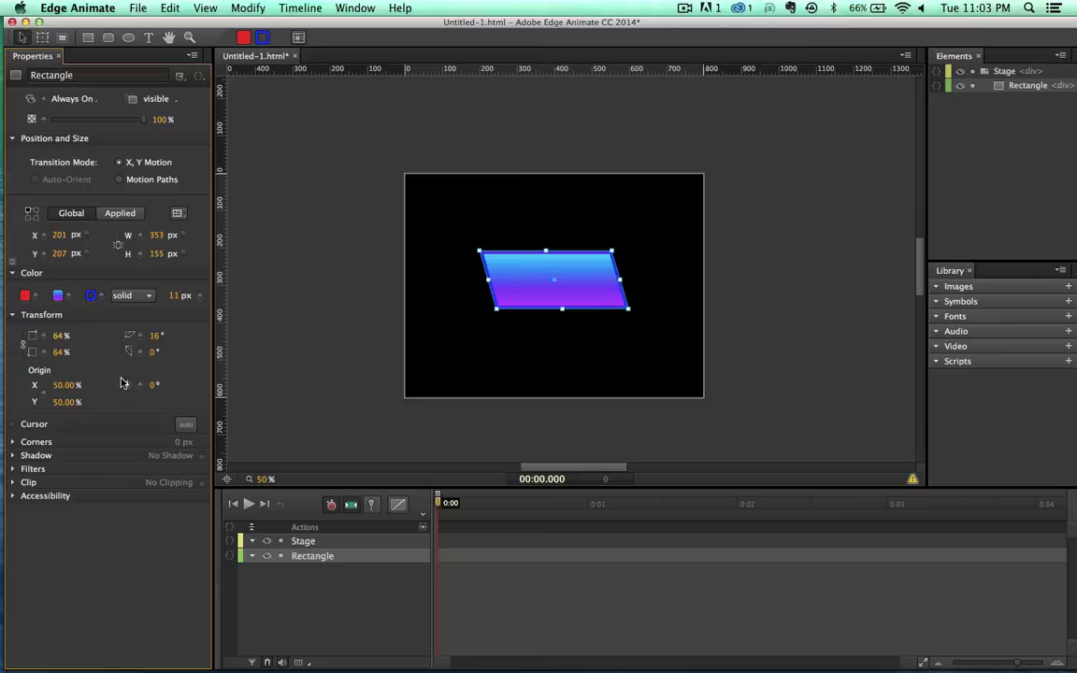
Experiment with rotation around a right-edge origin, then undo back to the unskewed 120% rectangle
mouse_move(154, 388)
mouse_down()
mouse_move(116, 385)
mouse_move(155, 383)
mouse_up()
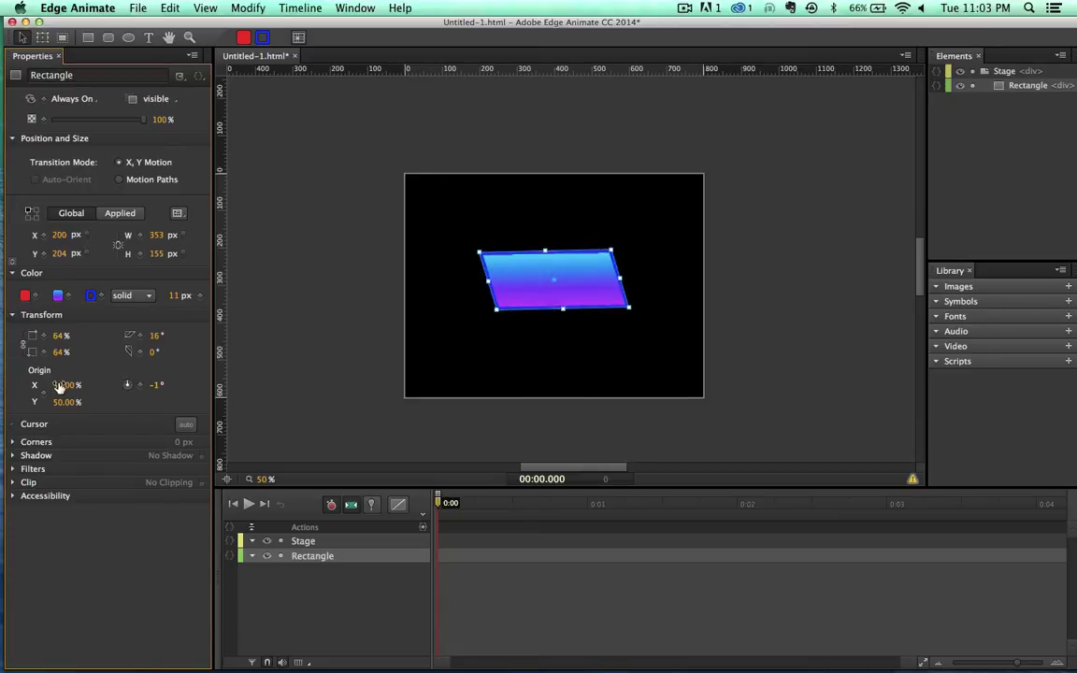
drag(58, 385, 103, 387)
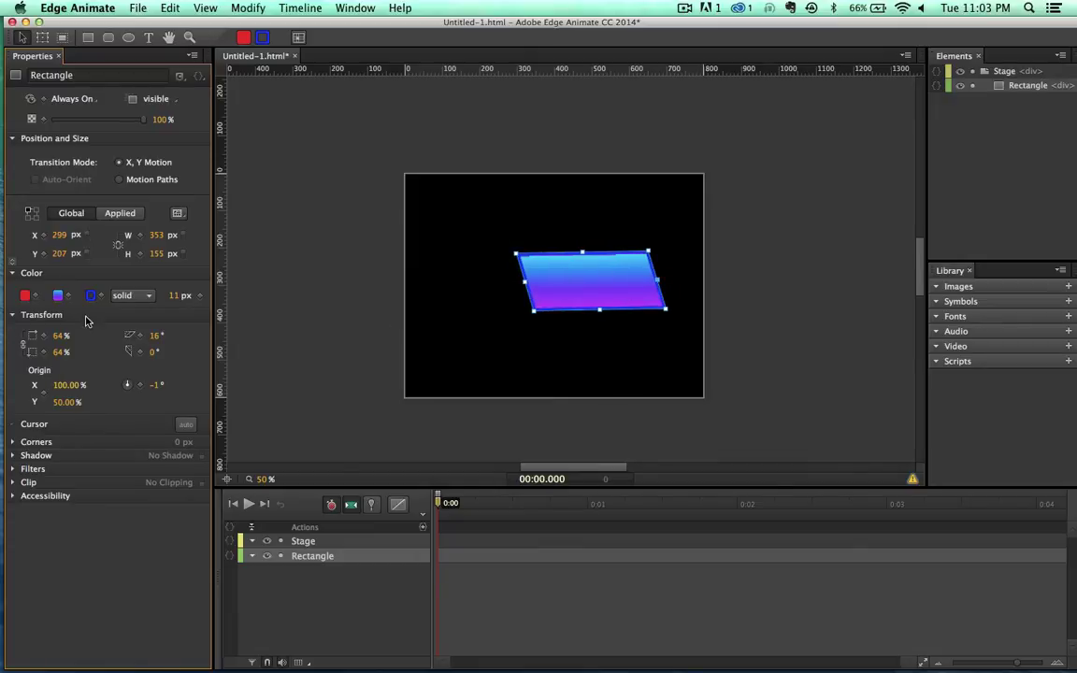
drag(131, 387, 430, 334)
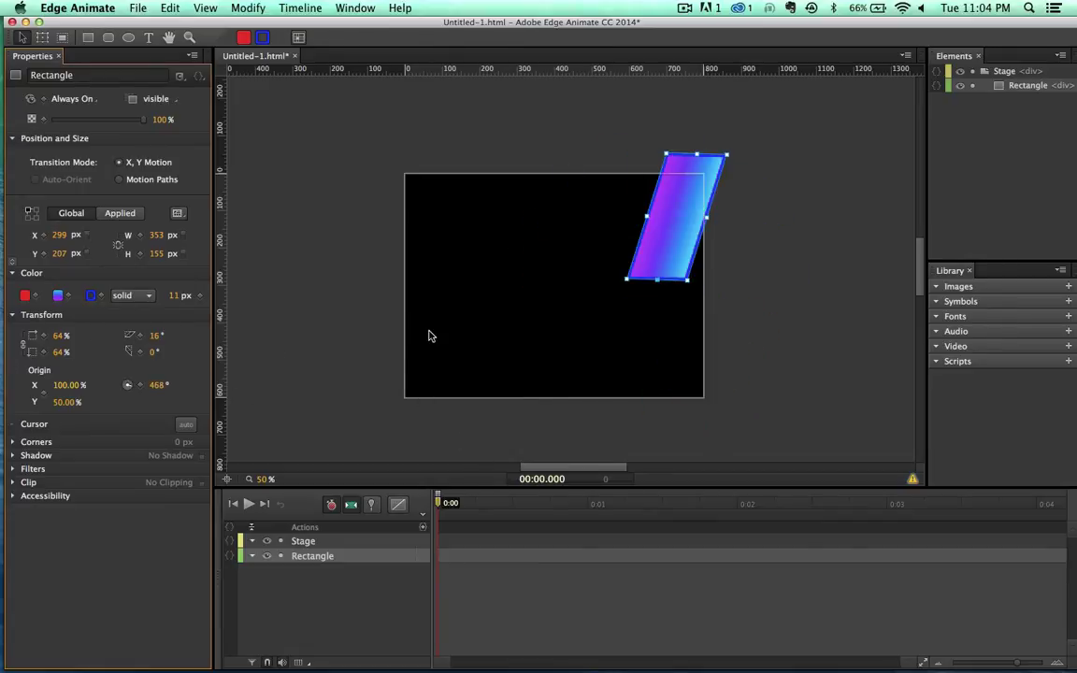
key(ctrl+z)
key(ctrl+z)
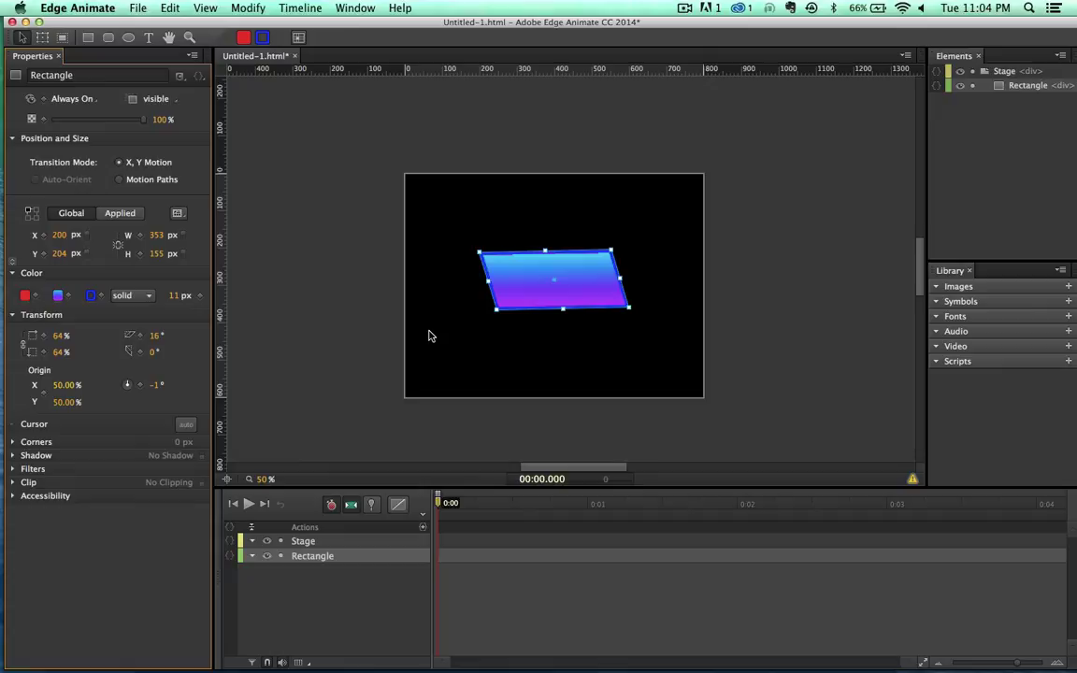
key(ctrl+z)
key(ctrl+z)
key(ctrl+z)
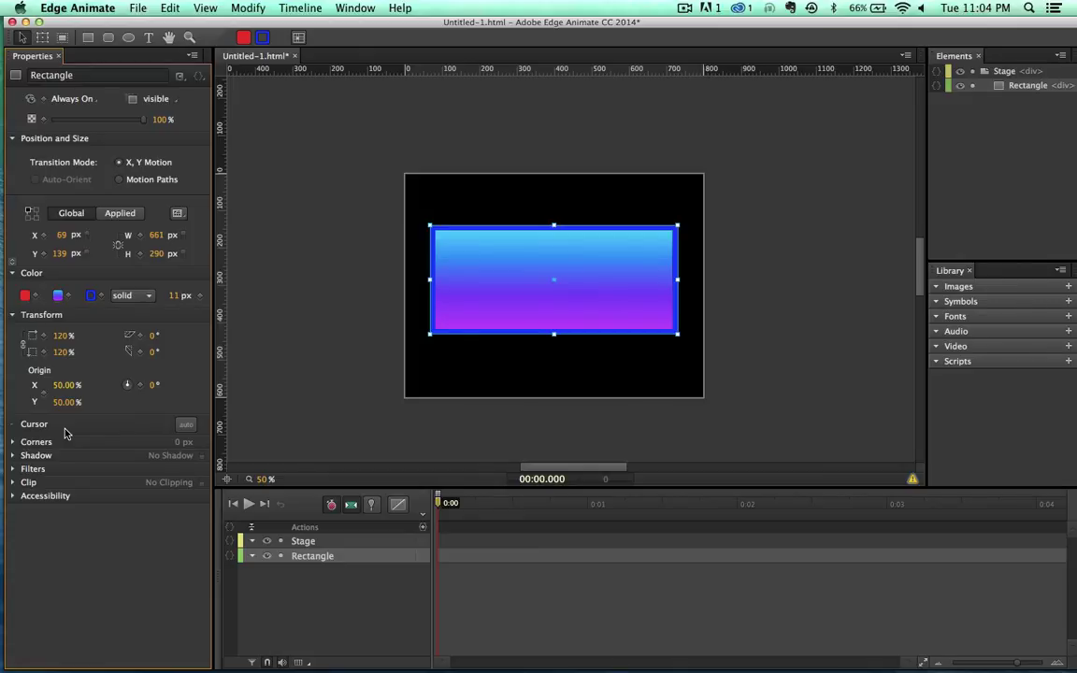
Round the rectangle's corners, squaring top-left and bottom-right to form a leaf shape
click(12, 442)
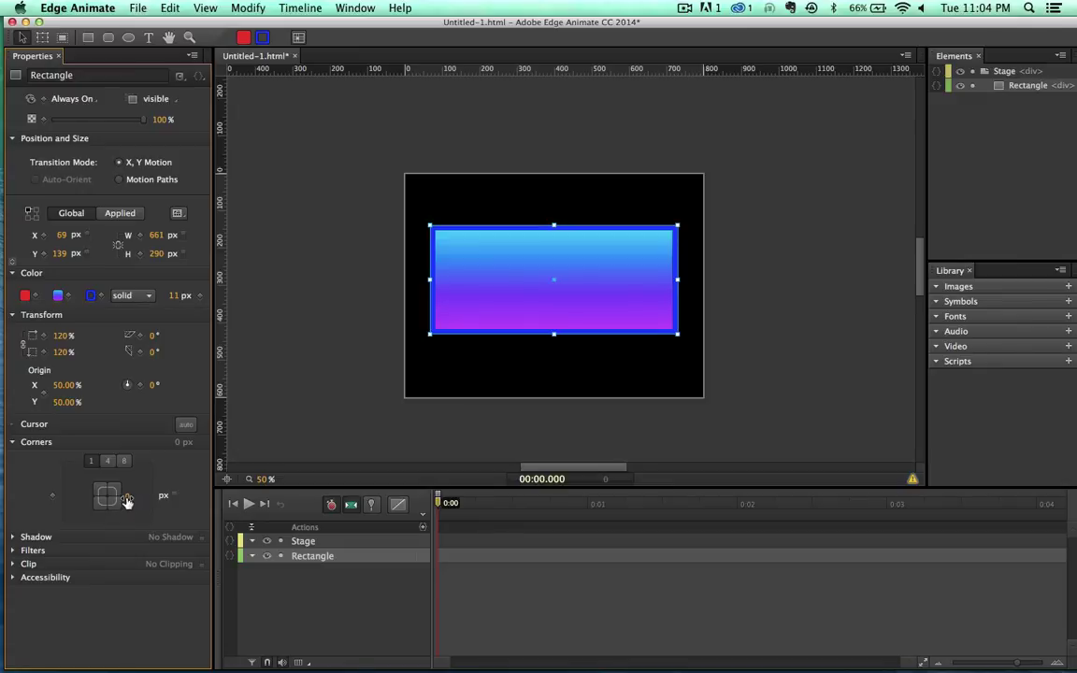
drag(145, 500, 210, 500)
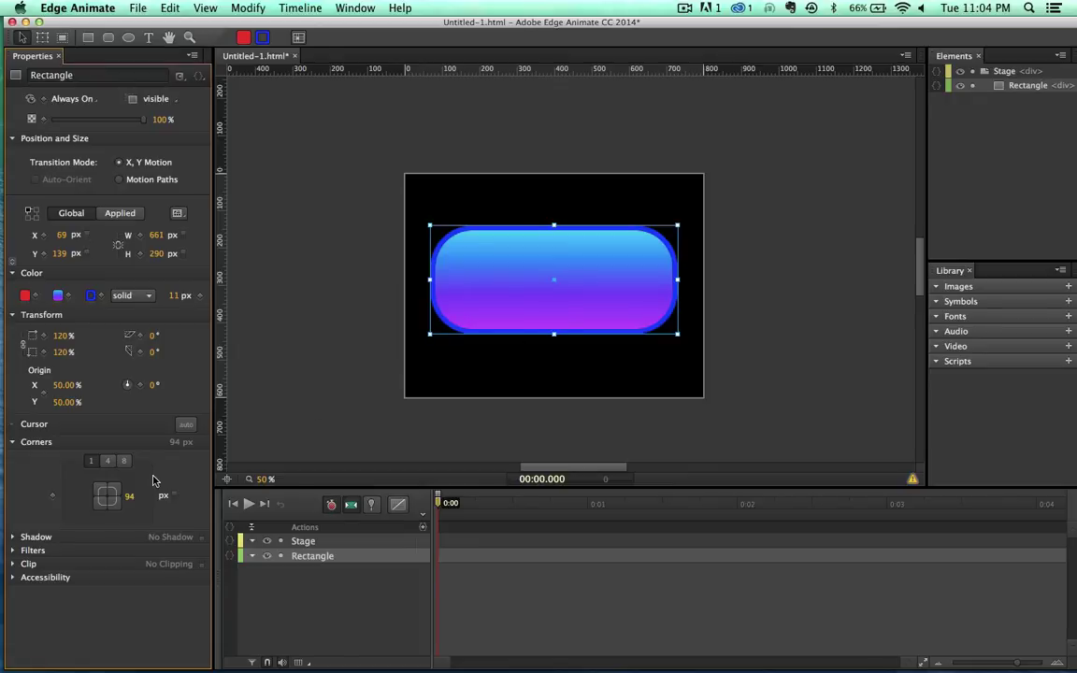
click(97, 493)
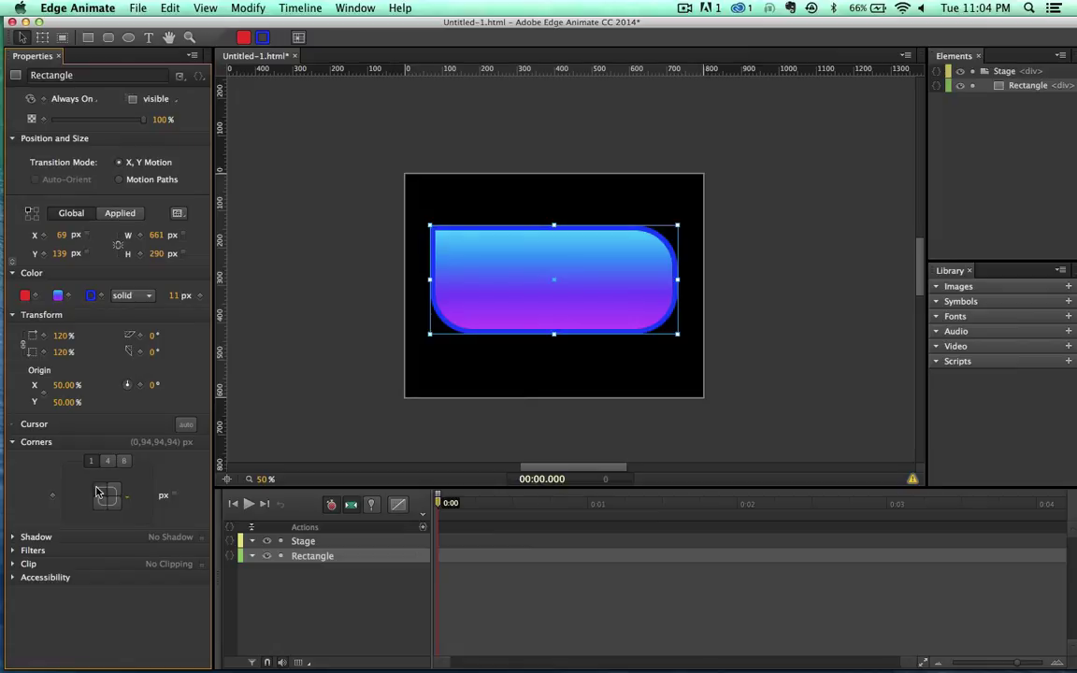
click(117, 505)
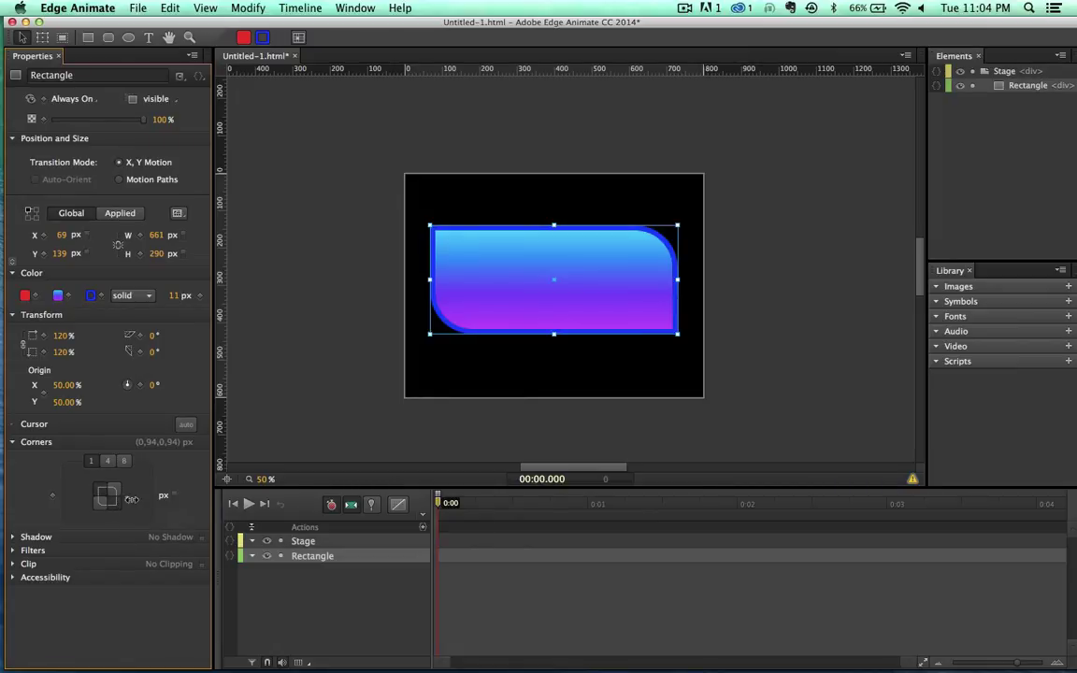
drag(132, 495, 210, 493)
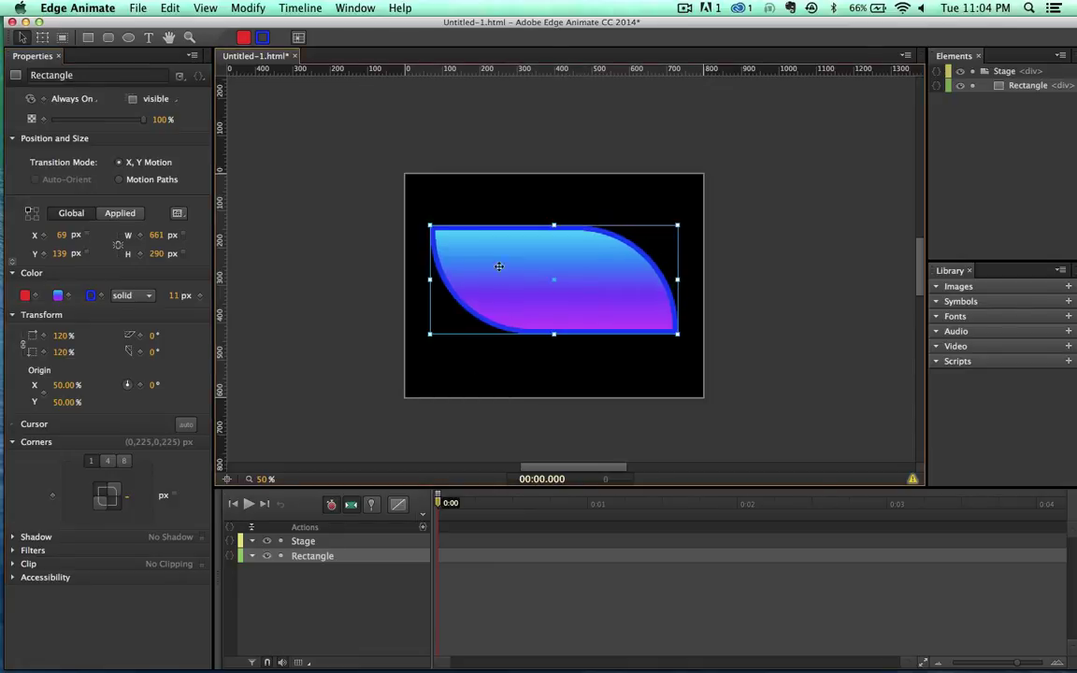
mouse_move(497, 265)
mouse_down()
mouse_move(512, 268)
mouse_move(505, 277)
mouse_up()
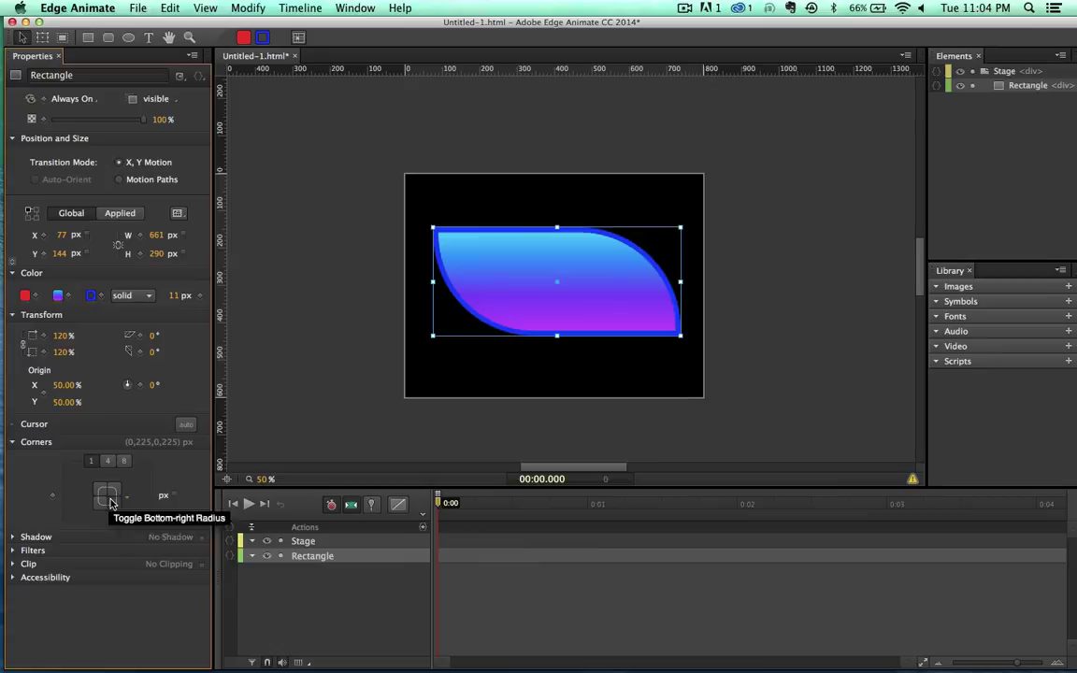
Set the corner radius to 0 px so all corners are square
click(129, 496)
text(0)
key(Return)
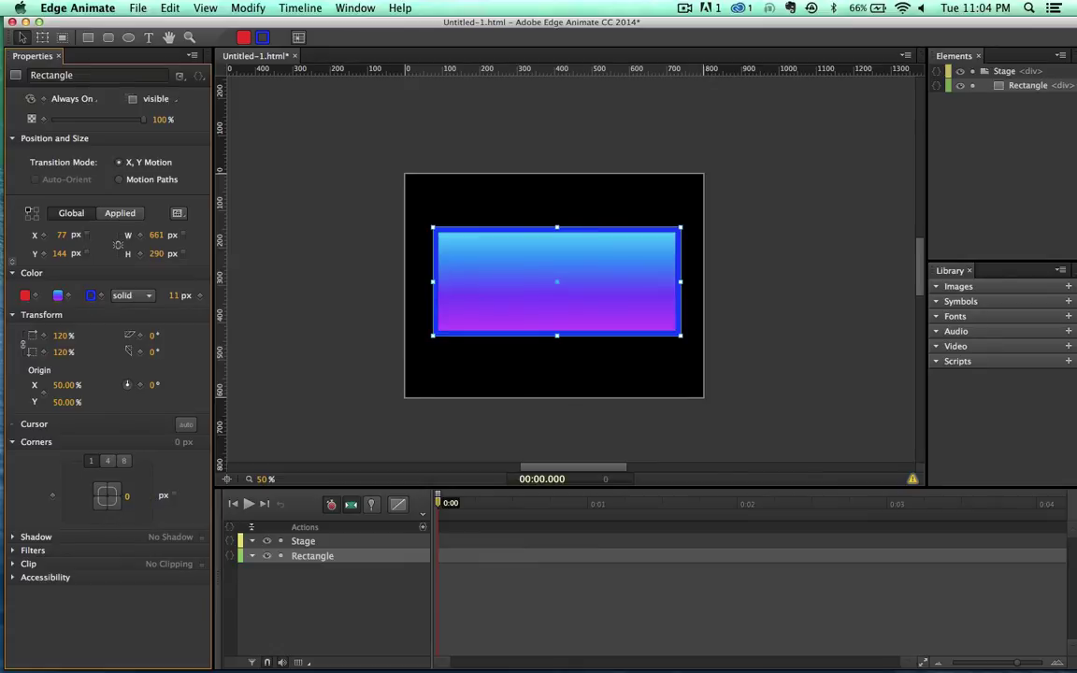
Try separate corner radii on the rectangle, such as 3 px top-left and 236 px bottom-left, and shift it left
click(108, 461)
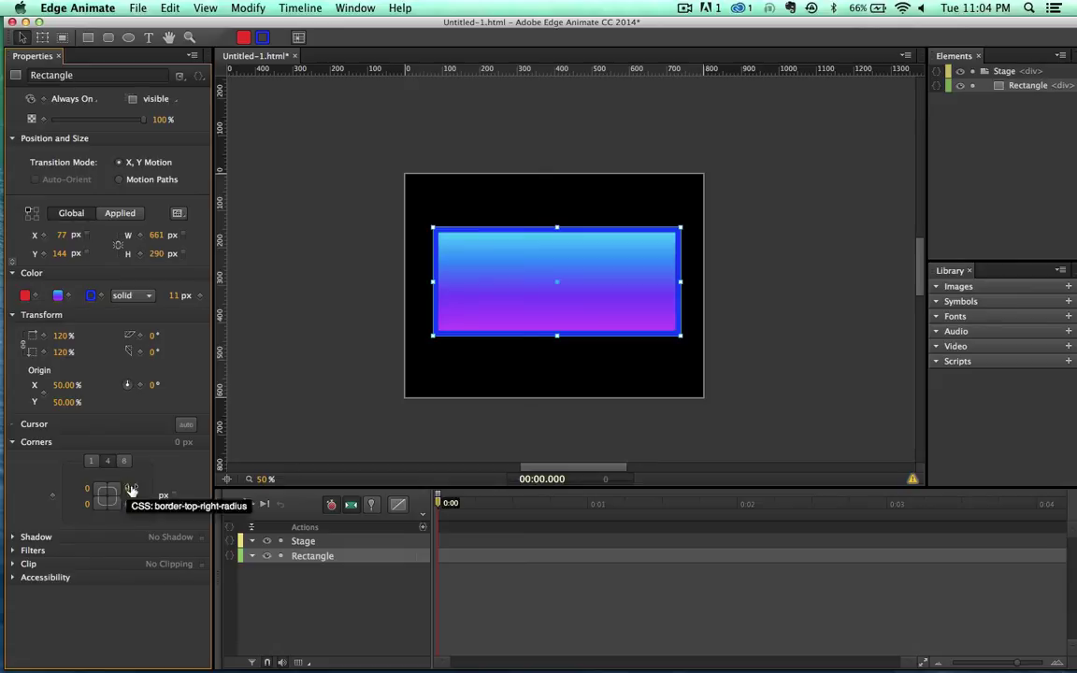
drag(122, 490, 104, 498)
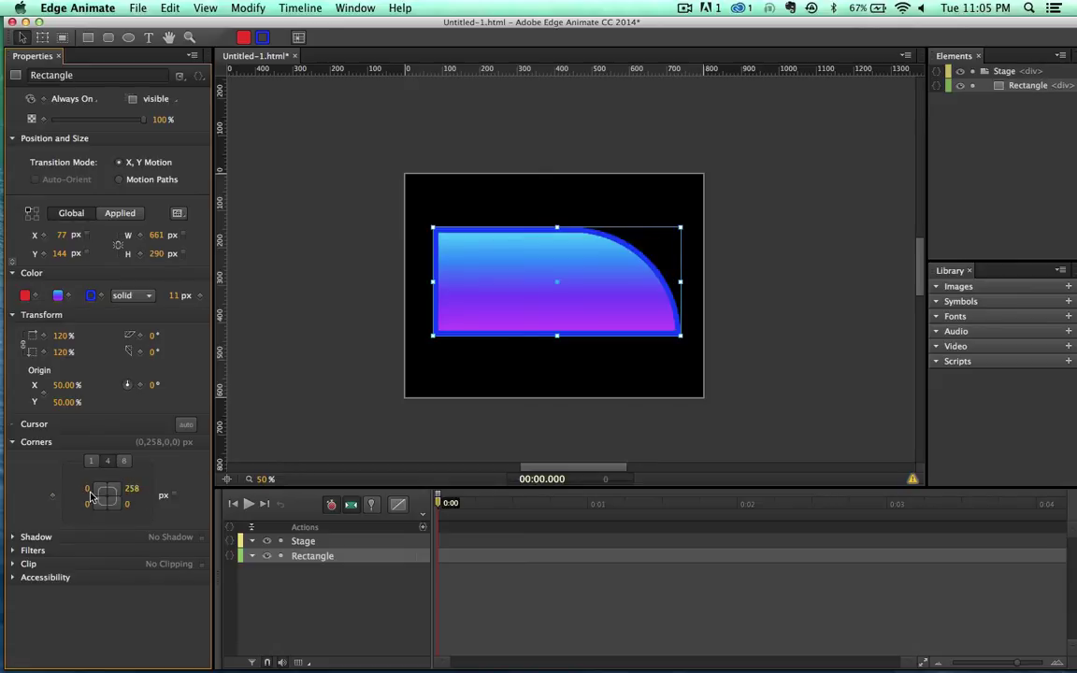
drag(87, 488, 140, 513)
drag(28, 502, 171, 506)
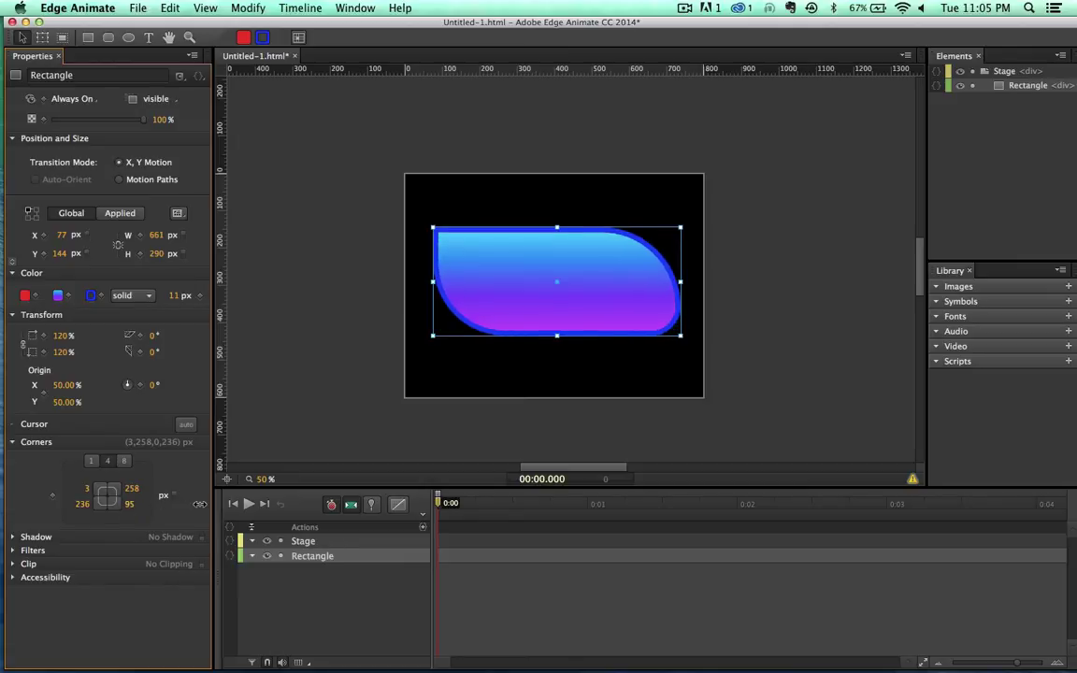
drag(479, 247, 499, 275)
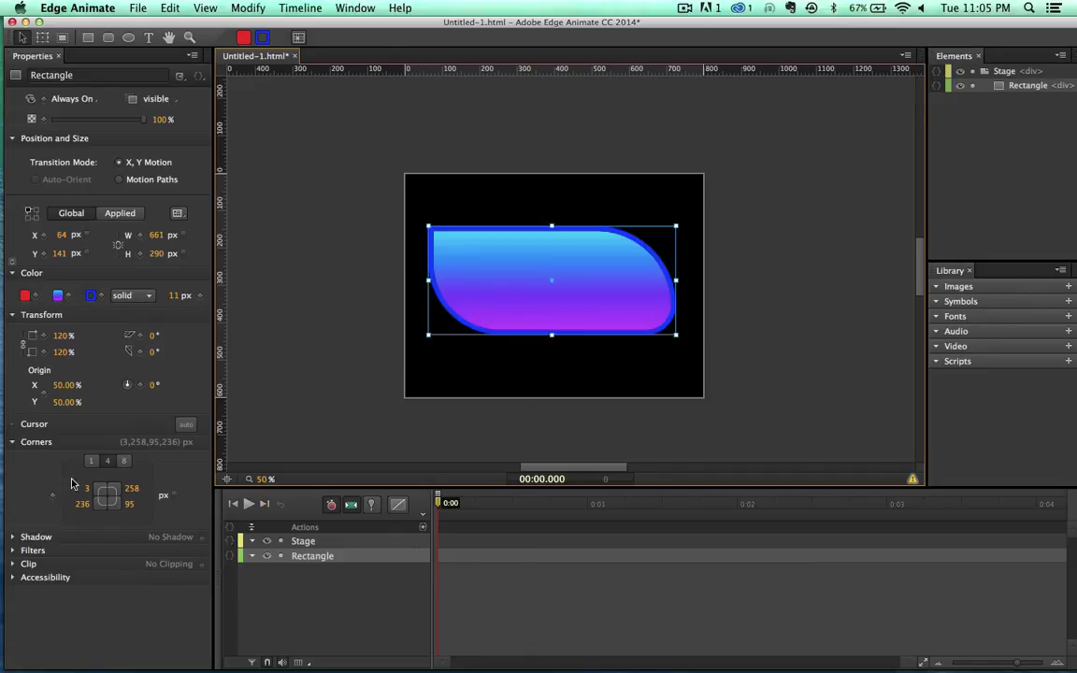
scroll(319, 359, down, 1)
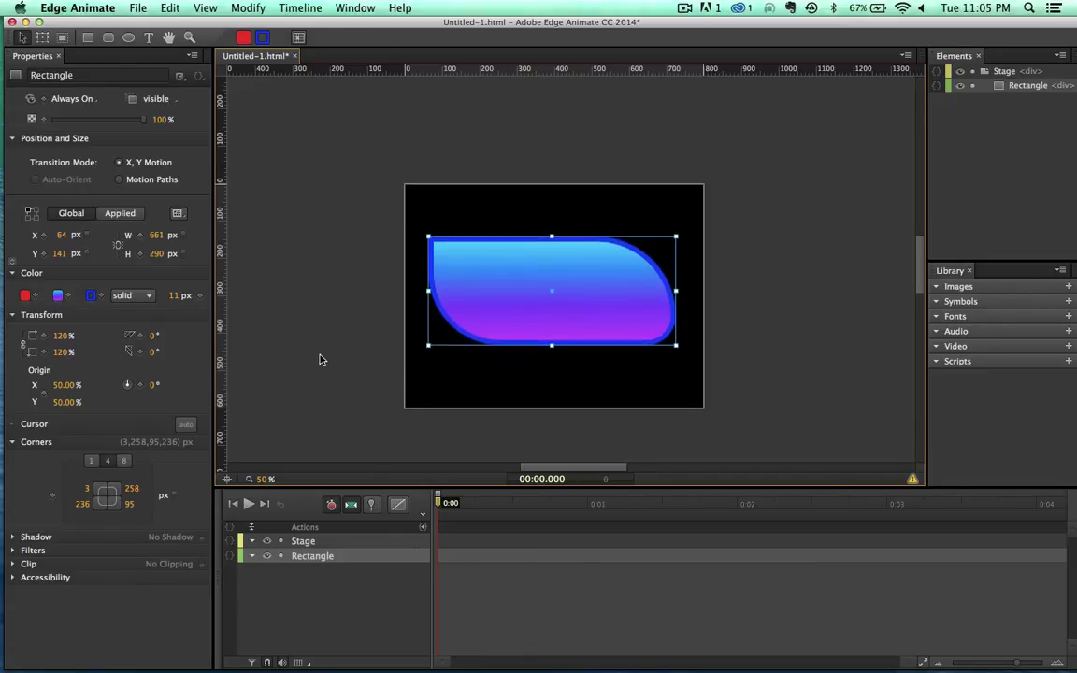
Give all four corners one 0 px radius and move the rectangle to X 81, Y 150
click(170, 497)
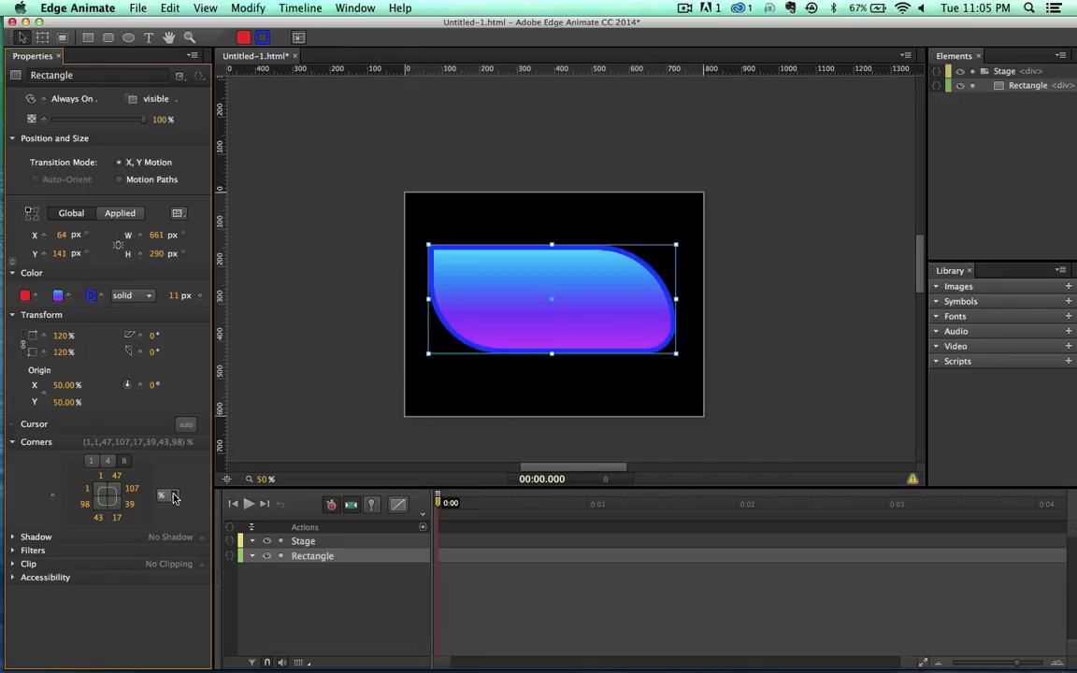
click(174, 497)
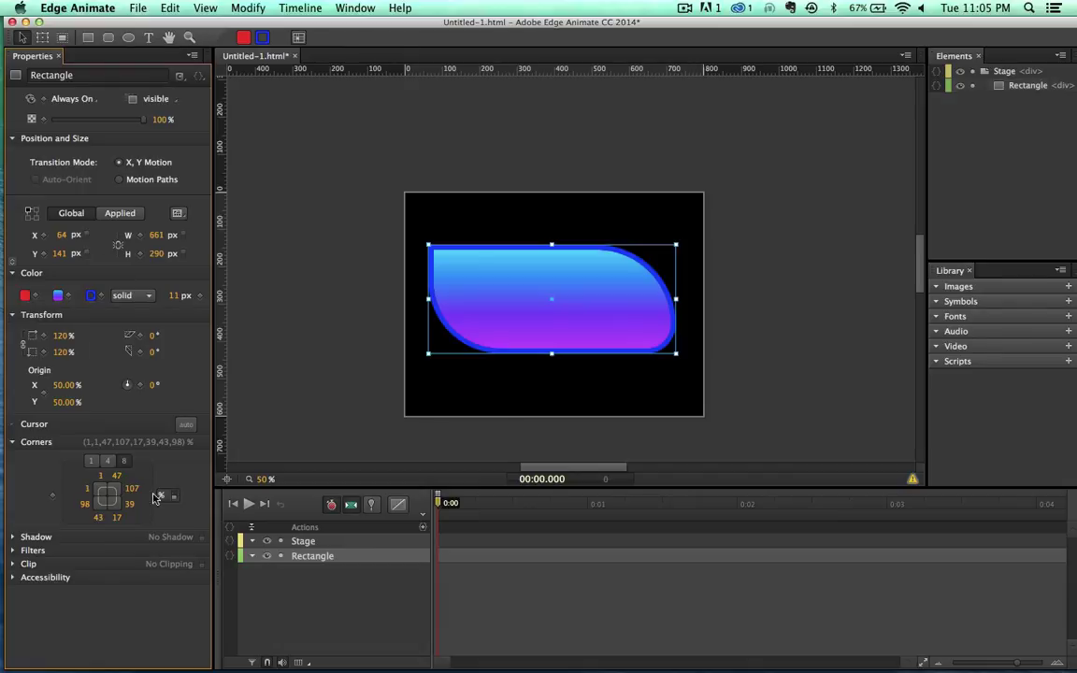
click(92, 461)
click(128, 499)
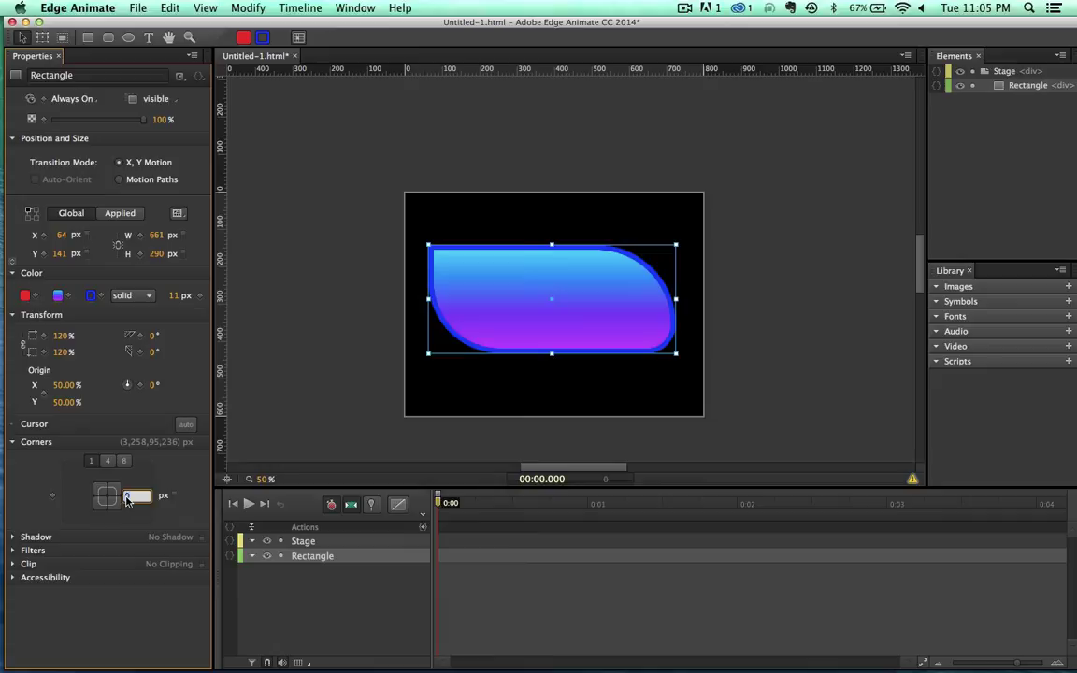
text(0)
key(Return)
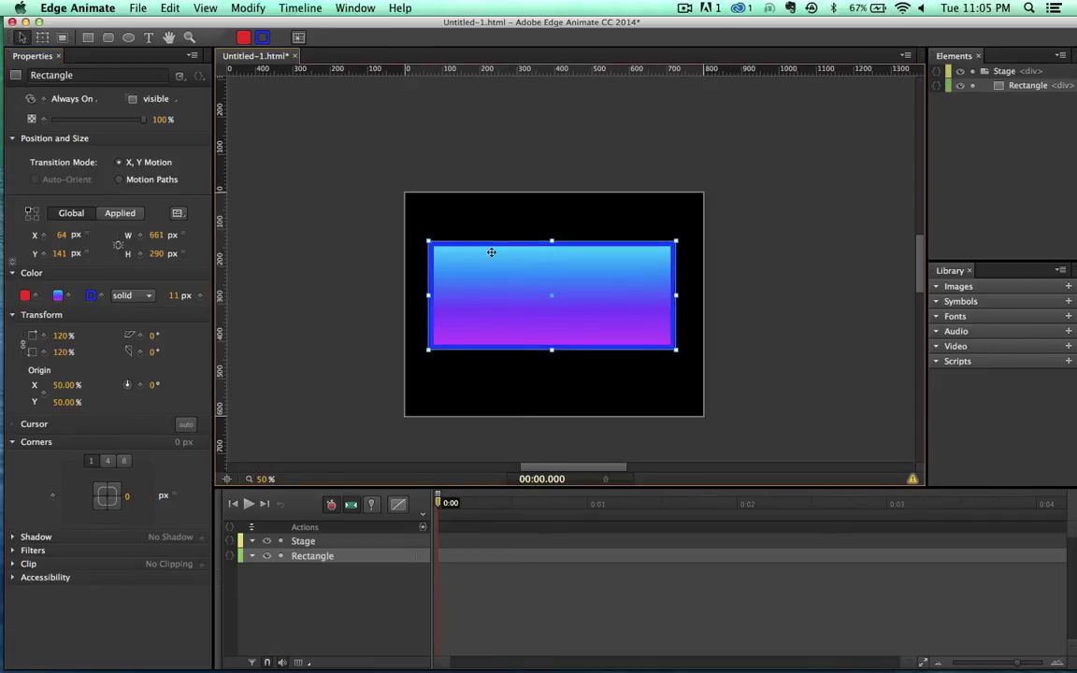
mouse_move(462, 276)
mouse_down()
mouse_move(476, 284)
mouse_move(467, 280)
mouse_up()
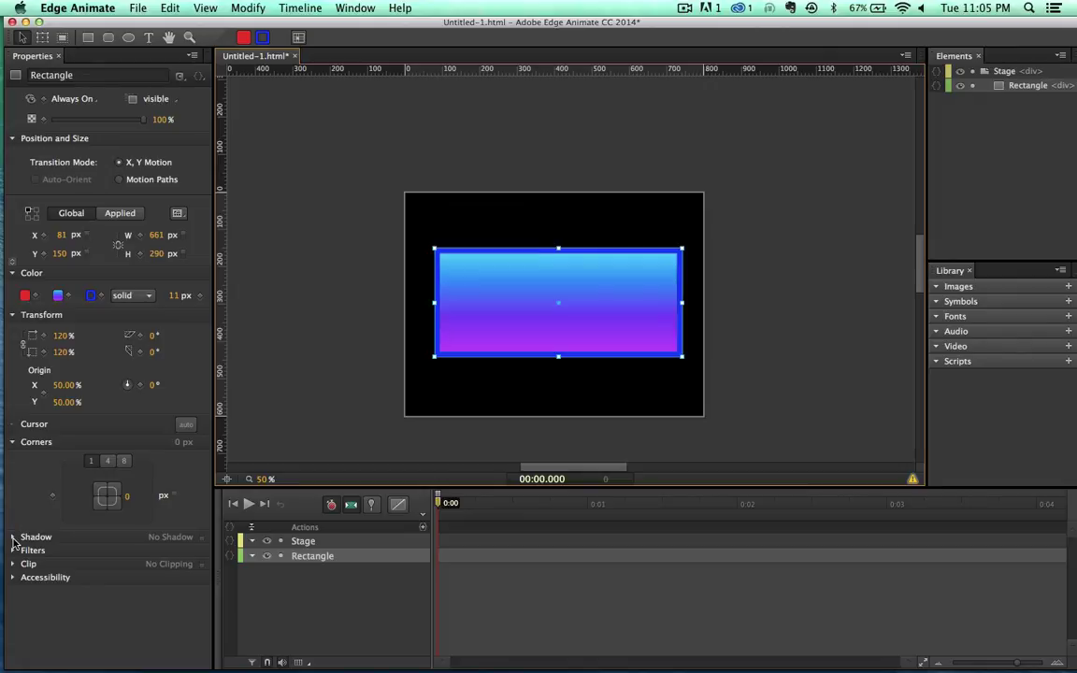
click(14, 539)
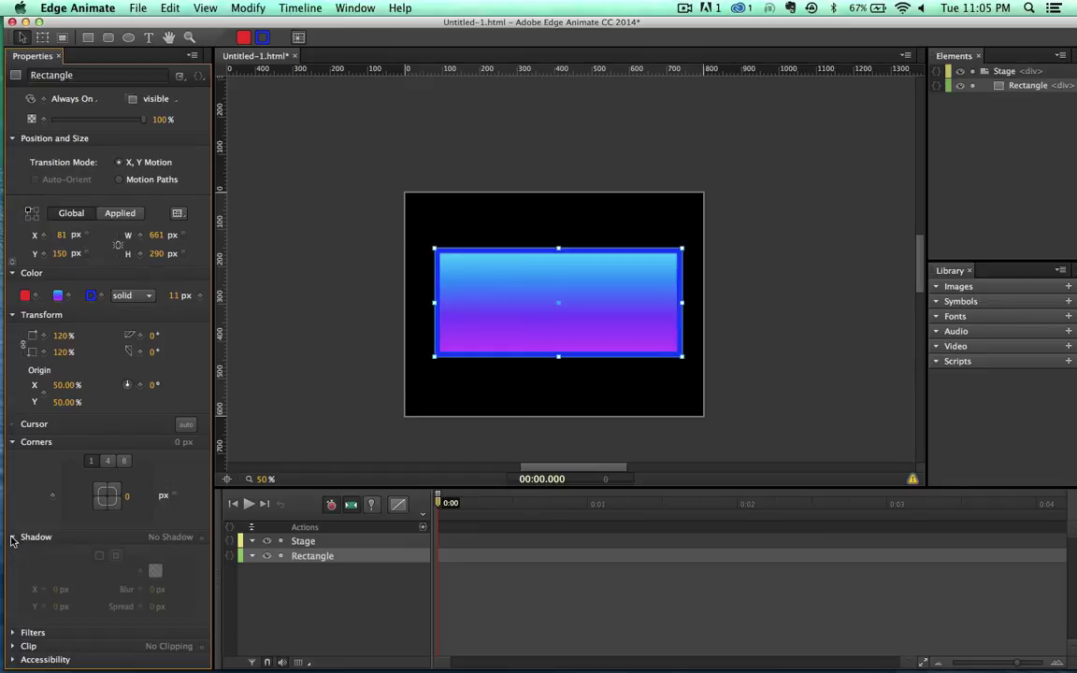
click(12, 538)
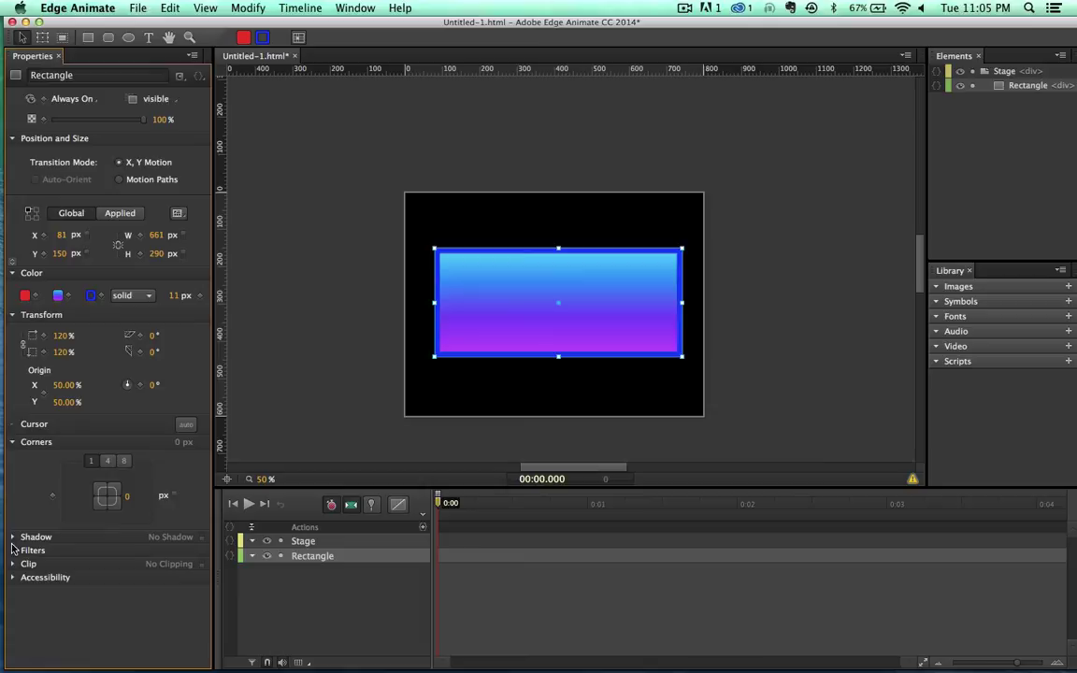
click(13, 550)
scroll(26, 570, down, 3)
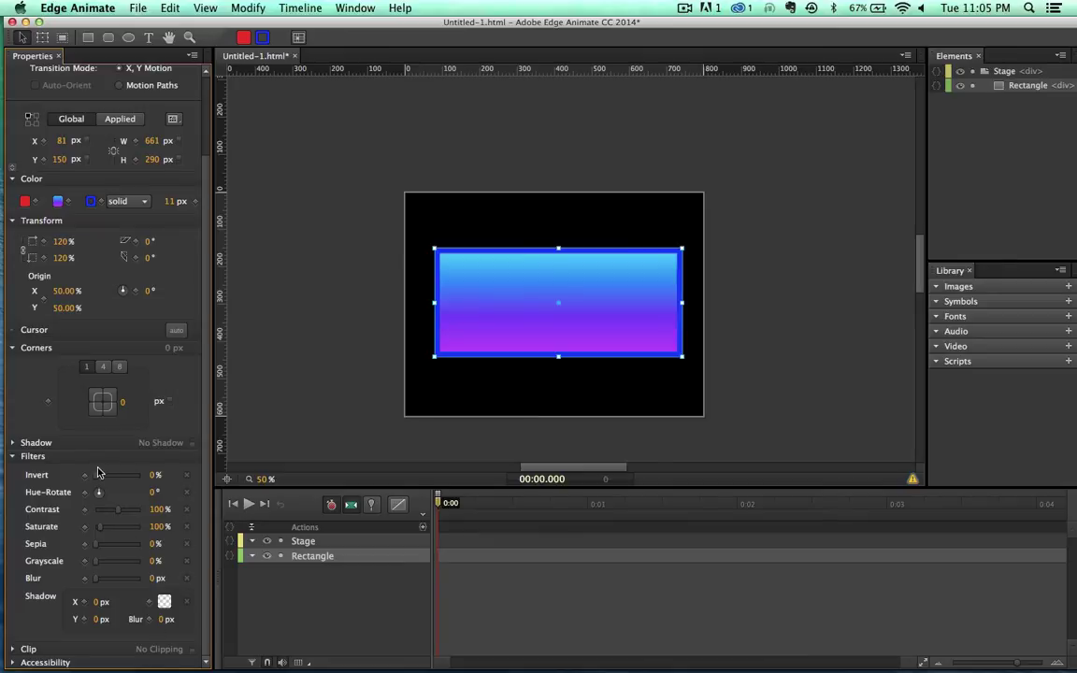
drag(96, 476, 17, 481)
drag(98, 492, 135, 440)
drag(94, 577, 53, 536)
scroll(55, 548, up, 2)
scroll(38, 495, down, 2)
scroll(12, 460, up, 2)
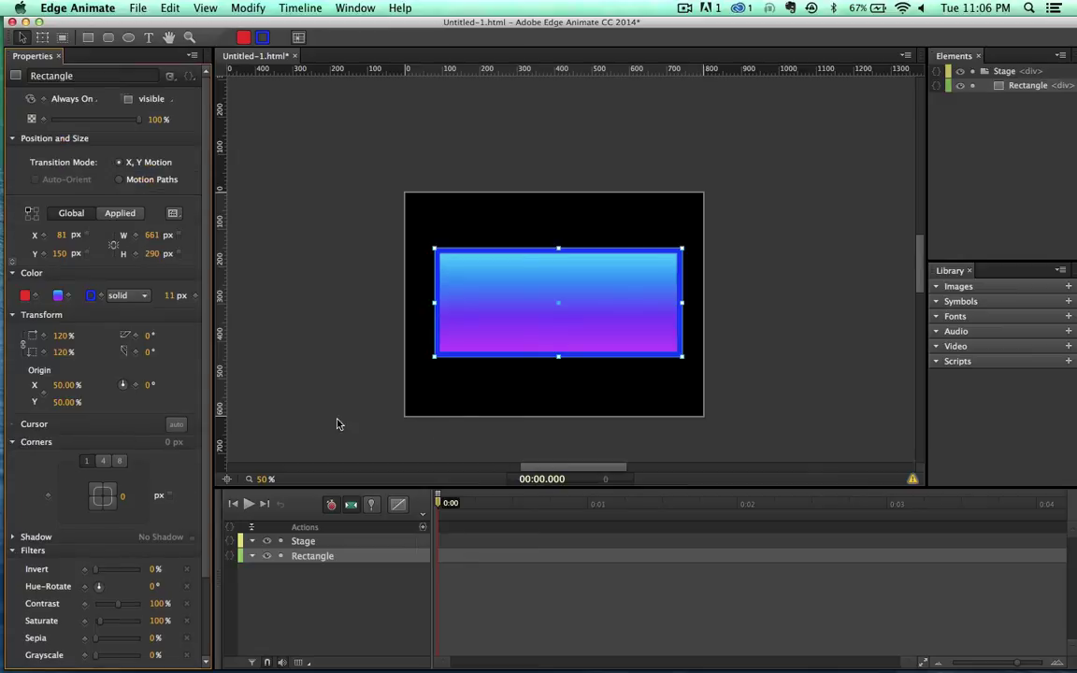
click(12, 551)
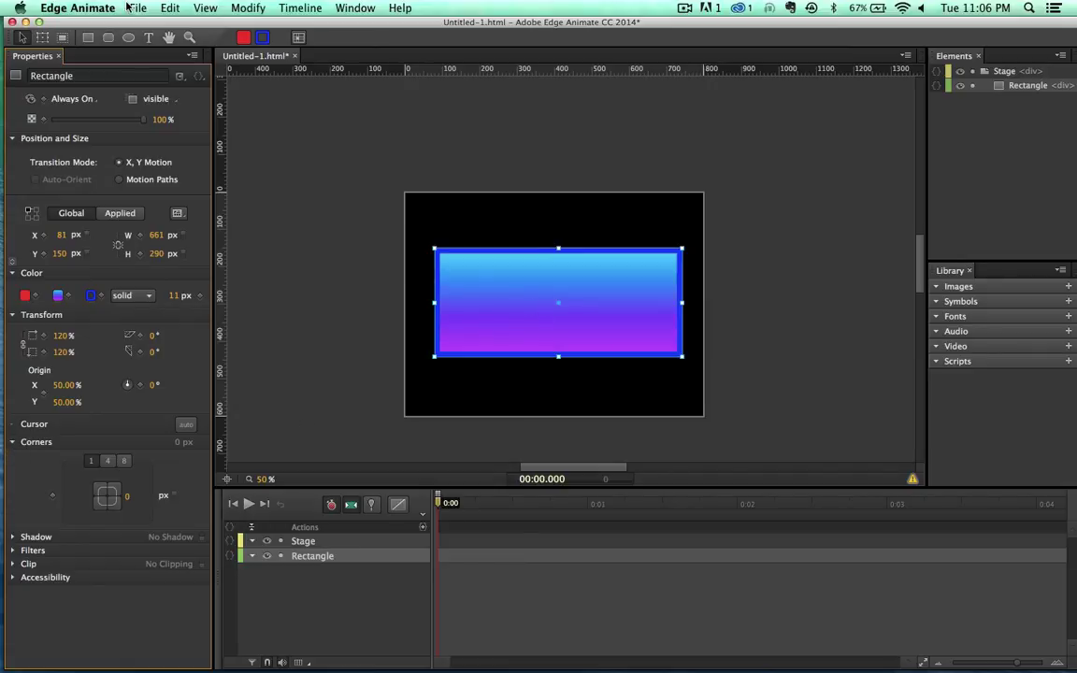
Draw a text box over the rectangle with the Hello World text and move it left and down
click(147, 38)
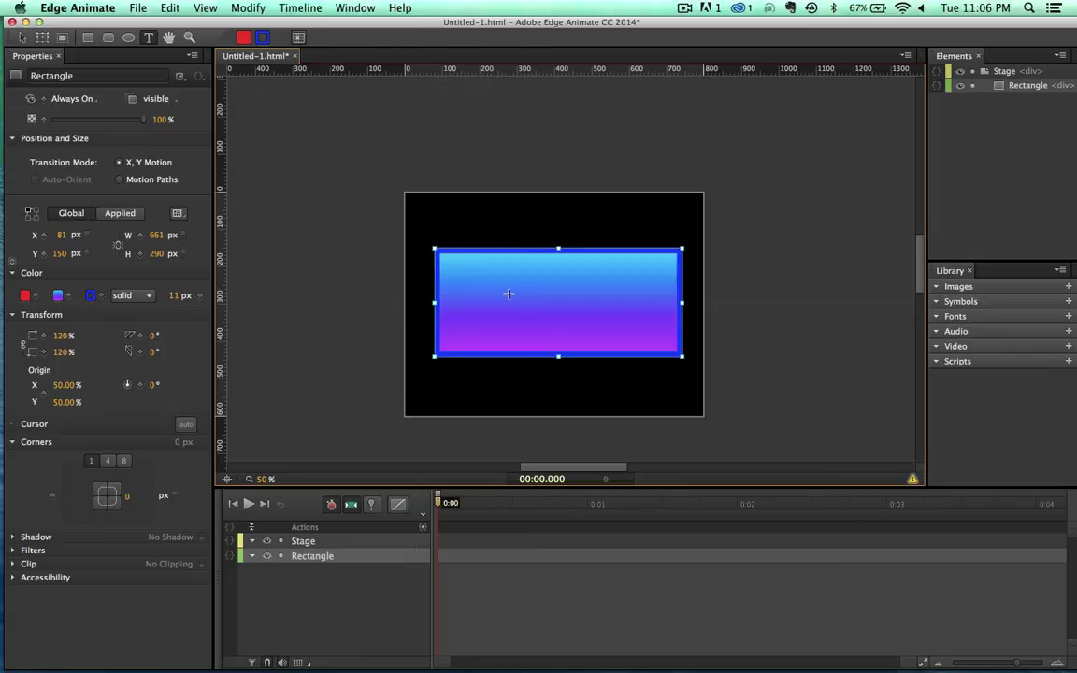
drag(463, 268, 669, 321)
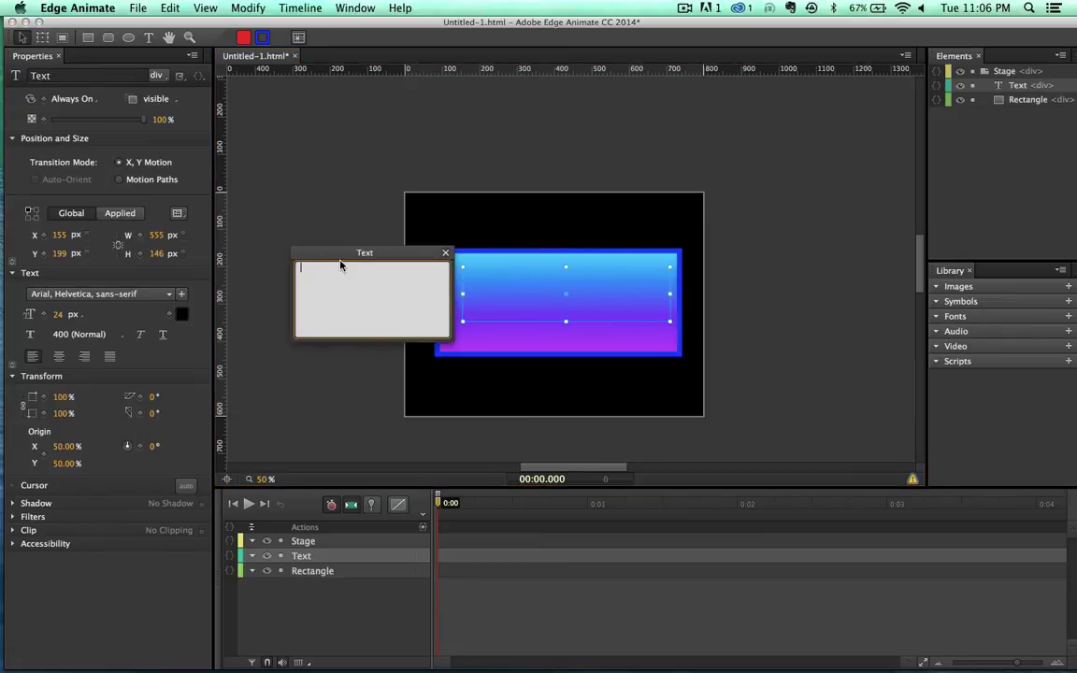
text(Hellow)
click(444, 252)
drag(505, 285, 497, 293)
Re-edit Hello World, trying a line break between the words before rejoining them on one line
double_click(471, 280)
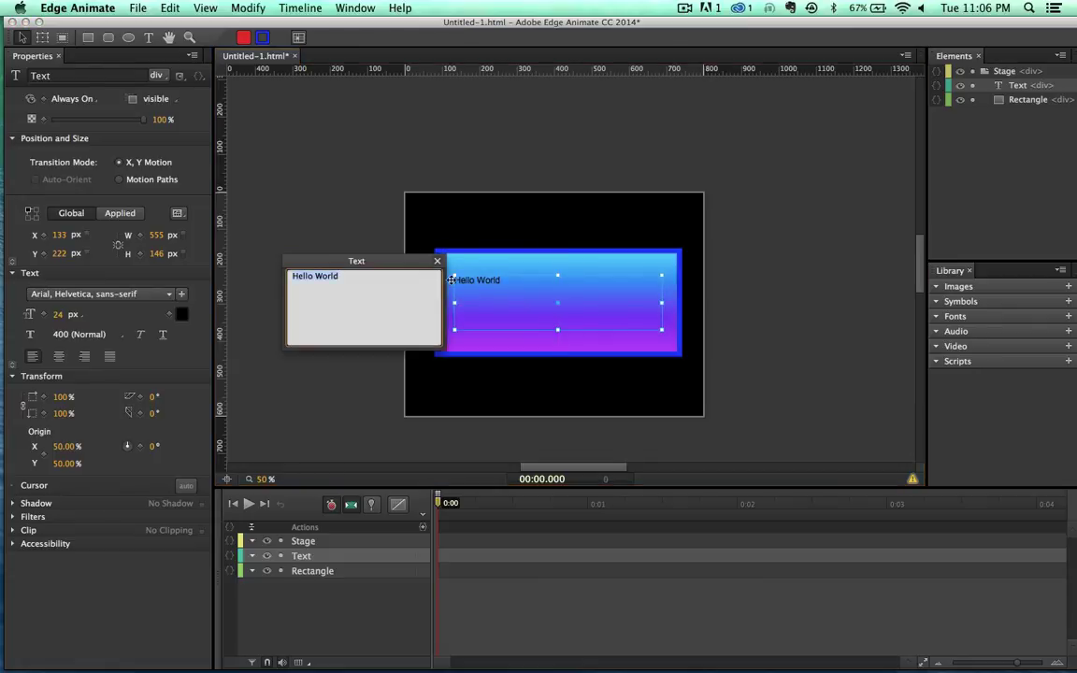
click(314, 293)
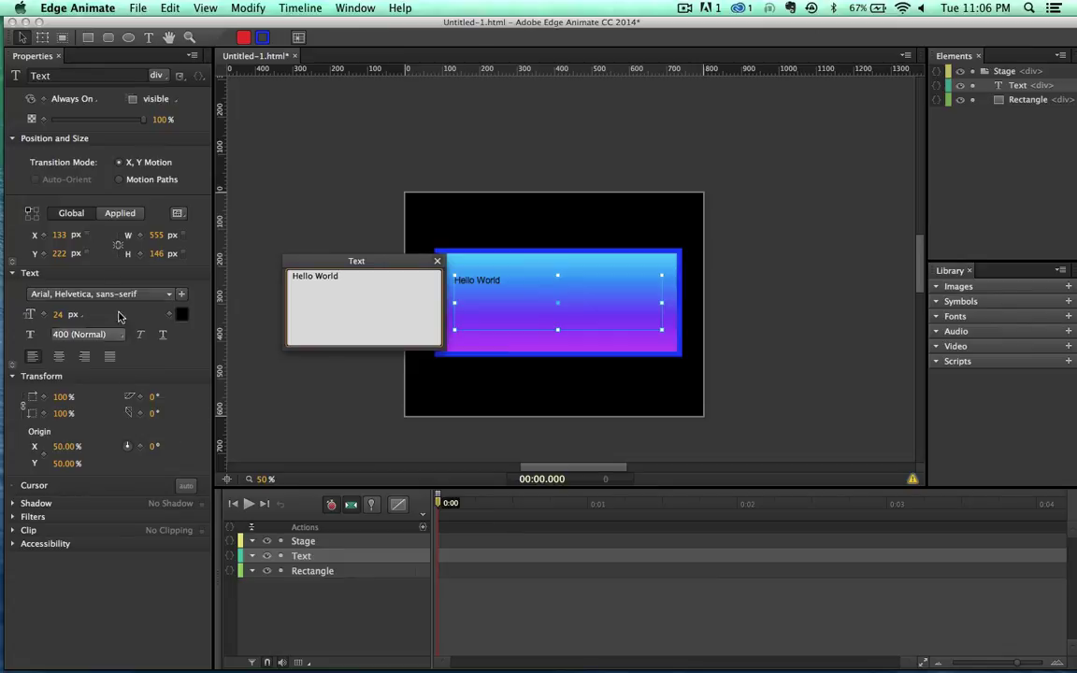
click(314, 276)
key(Return)
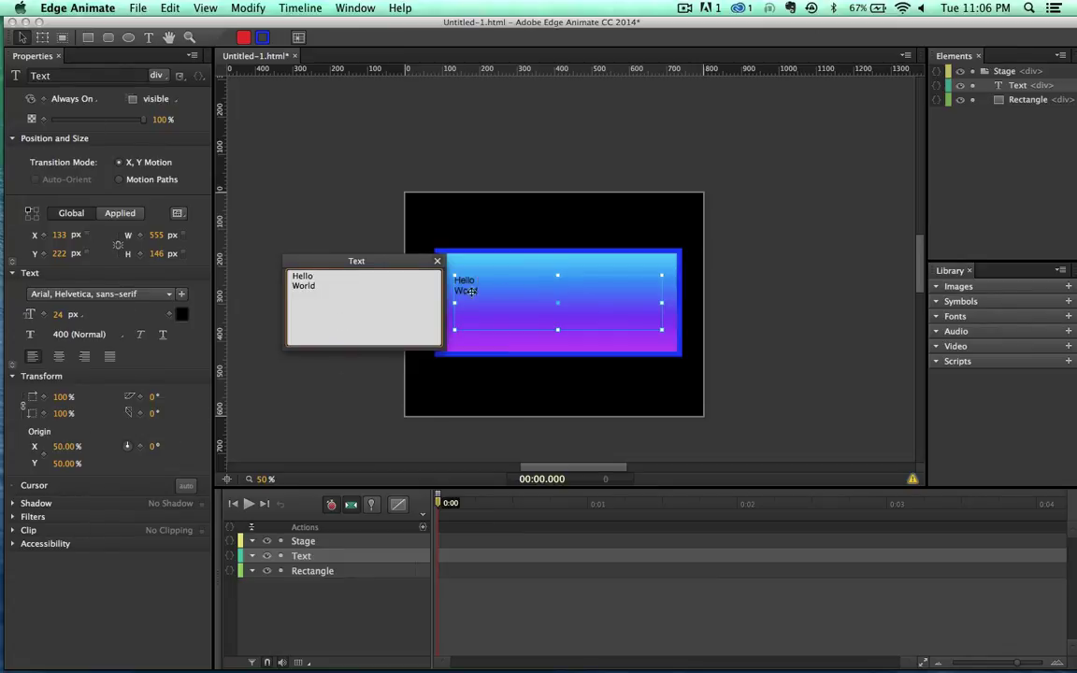
key(BackSpace)
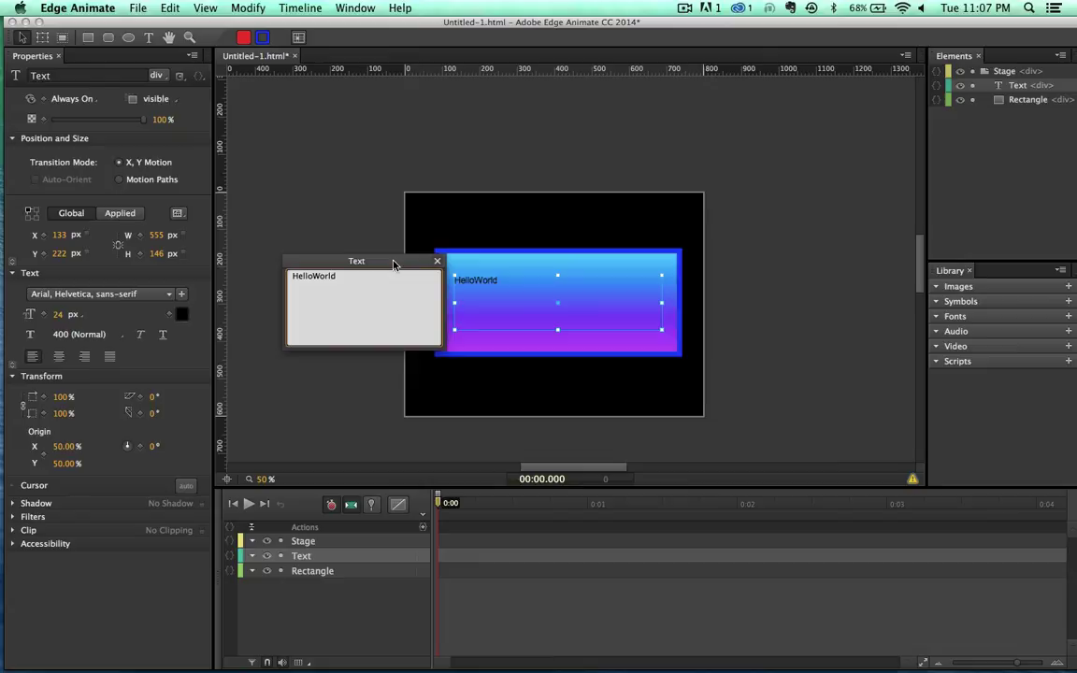
click(436, 261)
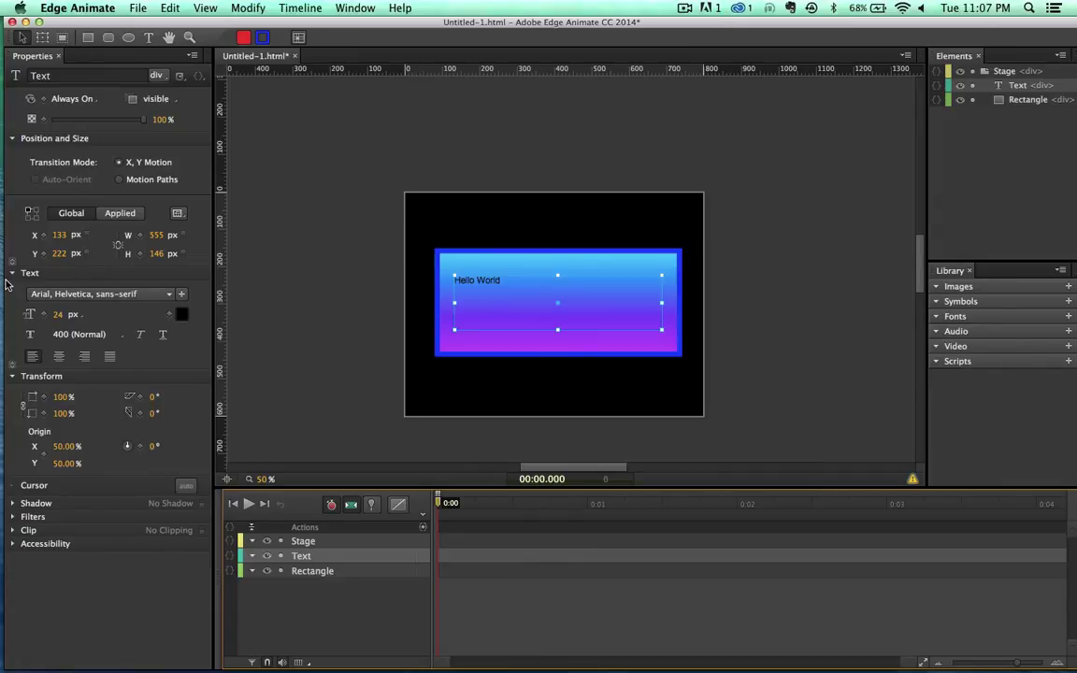
Adjust the text box's horizontal position and narrow its width
drag(59, 235, 93, 245)
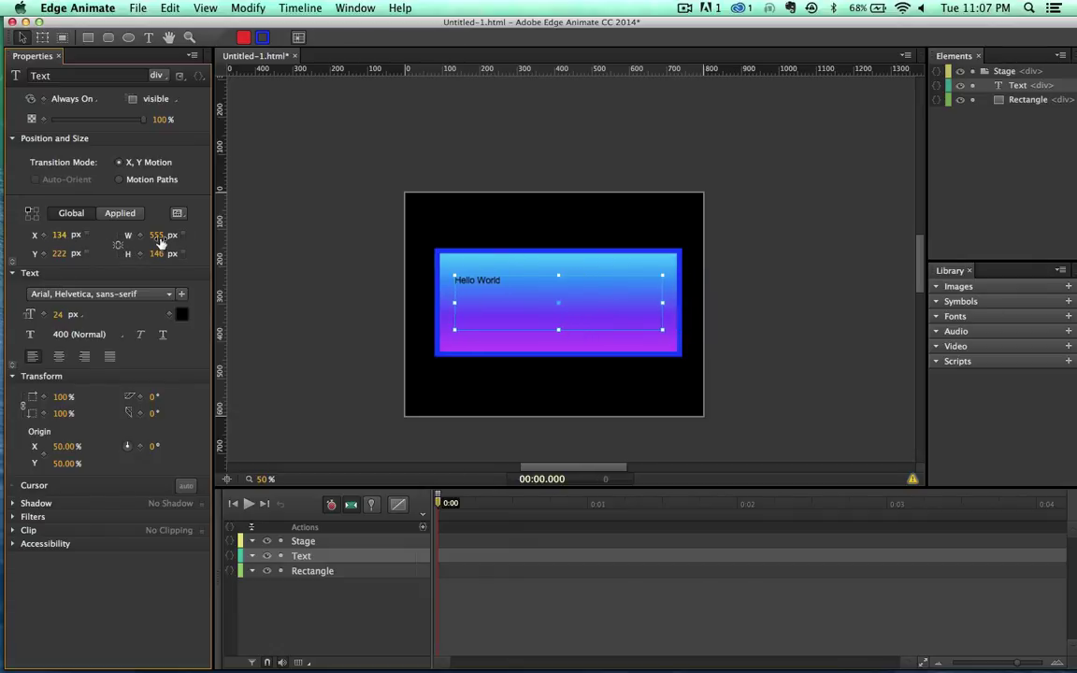
drag(161, 241, 187, 234)
click(13, 273)
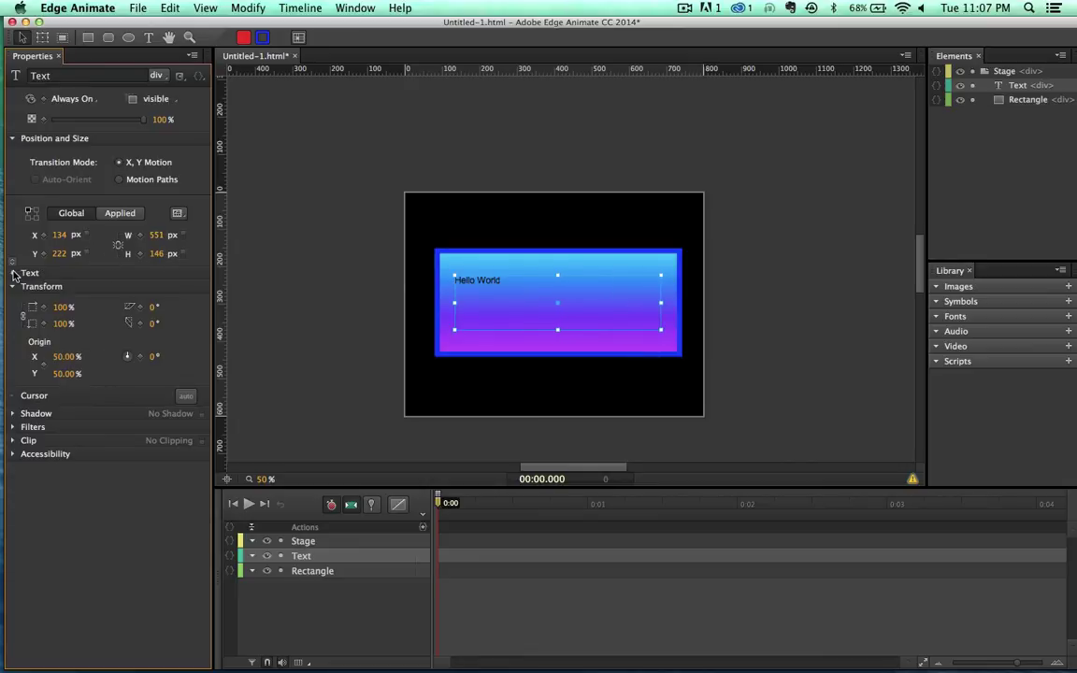
click(13, 273)
click(13, 273)
click(13, 273)
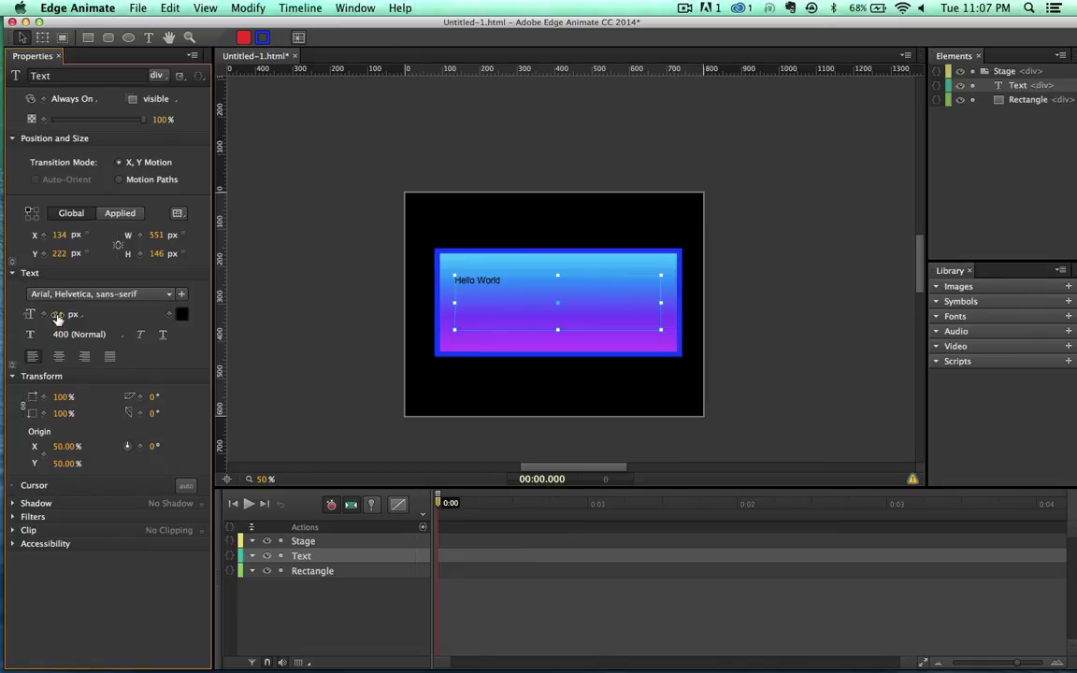
Make Hello World 60 px, centre-aligned, italic and bold (700)
mouse_move(58, 318)
mouse_down()
mouse_move(97, 314)
mouse_move(37, 323)
mouse_up()
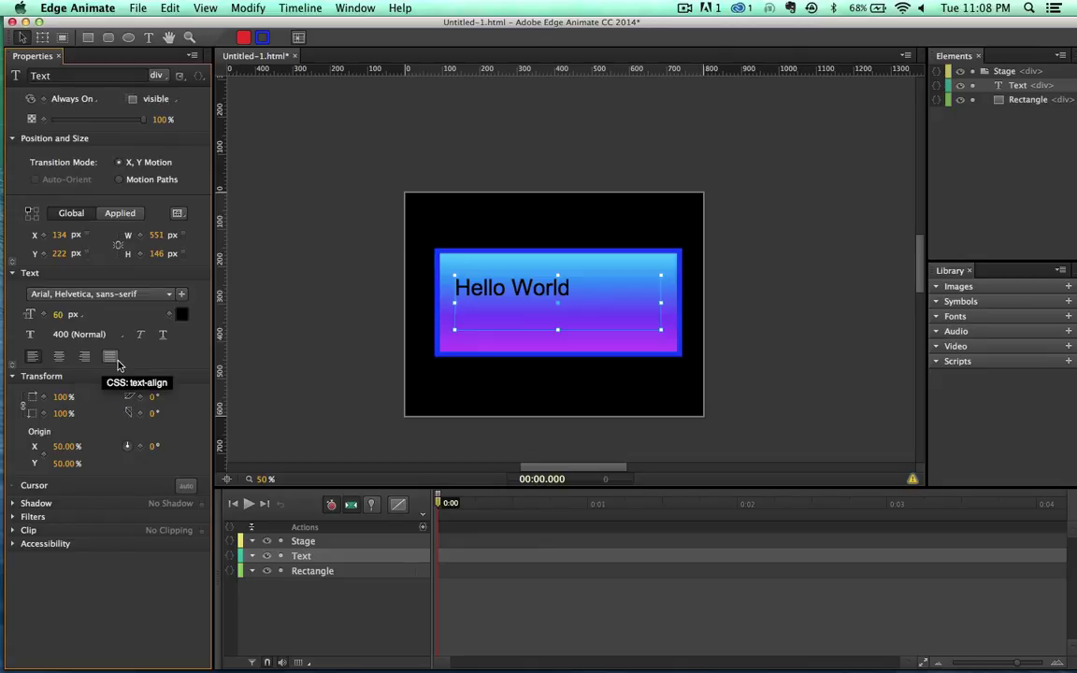
click(60, 364)
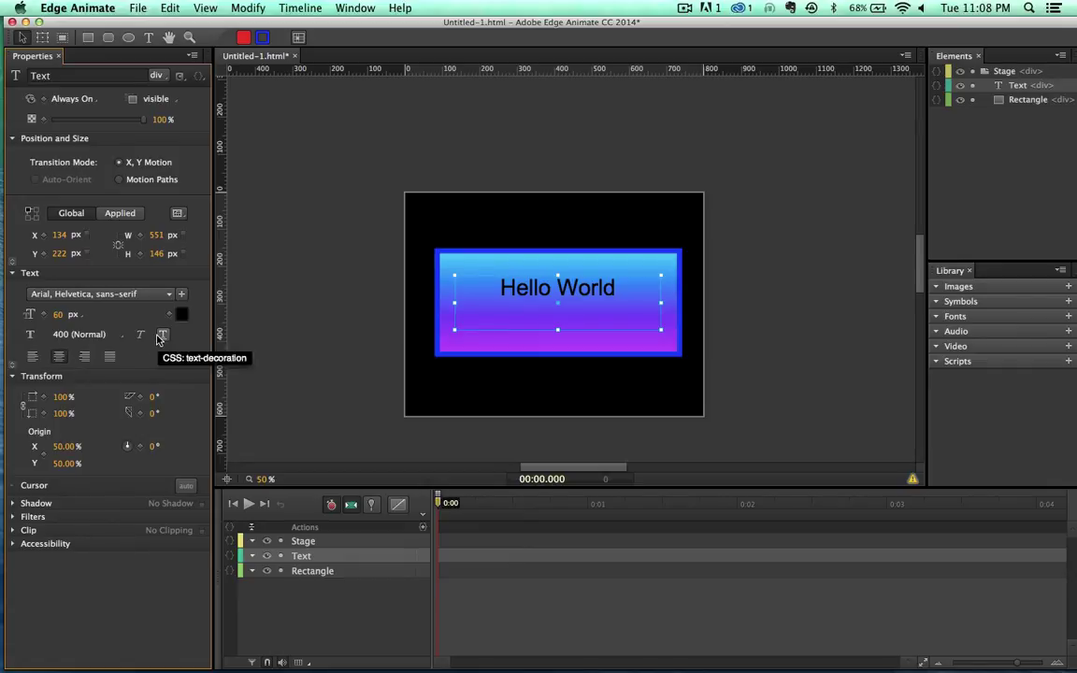
click(139, 336)
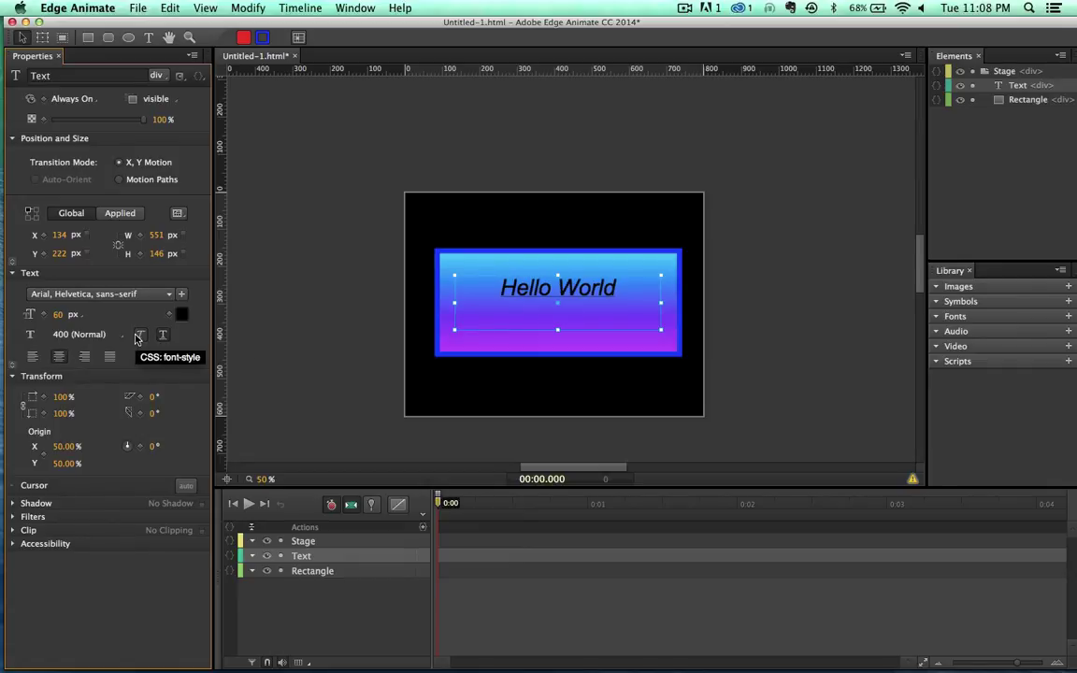
click(67, 337)
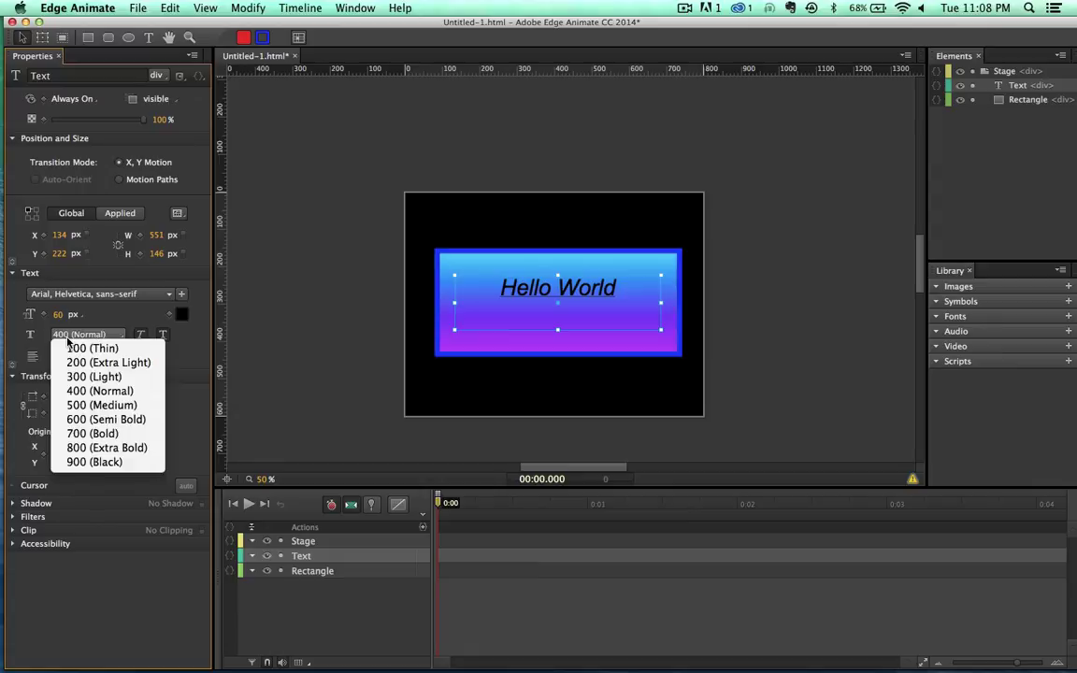
click(81, 435)
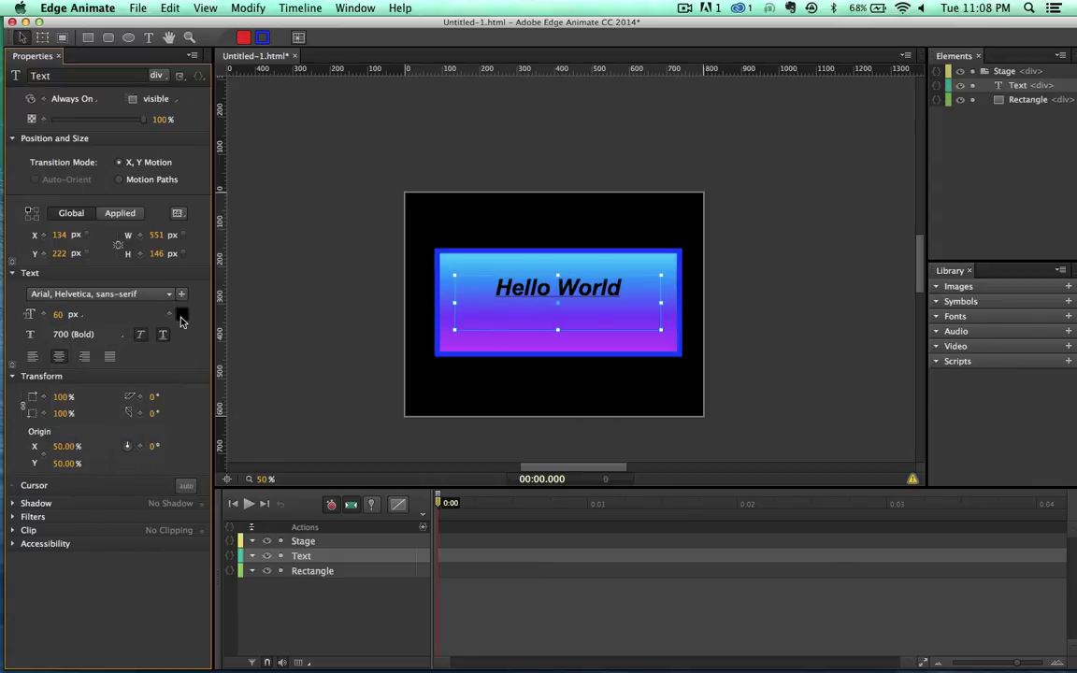
click(181, 318)
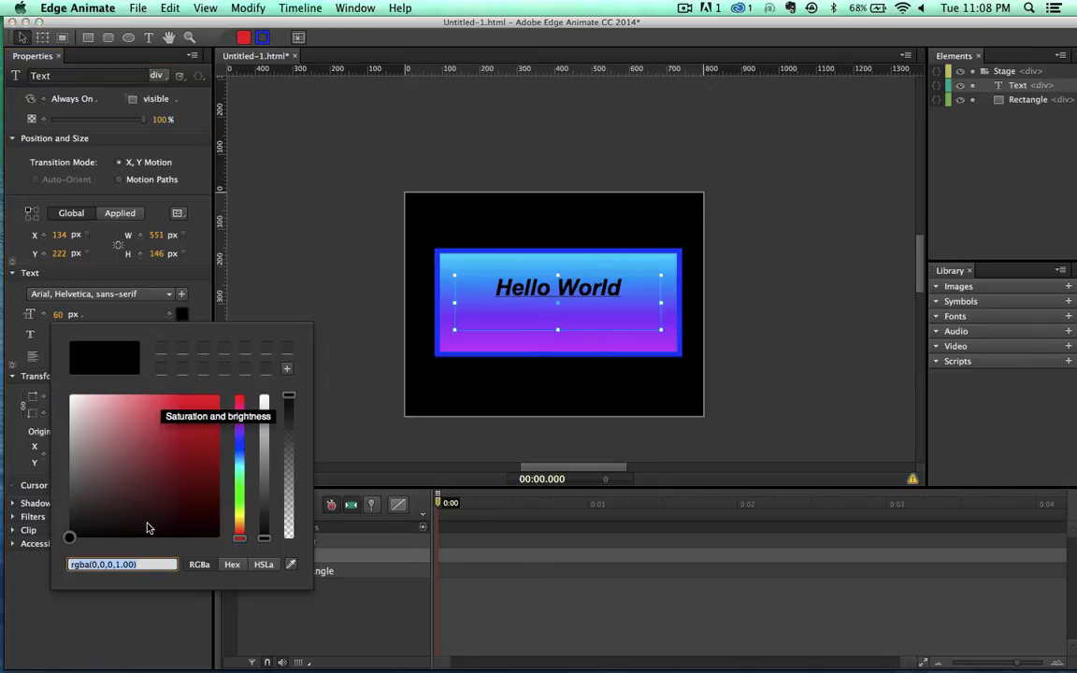
drag(156, 488, 60, 378)
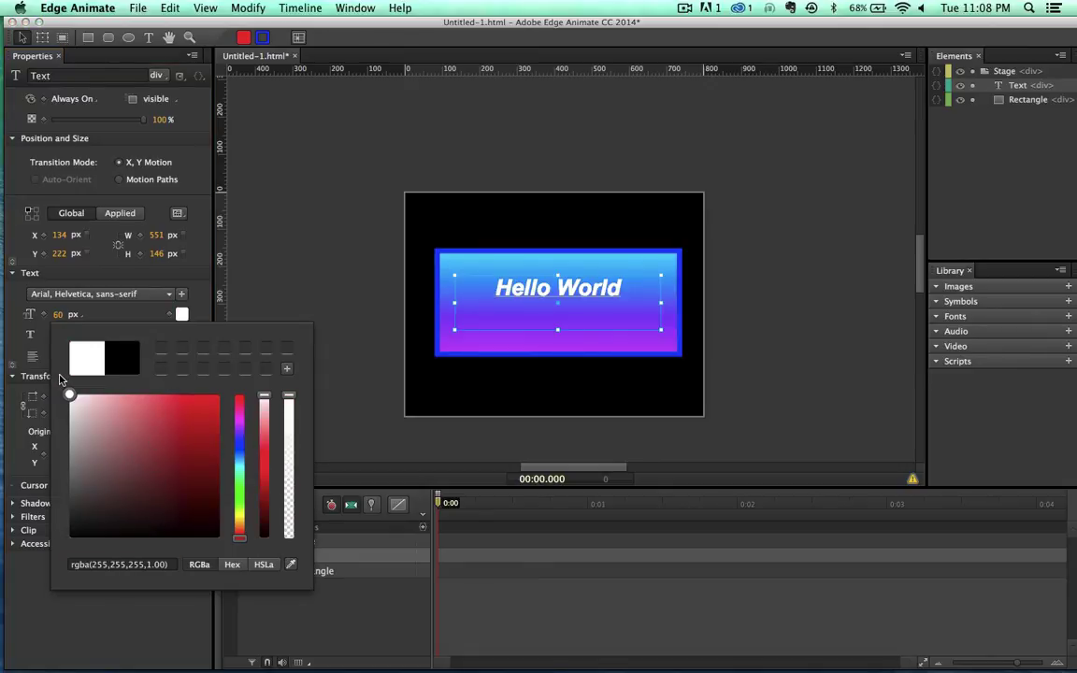
click(184, 254)
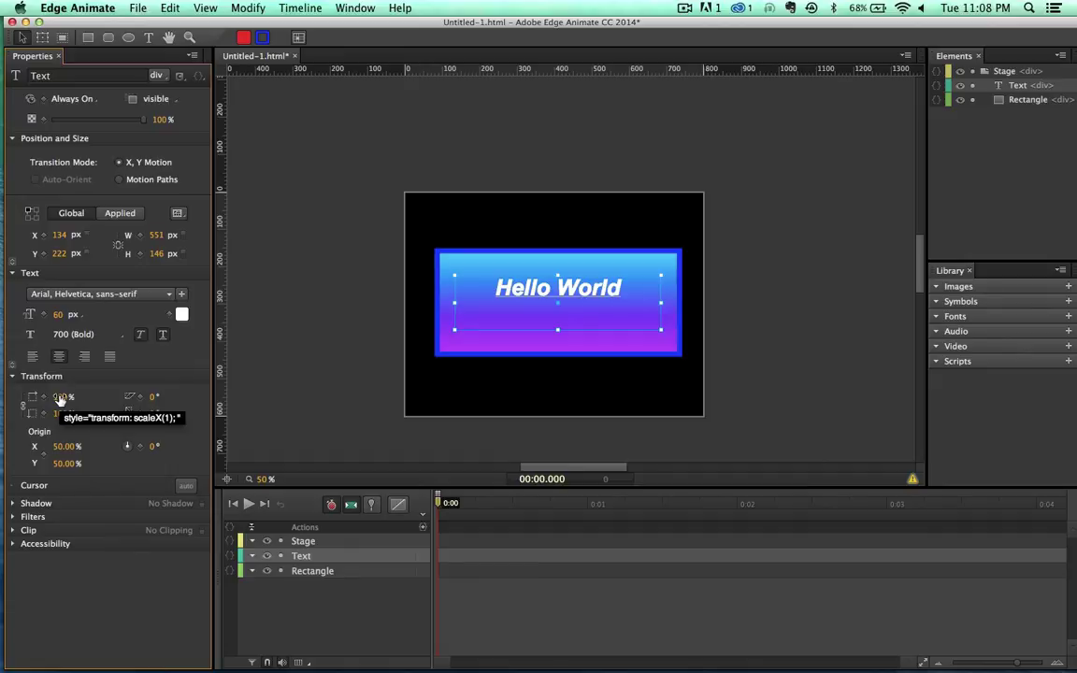
drag(153, 445, 95, 453)
drag(149, 396, 267, 405)
key(cmd+z)
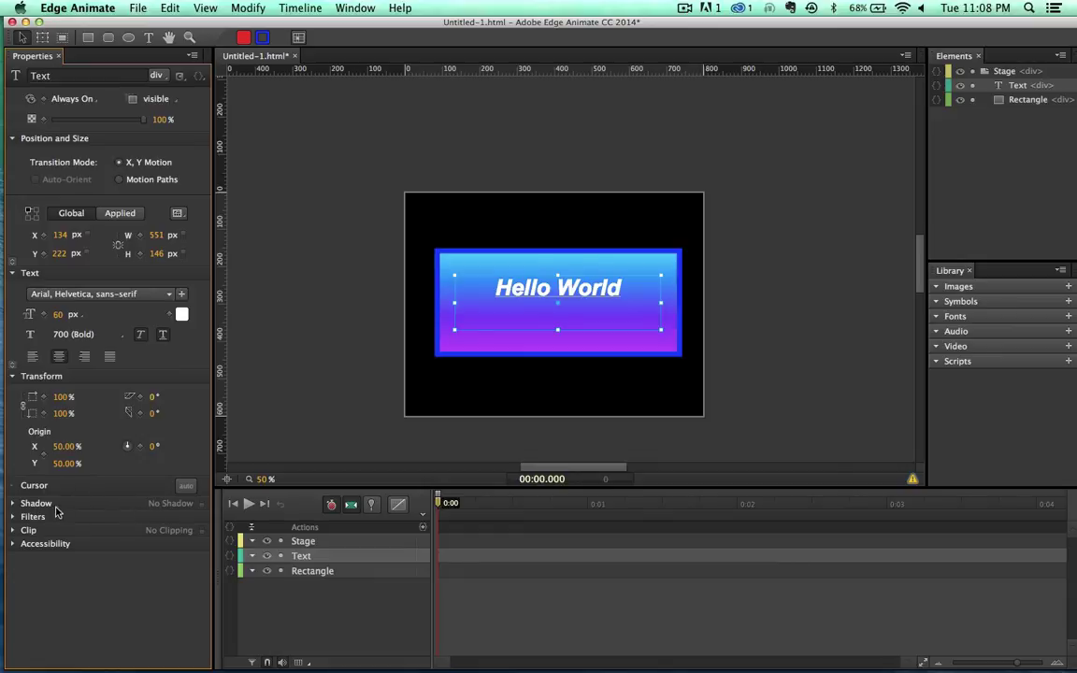
Enable a drop shadow on Hello World with a 10 px X offset and 14 px blur
click(14, 502)
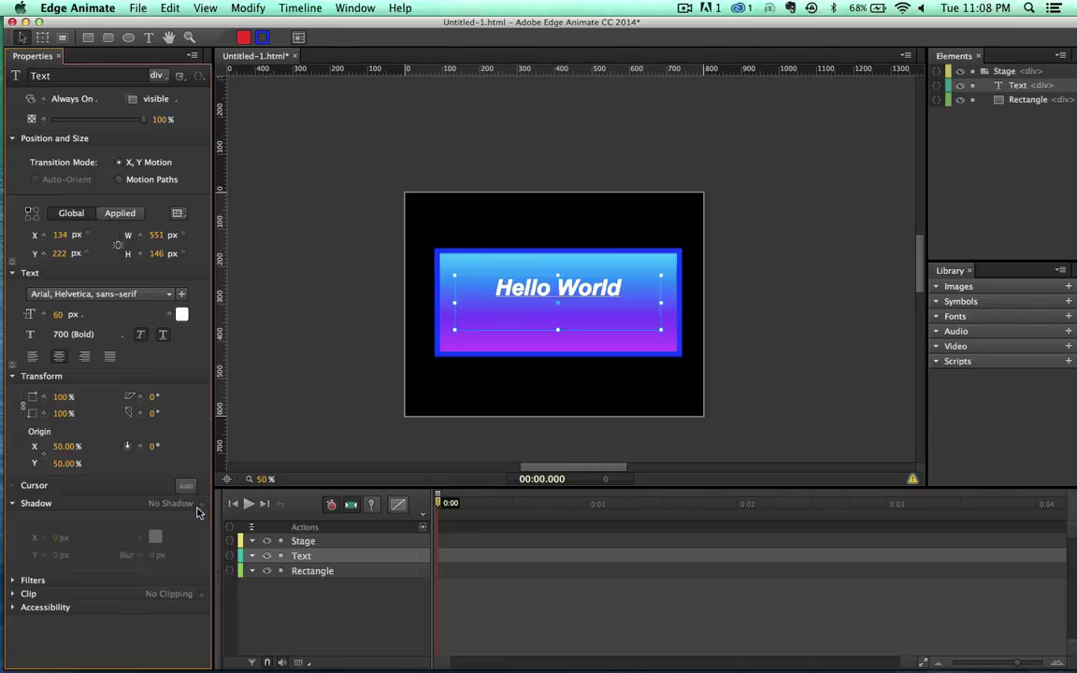
click(203, 504)
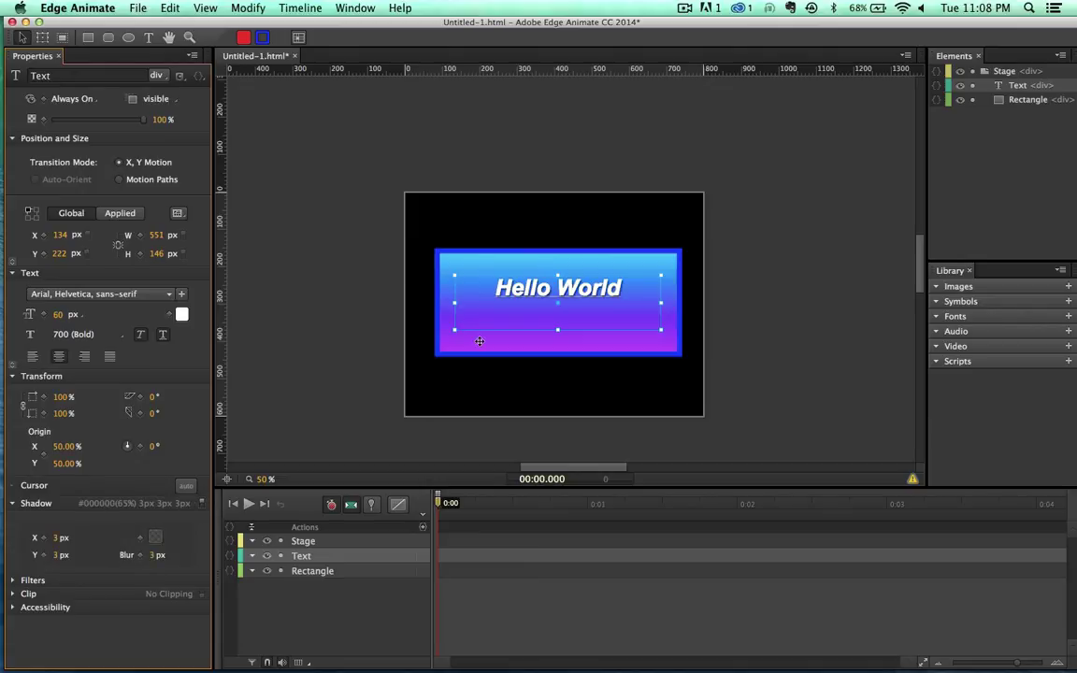
drag(517, 287, 513, 289)
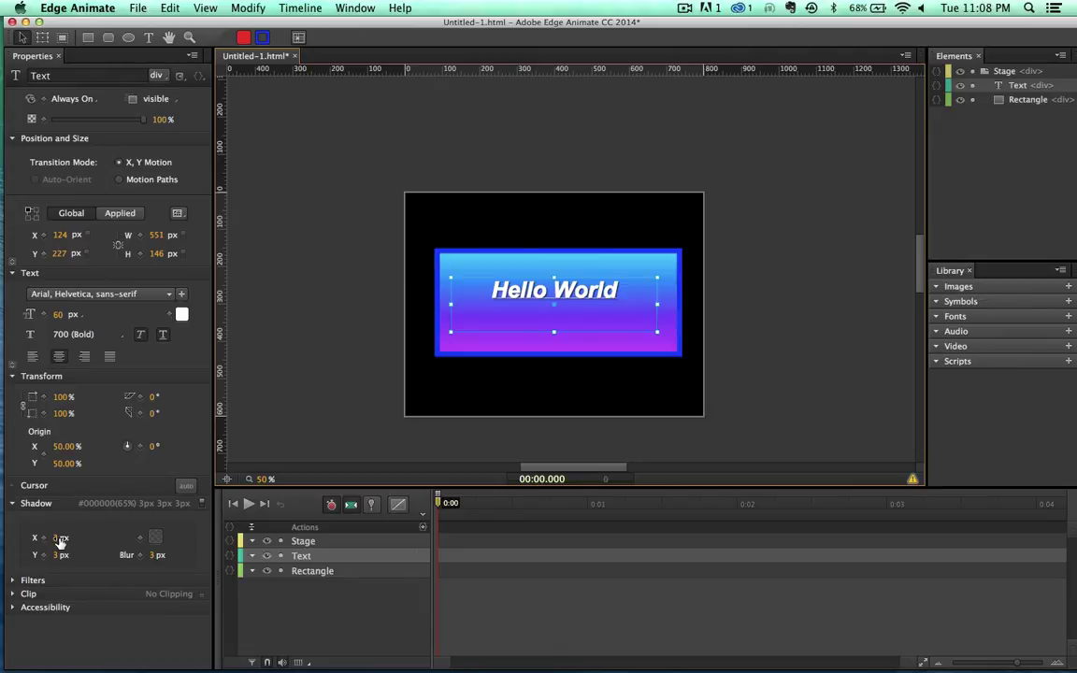
drag(59, 539, 60, 557)
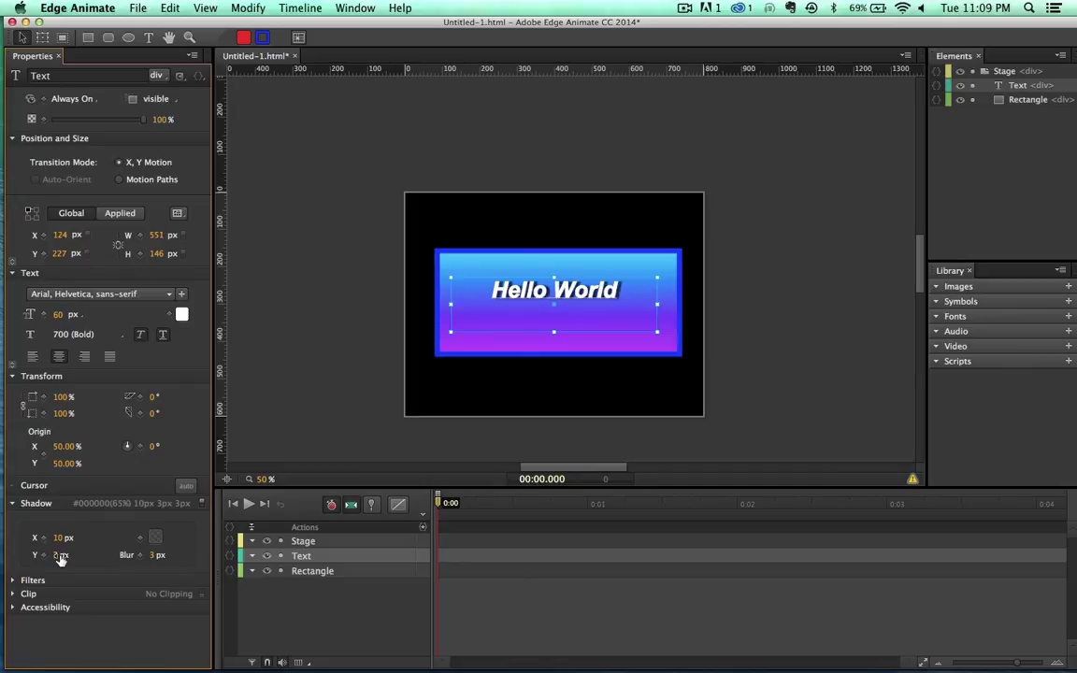
drag(154, 555, 130, 556)
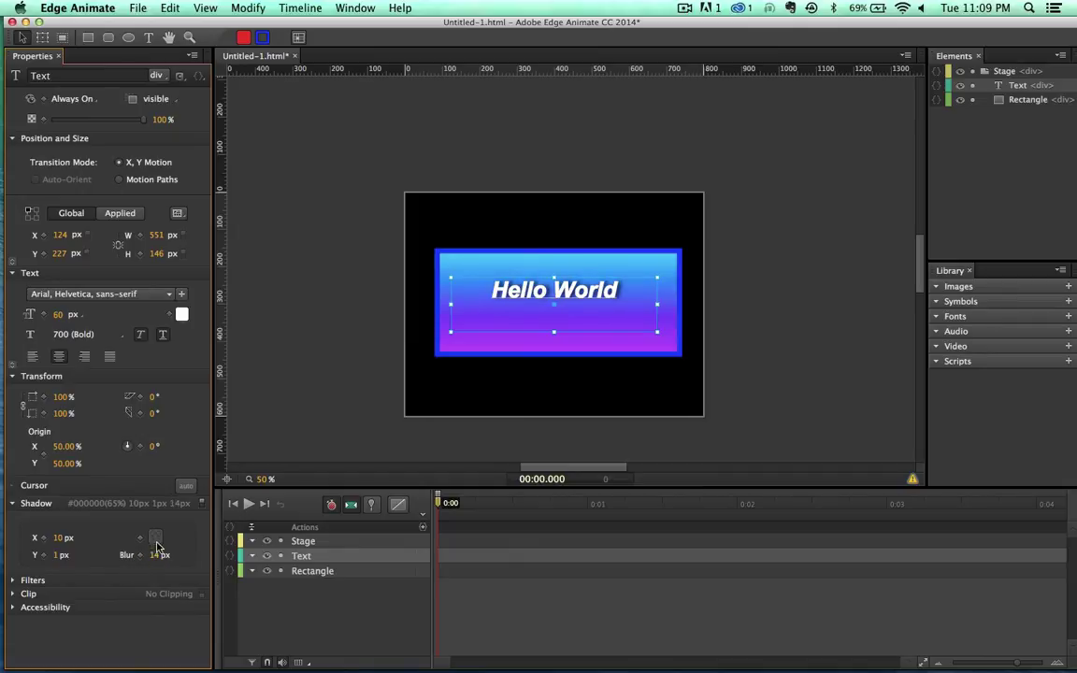
Keep the shadow colour black after trying red, blue and cyan, and move the text up to Y 206
click(155, 538)
click(192, 332)
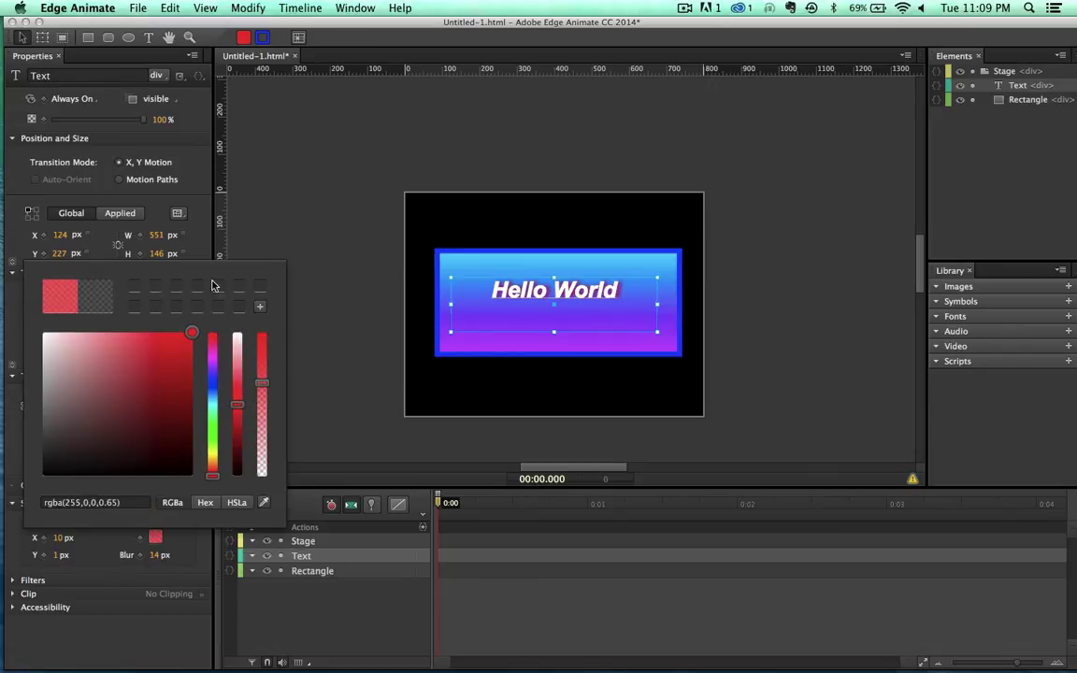
click(212, 382)
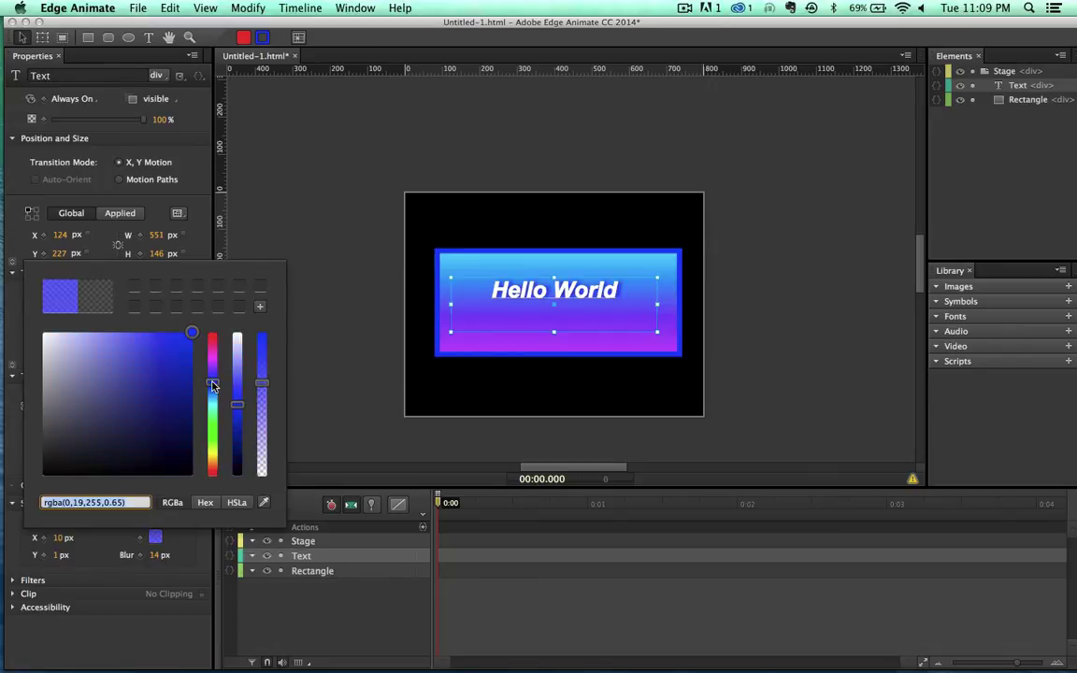
click(211, 400)
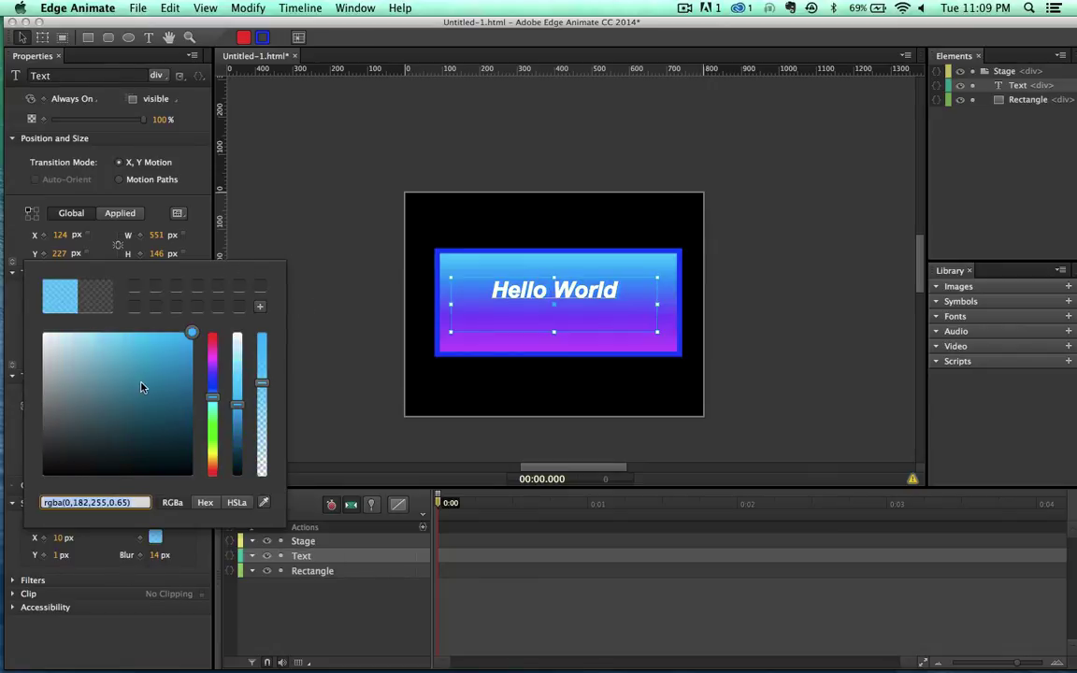
drag(142, 384, 299, 584)
click(322, 329)
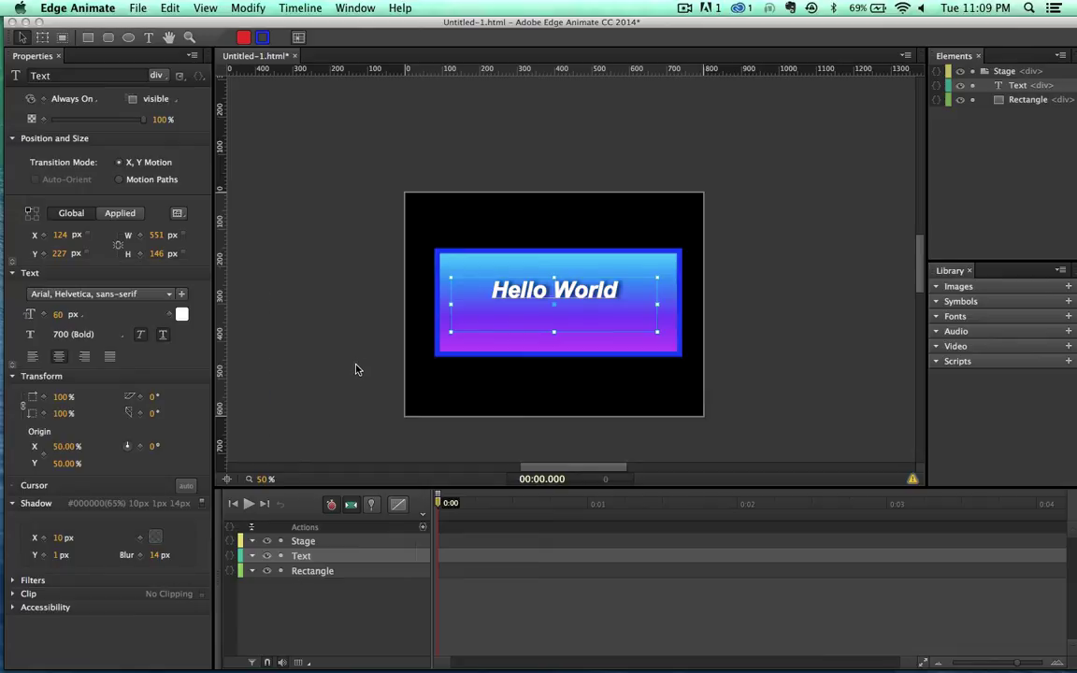
click(14, 503)
drag(521, 293, 522, 284)
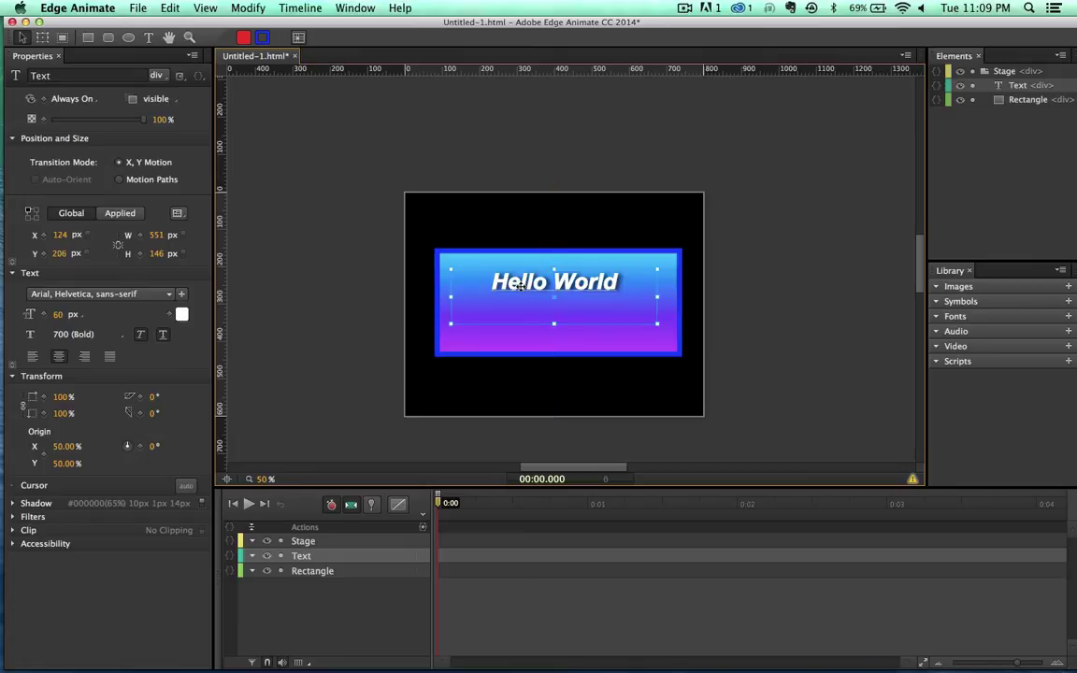
Try the Invert and Hue-Rotate filters on Hello World, then bring the hue rotation back down
click(12, 517)
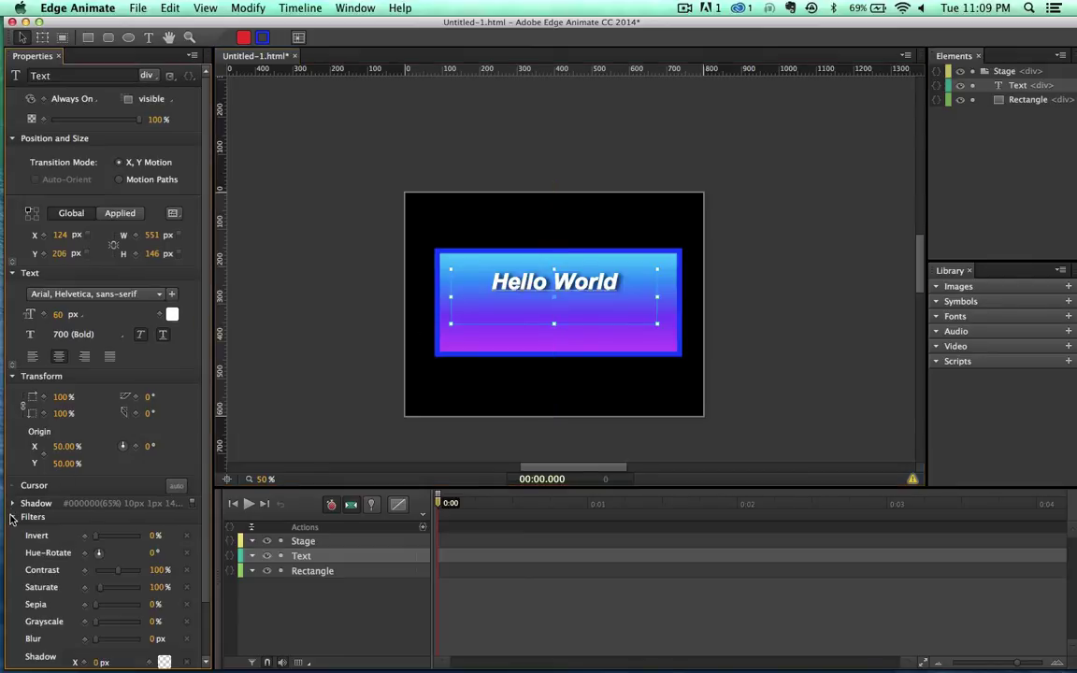
scroll(16, 564, down, 2)
scroll(16, 564, up, 2)
drag(94, 534, 2, 553)
drag(100, 557, 238, 559)
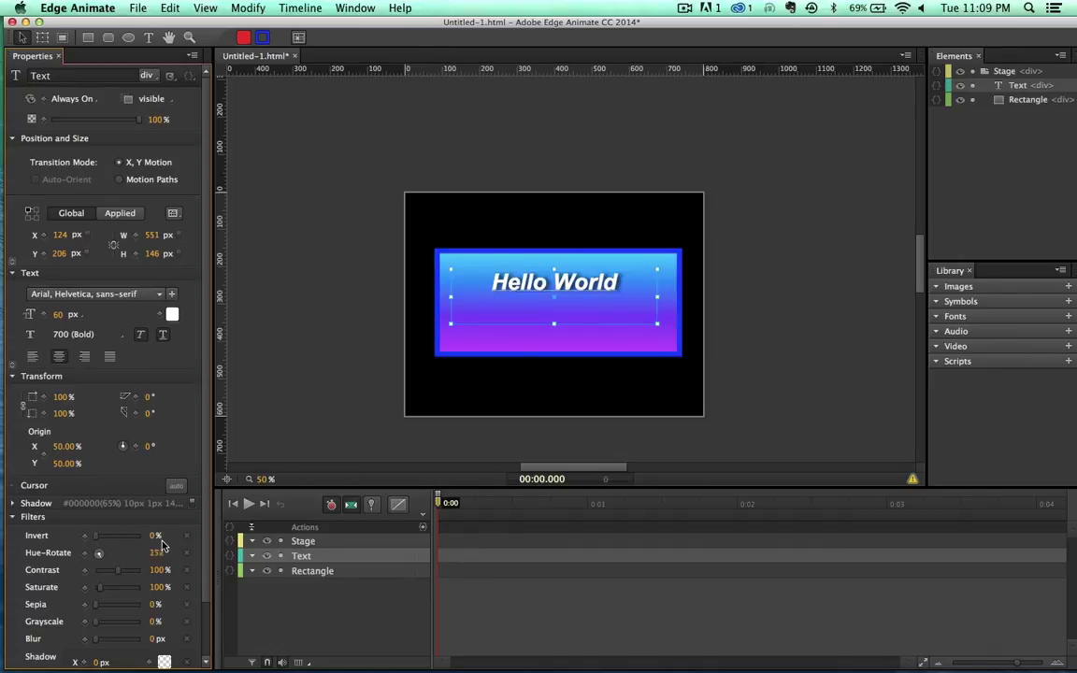
drag(160, 542, 133, 544)
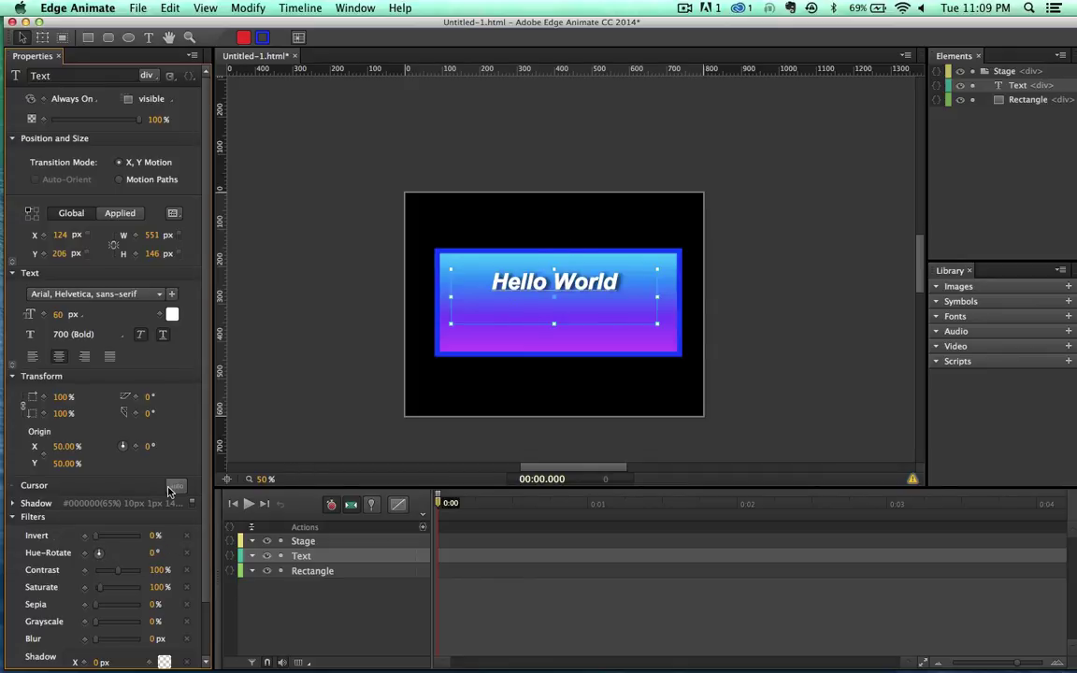
Colour the Hello World text red, then experiment with hue rotation again
click(171, 314)
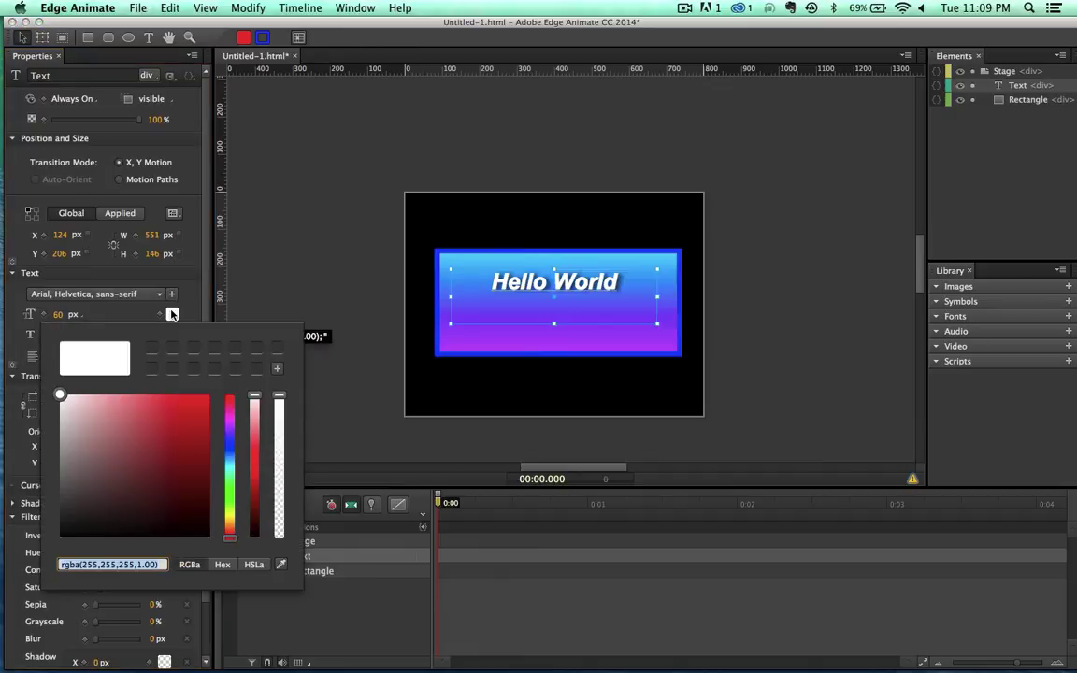
drag(202, 433, 243, 334)
click(289, 277)
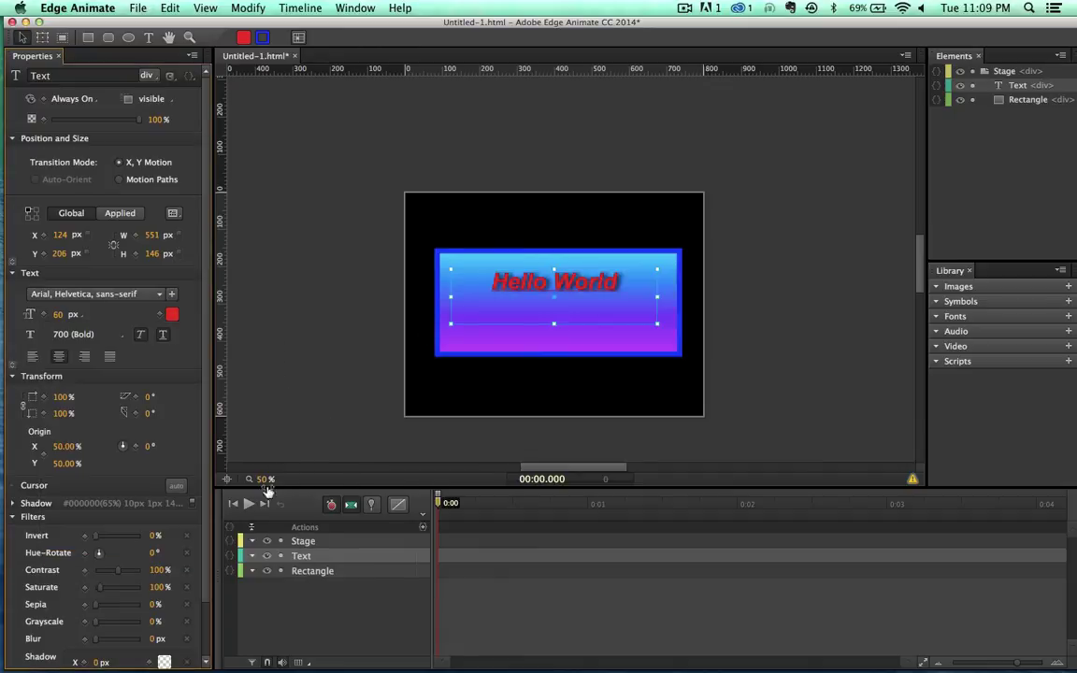
scroll(409, 361, up, 2)
scroll(408, 361, down, 3)
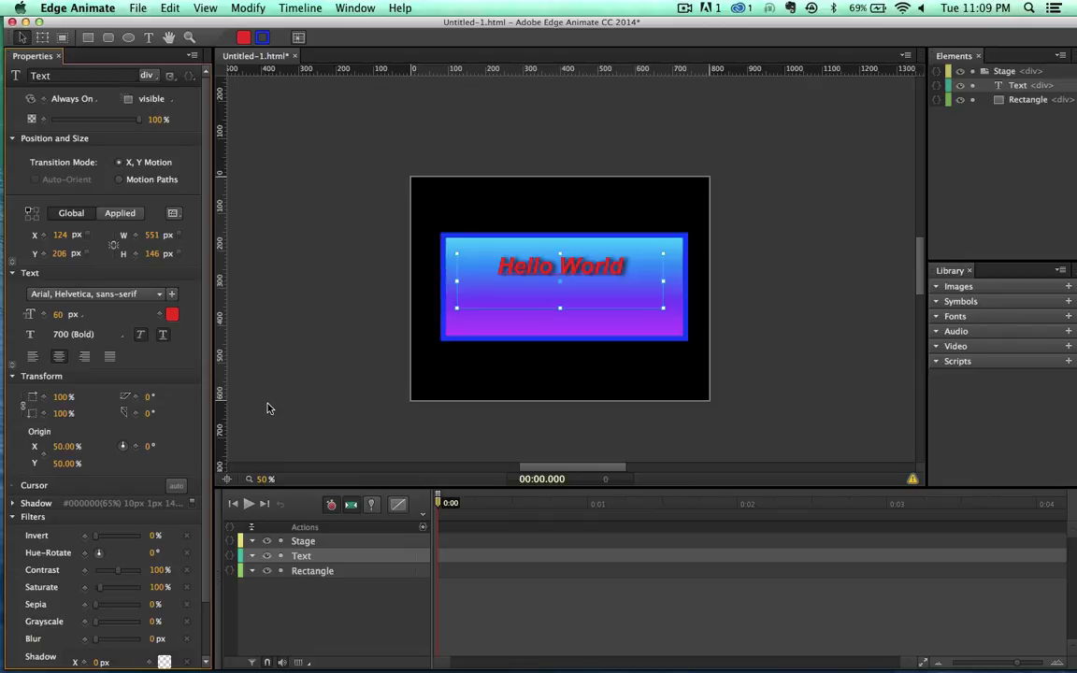
scroll(269, 409, down, 1)
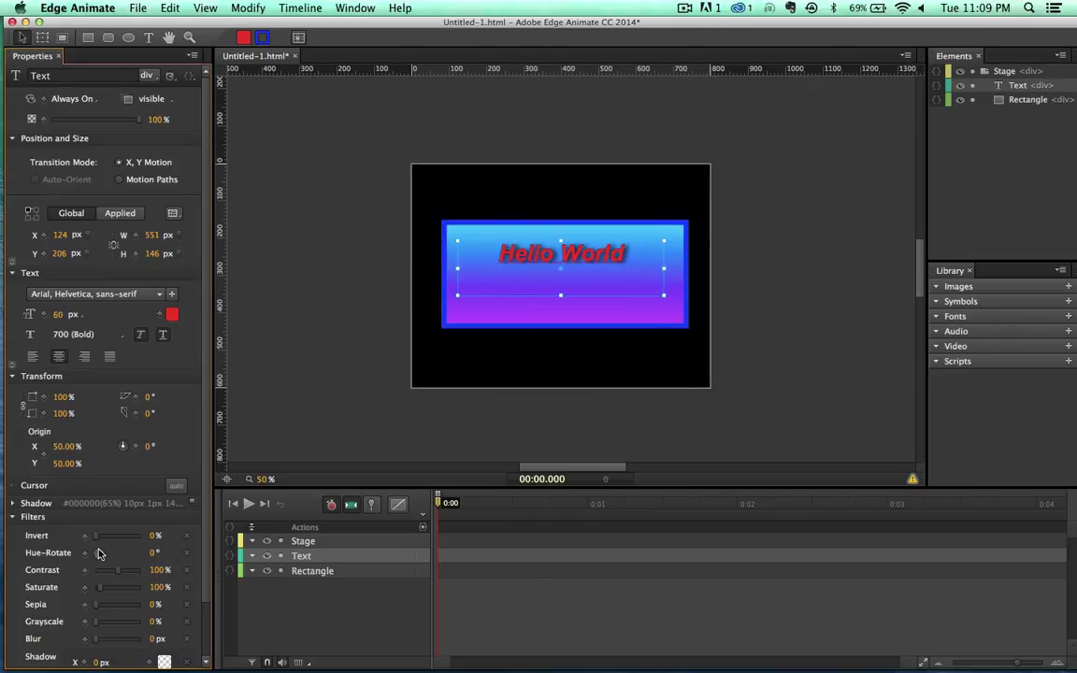
drag(95, 551, 142, 552)
drag(264, 571, 353, 224)
Zoom the stage to 75% and reselect the Hello World text element in the timeline
key(super+equal)
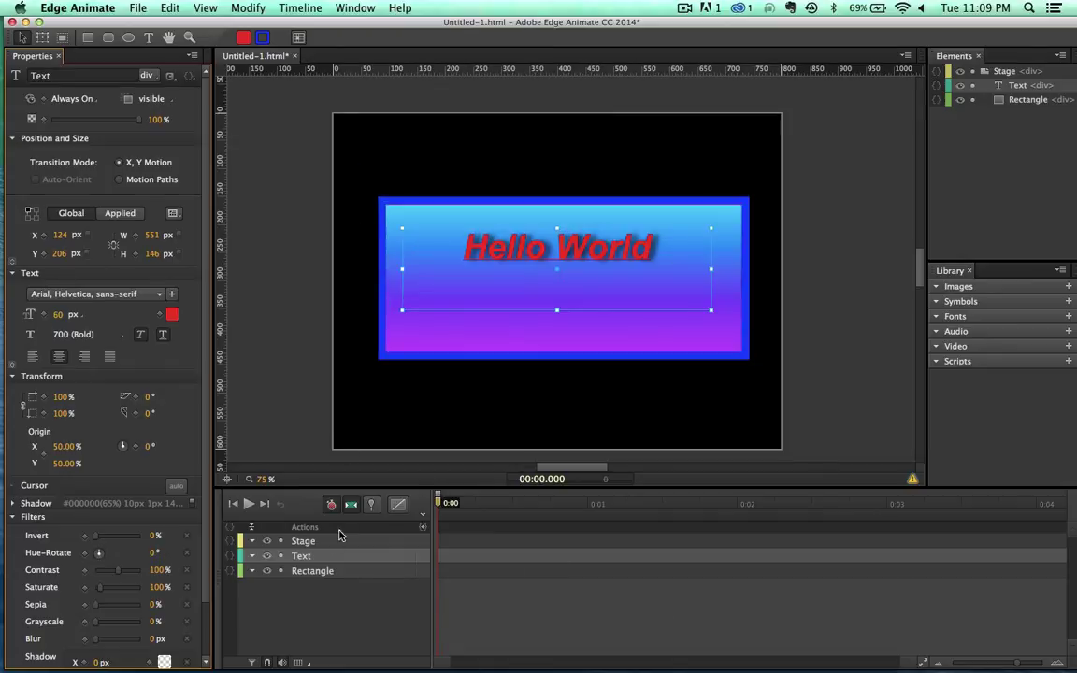
click(322, 571)
click(281, 555)
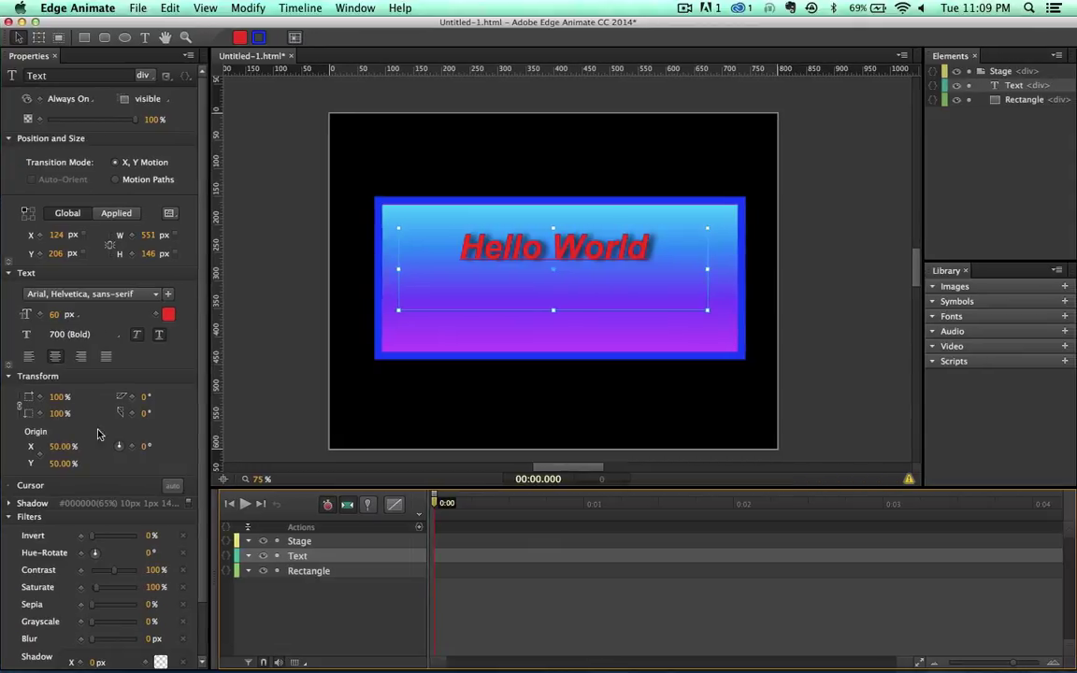
click(288, 571)
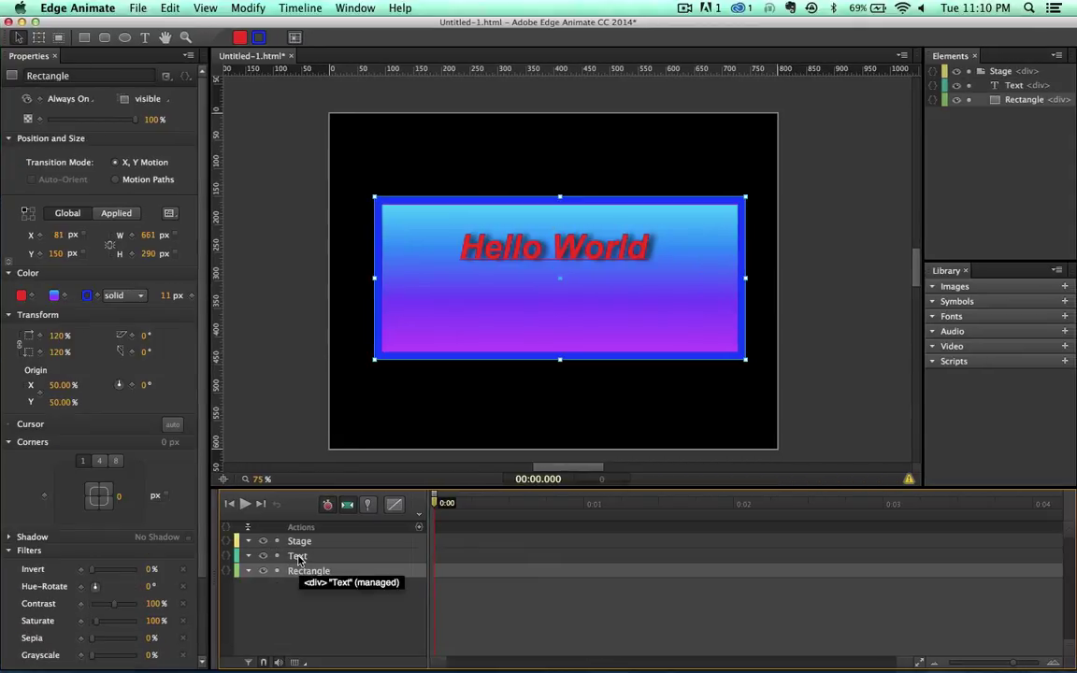
click(280, 556)
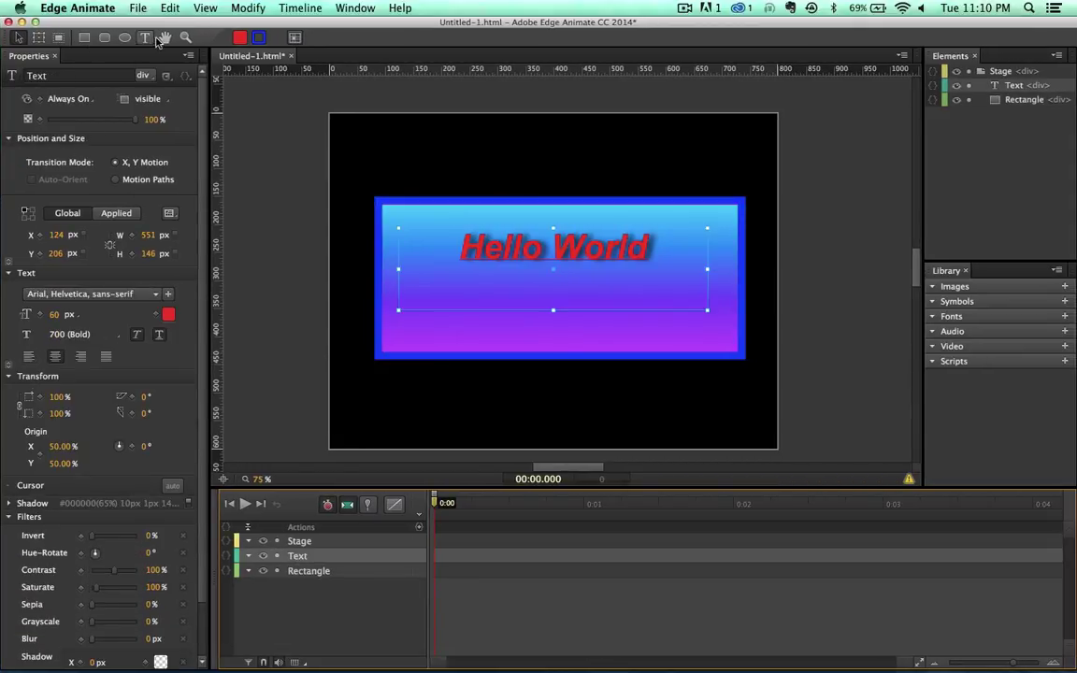